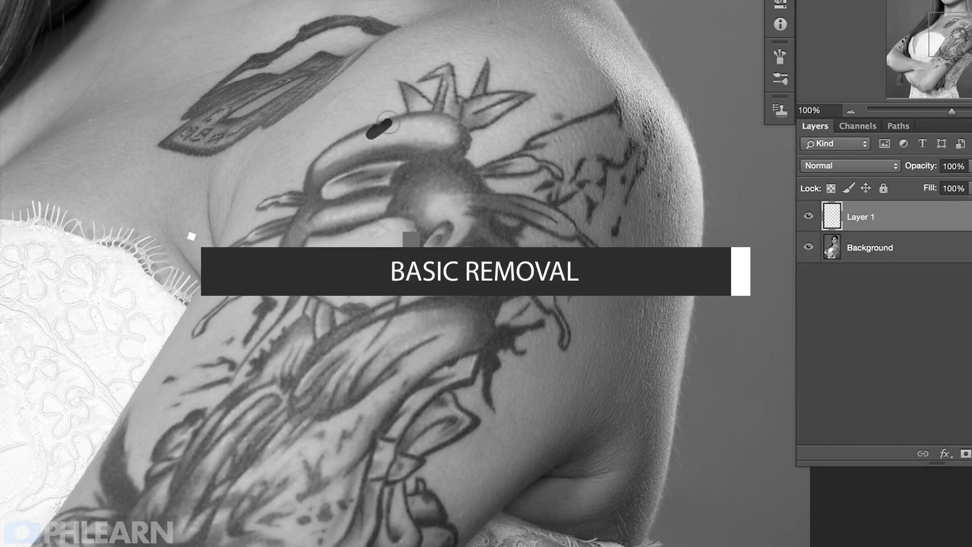
mouse_move(389, 123)
left_mouse_down()
mouse_move(467, 132)
mouse_move(498, 97)
mouse_move(478, 94)
left_mouse_up()
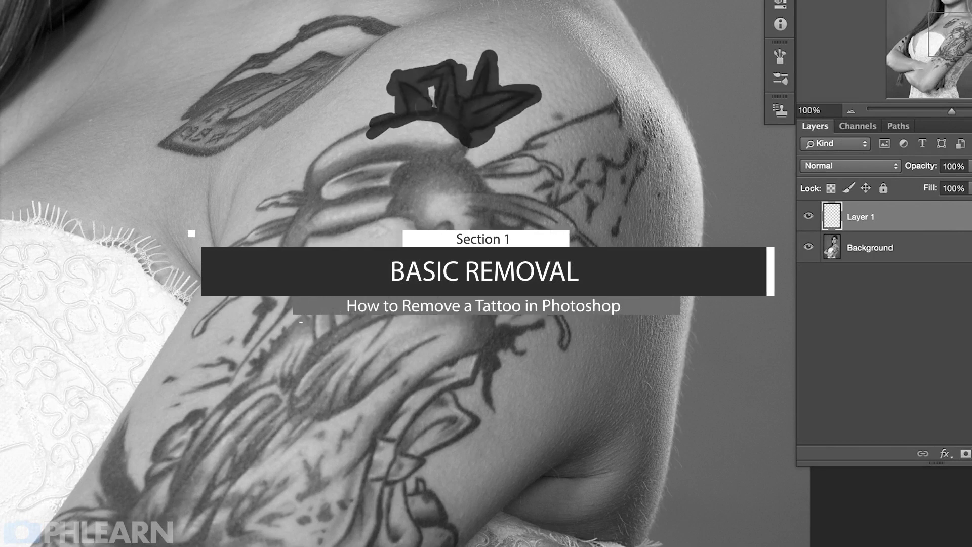
mouse_move(474, 137)
left_mouse_down()
mouse_move(462, 161)
mouse_move(472, 137)
mouse_move(424, 97)
mouse_move(405, 103)
mouse_move(468, 121)
left_mouse_up()
left_click_drag(368, 139, 297, 214)
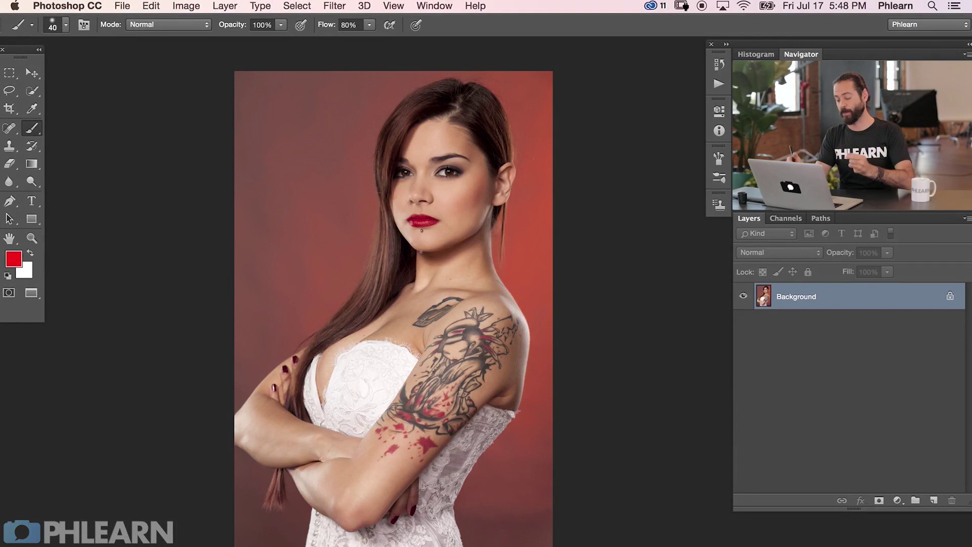
- Create a new blank layer above the Background layer for retouching the arm tattoo
key("super+equal")
key("super+equal")
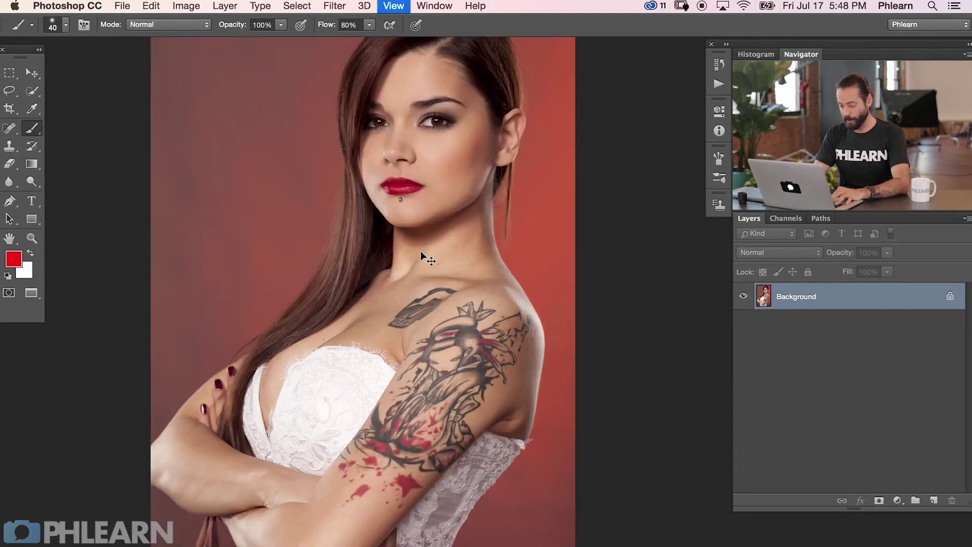
key("super+equal")
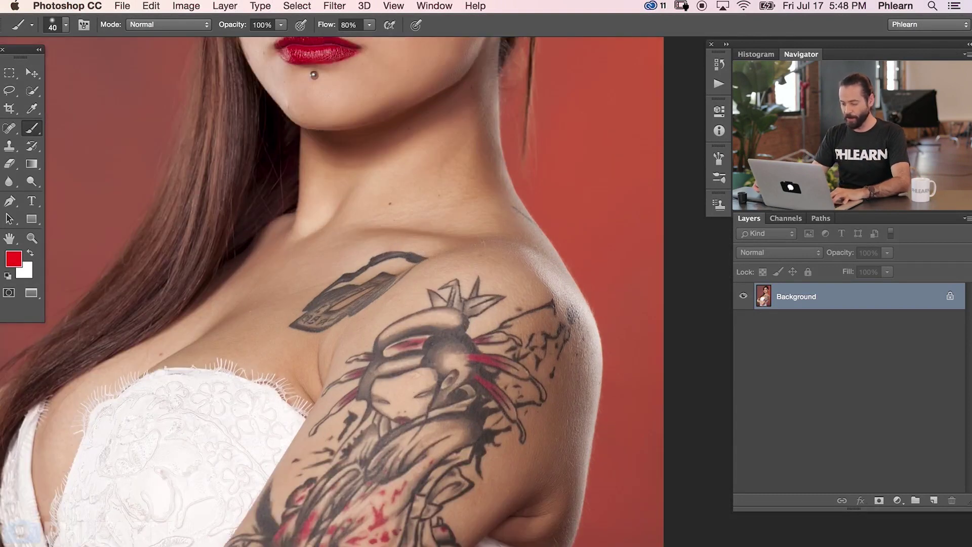
scroll(280, 371, "down", 5)
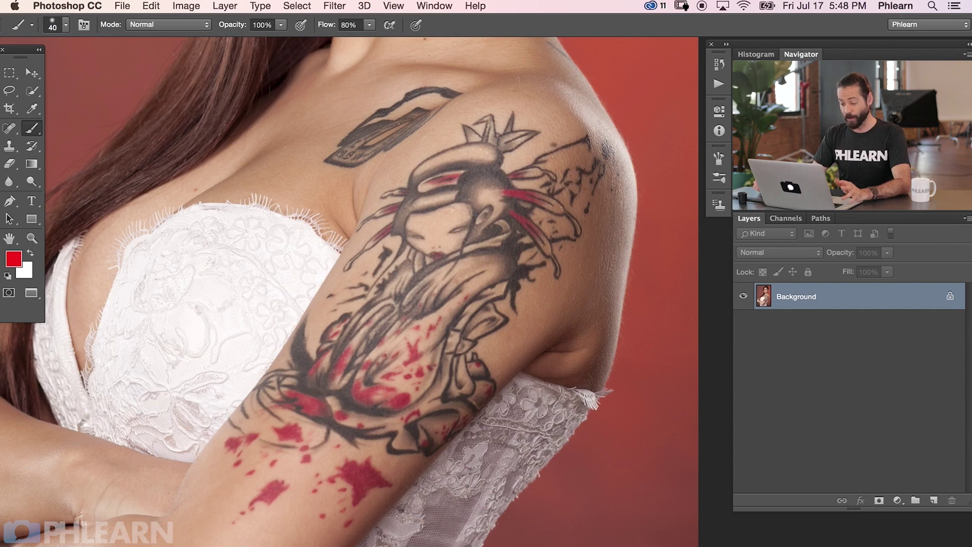
key("alt+shift+super+n")
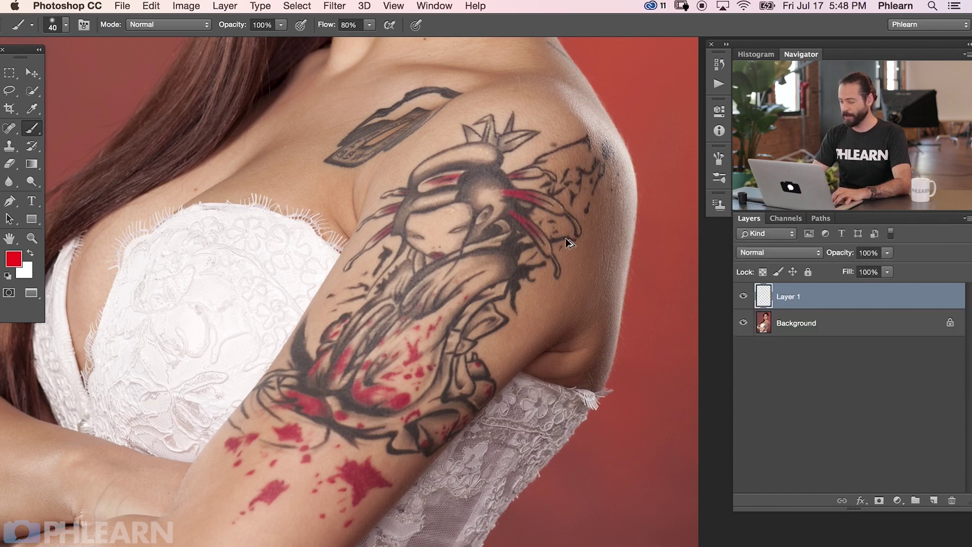
- Set up the Spot Healing Brush with Normal mode, Content-Aware type and sampling from all layers
left_click(9, 129)
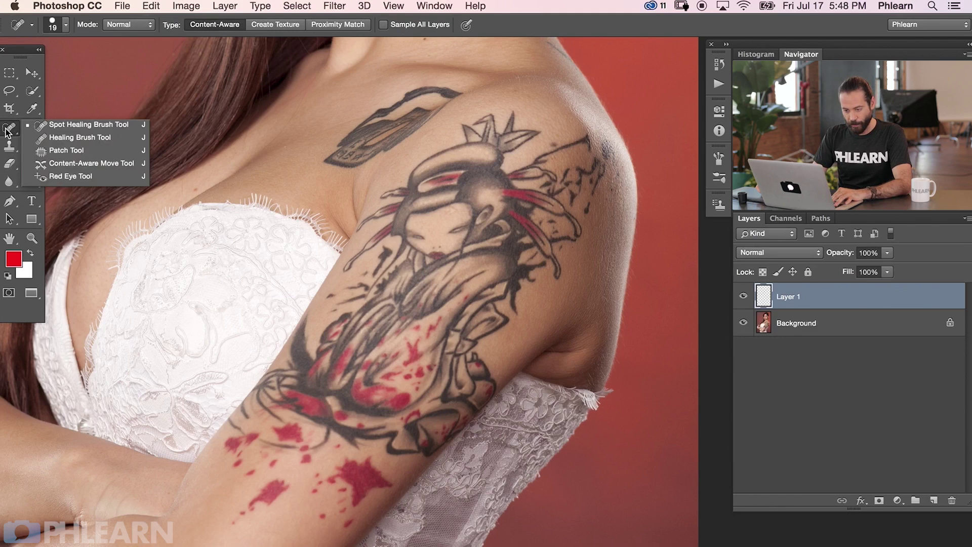
left_click(83, 128)
left_click(126, 24)
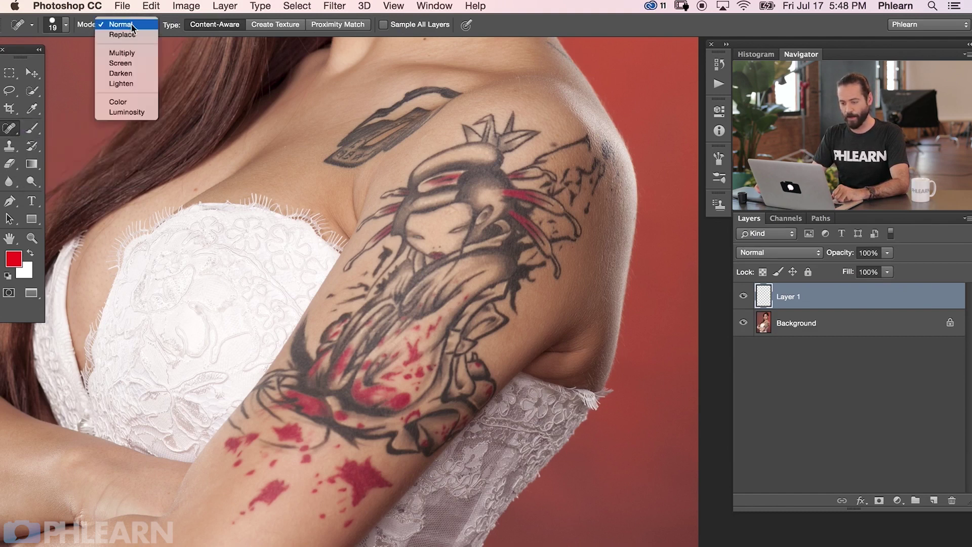
left_click(131, 23)
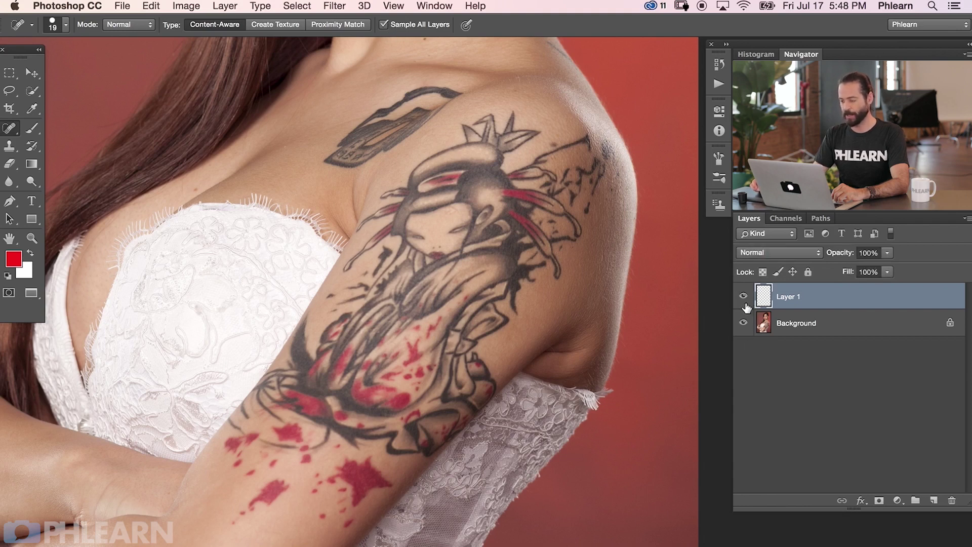
- Heal the spiky ornament at the top of the shoulder tattoo with the Spot Healing Brush at size 60
key("super+plus")
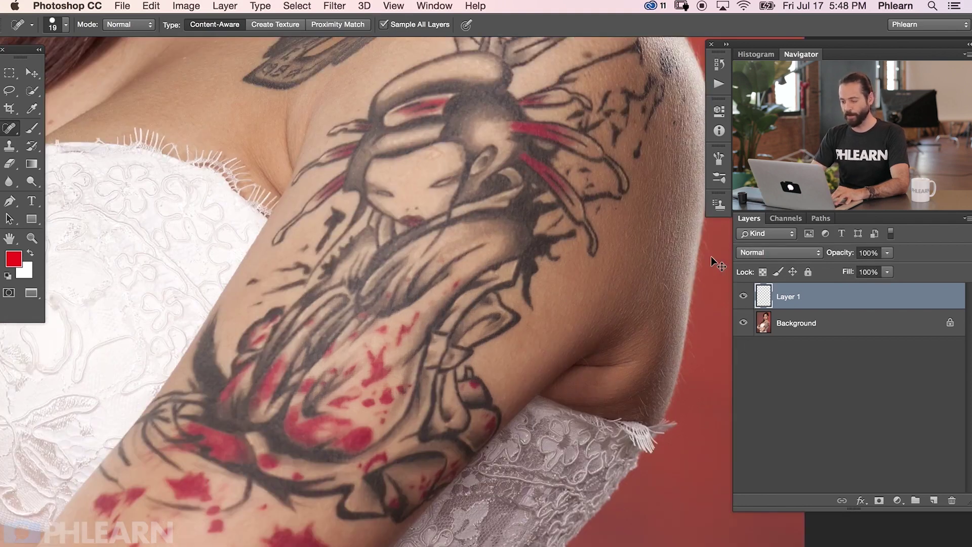
left_click_drag(464, 141, 403, 280)
left_click_drag(407, 218, 408, 218, "ctrl+alt")
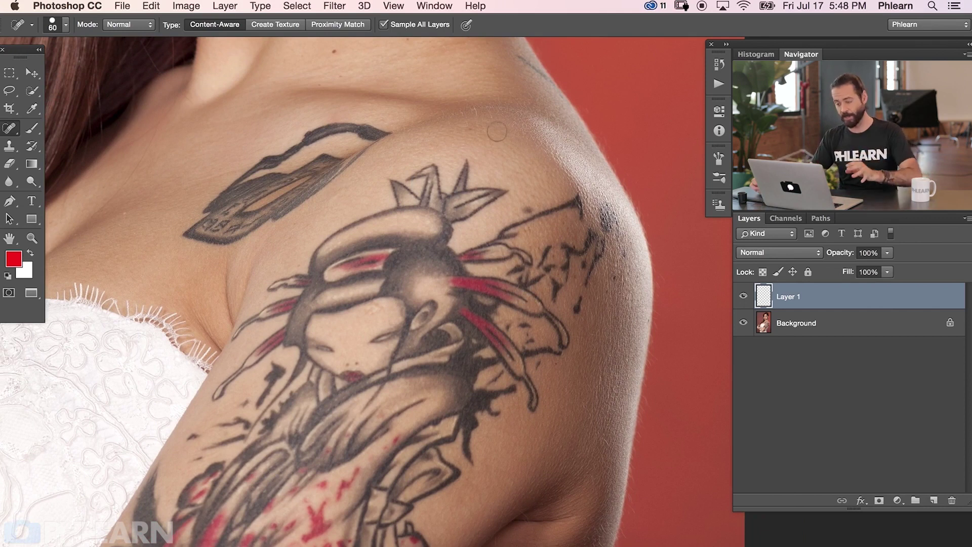
mouse_move(408, 208)
left_mouse_down()
mouse_move(466, 227)
mouse_move(506, 192)
mouse_move(456, 202)
mouse_move(468, 165)
mouse_move(435, 199)
mouse_move(438, 168)
mouse_move(395, 196)
left_mouse_up()
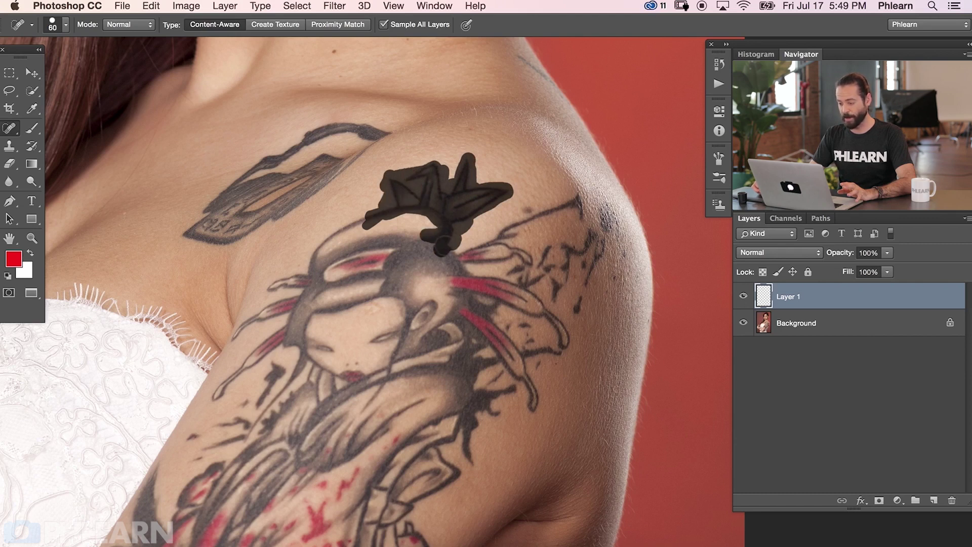
left_click_drag(442, 247, 443, 240)
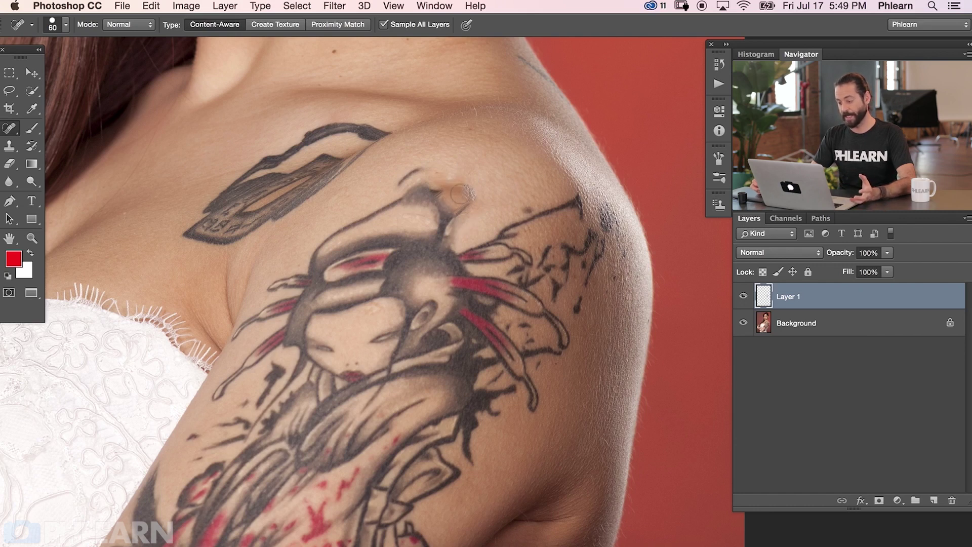
- Heal the hair and face of the tattooed figure, enlarging the healing brush to size 136
left_click_drag(446, 225, 499, 231)
mouse_move(441, 225)
left_mouse_down()
mouse_move(469, 197)
mouse_move(449, 224)
mouse_move(396, 195)
mouse_move(358, 214)
mouse_move(466, 207)
left_mouse_up()
left_click_drag(336, 256, 375, 208)
mouse_move(316, 252)
left_mouse_down()
mouse_move(303, 283)
mouse_move(349, 218)
mouse_move(350, 238)
mouse_move(400, 334)
mouse_move(370, 354)
left_mouse_up()
mouse_move(378, 415)
left_mouse_down()
mouse_move(365, 355)
mouse_move(312, 385)
mouse_move(390, 400)
left_mouse_up()
mouse_move(380, 350)
left_mouse_down()
mouse_move(424, 335)
mouse_move(431, 352)
mouse_move(454, 306)
mouse_move(420, 207)
mouse_move(405, 230)
left_mouse_up()
mouse_move(363, 314)
left_mouse_down()
mouse_move(304, 370)
mouse_move(306, 251)
left_mouse_up()
mouse_move(334, 254)
left_mouse_down()
mouse_move(325, 264)
mouse_move(337, 243)
left_mouse_up()
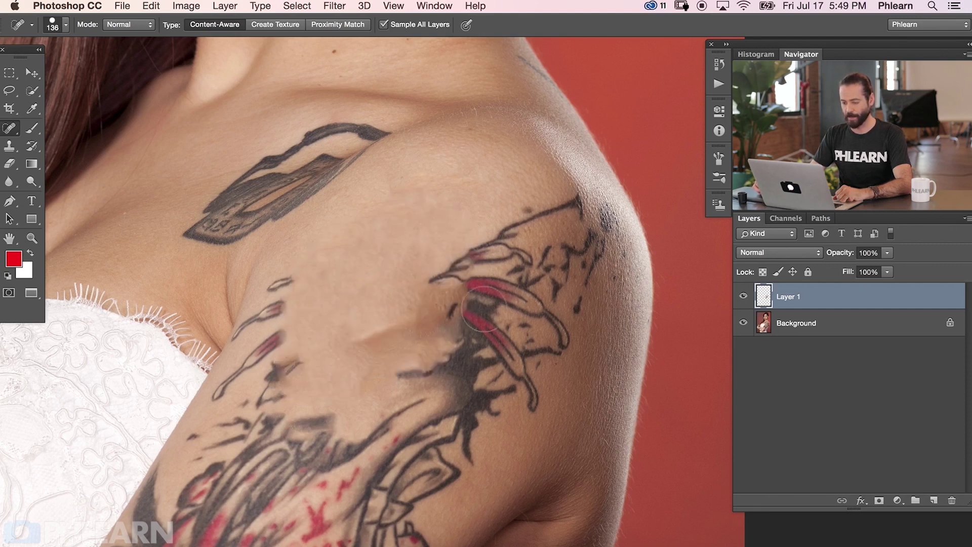
- Heal the red and black hair strands and the dark ink behind the figure's head
mouse_move(420, 327)
left_mouse_down()
mouse_move(362, 365)
mouse_move(371, 362)
left_mouse_up()
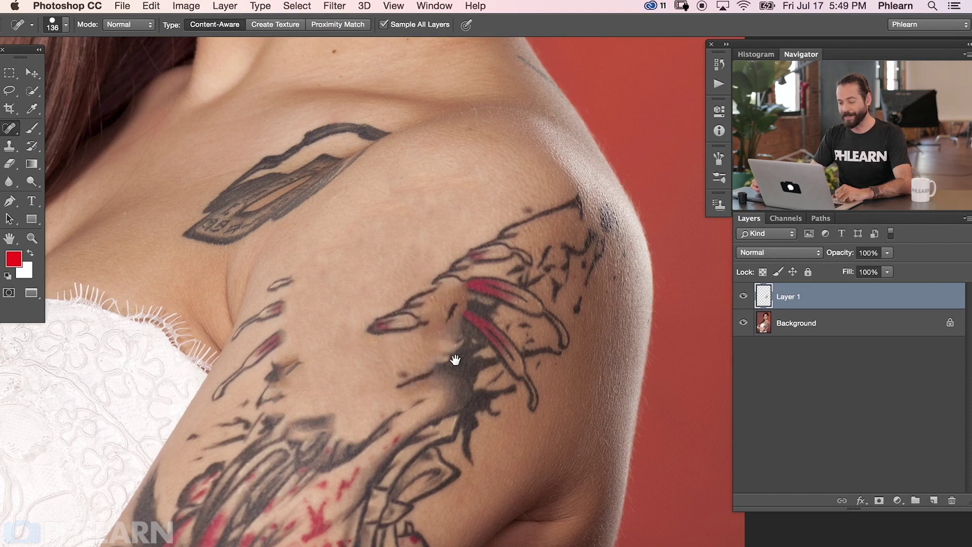
scroll(460, 357, "down", 3)
scroll(461, 357, "right", 3)
mouse_move(398, 303)
left_mouse_down()
mouse_move(391, 343)
mouse_move(409, 391)
mouse_move(398, 411)
left_mouse_up()
mouse_move(455, 366)
left_mouse_down()
mouse_move(408, 400)
mouse_move(395, 341)
left_mouse_up()
mouse_move(451, 387)
left_mouse_down()
mouse_move(428, 355)
mouse_move(428, 331)
mouse_move(467, 386)
mouse_move(461, 324)
mouse_move(476, 372)
left_mouse_up()
- Heal the leftover ink fragments and smudges in the middle of the upper arm below the shoulder
mouse_move(462, 330)
left_mouse_down()
mouse_move(424, 288)
mouse_move(478, 338)
mouse_move(402, 256)
left_mouse_up()
mouse_move(497, 299)
left_mouse_down()
mouse_move(504, 274)
mouse_move(484, 262)
mouse_move(469, 272)
mouse_move(462, 253)
mouse_move(437, 248)
mouse_move(425, 265)
mouse_move(455, 276)
left_mouse_up()
mouse_move(337, 316)
left_mouse_down()
mouse_move(304, 306)
mouse_move(374, 304)
mouse_move(410, 273)
left_mouse_up()
mouse_move(438, 360)
left_mouse_down()
mouse_move(397, 309)
mouse_move(406, 291)
mouse_move(420, 296)
mouse_move(400, 208)
left_mouse_up()
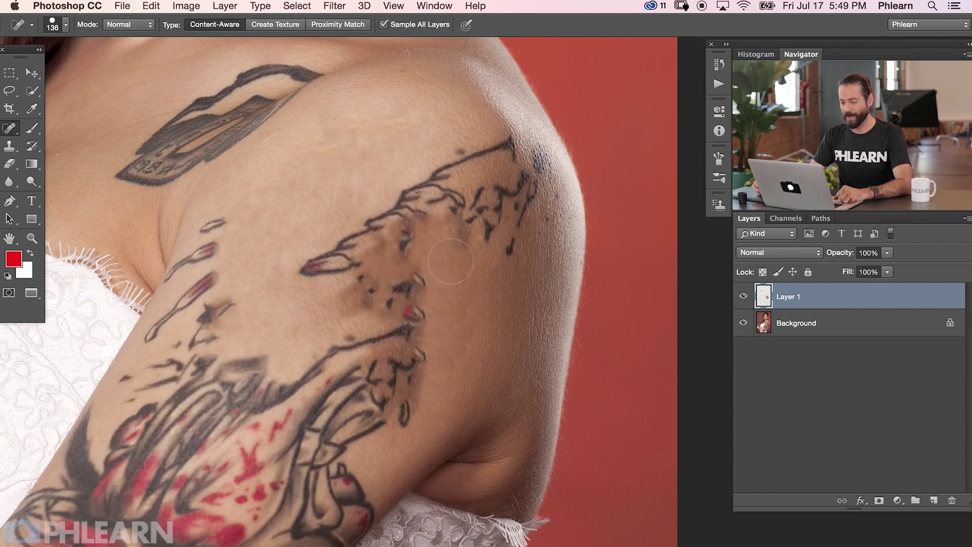
left_click_drag(356, 230, 430, 185)
mouse_move(345, 266)
left_mouse_down()
mouse_move(400, 238)
mouse_move(420, 314)
left_mouse_up()
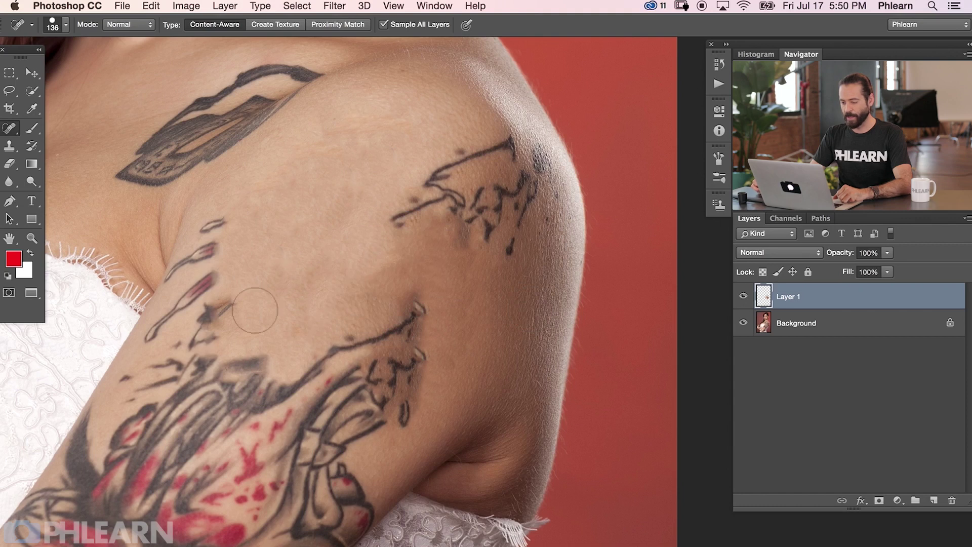
- Heal the thin strokes along the inner upper arm and the upper folds of the figure's robe
scroll(260, 295, "down", 5)
scroll(260, 295, "left", 5)
mouse_move(377, 170)
left_mouse_down()
mouse_move(373, 185)
mouse_move(253, 269)
mouse_move(425, 212)
left_mouse_up()
mouse_move(355, 212)
left_mouse_down()
mouse_move(392, 232)
mouse_move(375, 309)
mouse_move(336, 309)
left_mouse_up()
mouse_move(324, 179)
left_mouse_down()
mouse_move(344, 144)
mouse_move(343, 101)
mouse_move(304, 175)
mouse_move(346, 147)
mouse_move(309, 212)
mouse_move(276, 235)
mouse_move(276, 256)
left_mouse_up()
left_click_drag(489, 197, 445, 326)
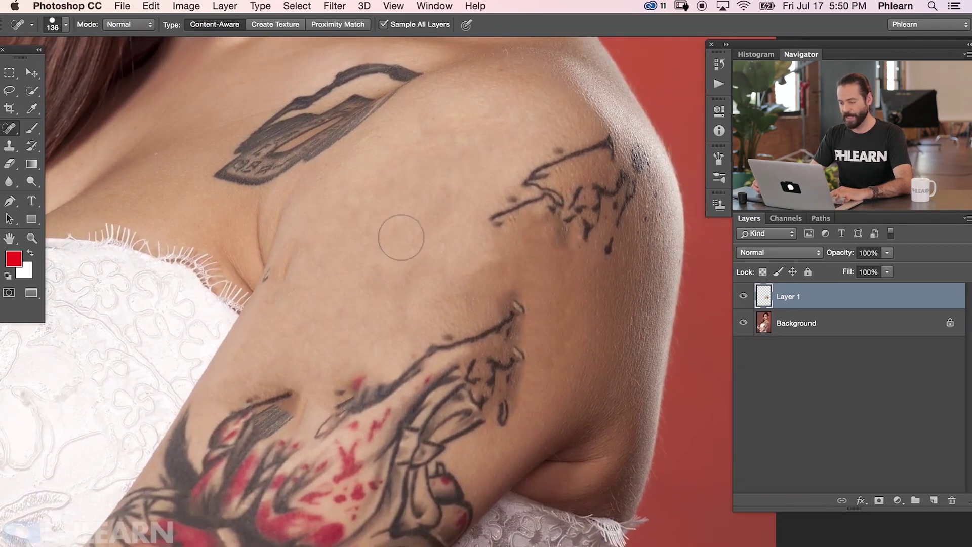
- Heal the robe's outer folds and the red-splattered centre of the tattoo on the arm
key("super+minus")
key("super+minus")
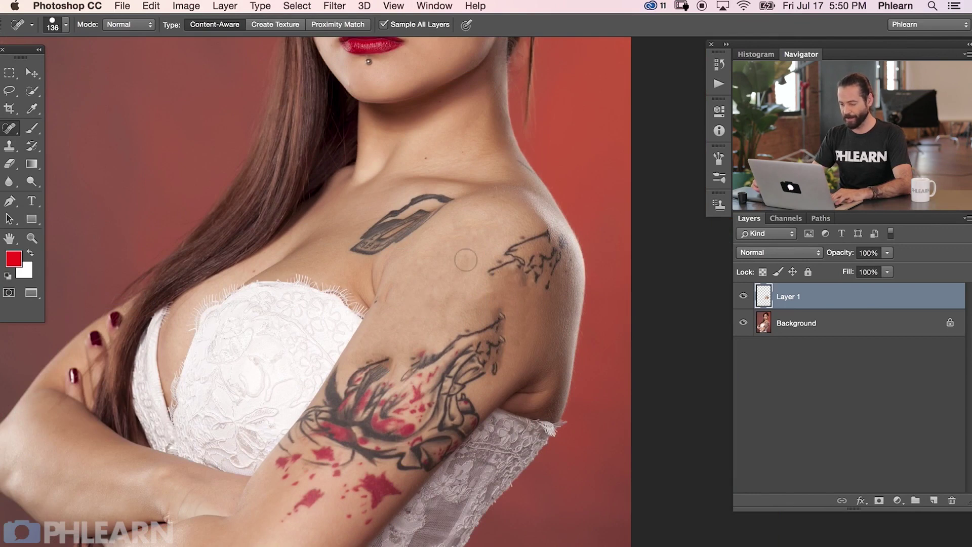
scroll(420, 285, "up", 3)
scroll(360, 266, "up", 2)
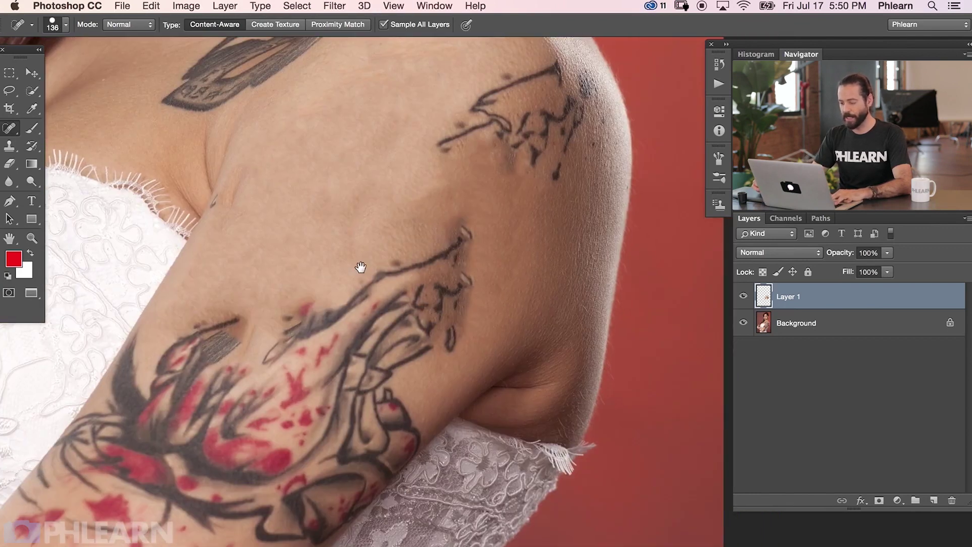
mouse_move(478, 326)
left_mouse_down()
mouse_move(469, 268)
mouse_move(428, 258)
mouse_move(408, 354)
mouse_move(393, 334)
mouse_move(426, 347)
mouse_move(405, 291)
mouse_move(405, 329)
left_mouse_up()
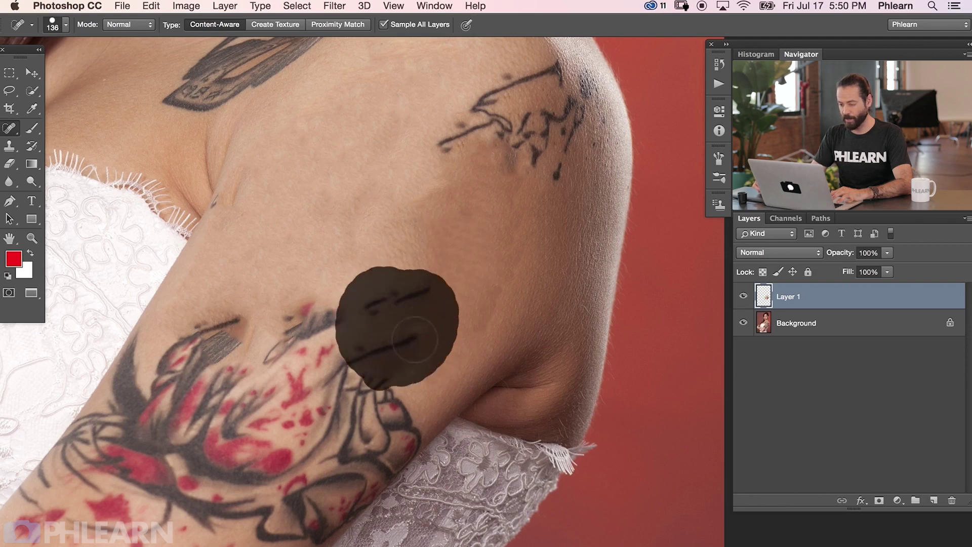
mouse_move(285, 407)
left_mouse_down()
mouse_move(447, 336)
mouse_move(436, 253)
mouse_move(462, 284)
mouse_move(489, 448)
left_mouse_up()
mouse_move(343, 466)
left_mouse_down()
mouse_move(456, 284)
mouse_move(405, 420)
mouse_move(434, 448)
left_mouse_up()
mouse_move(418, 351)
left_mouse_down()
mouse_move(339, 361)
mouse_move(428, 345)
left_mouse_up()
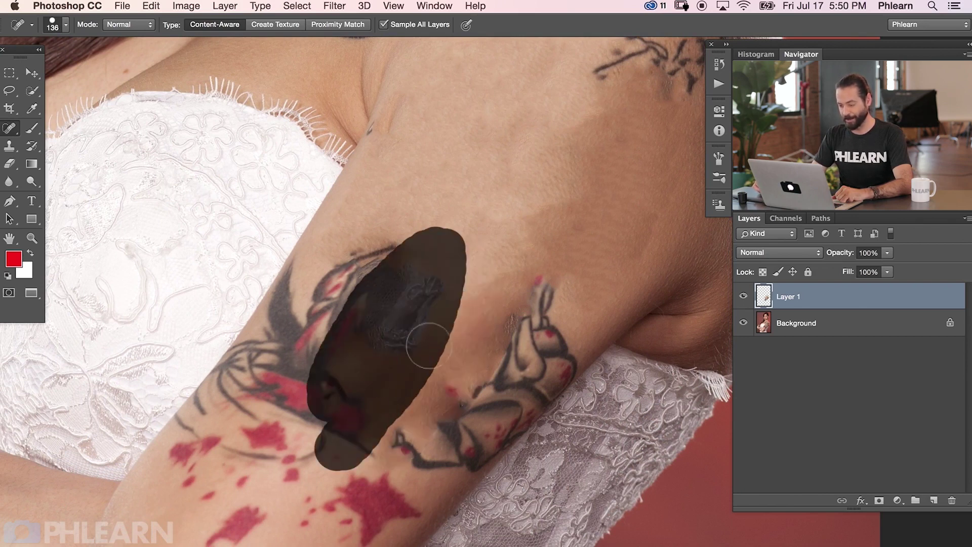
- Heal the red ink splatters below the tattoo and the misplaced lace patch on the arm
scroll(371, 347, "down", 6)
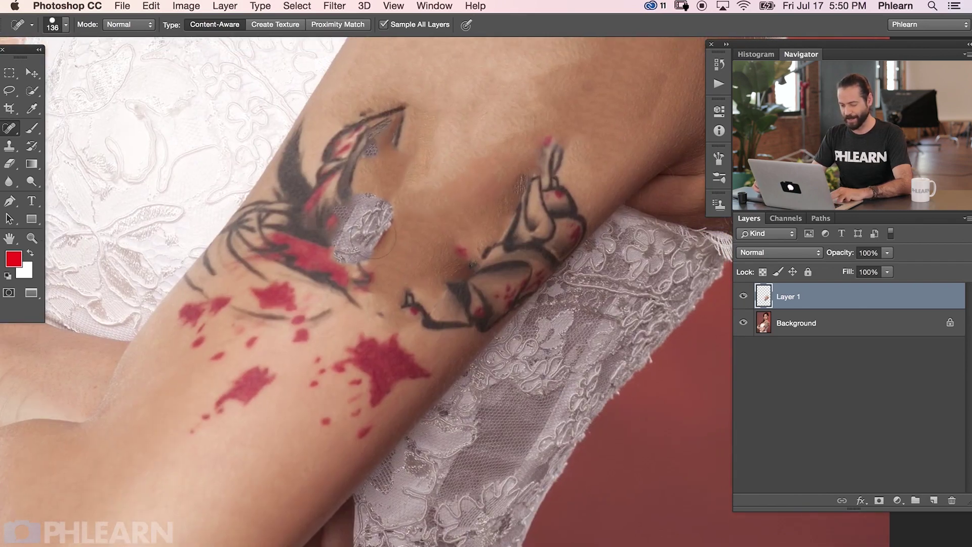
left_click_drag(238, 419, 253, 372)
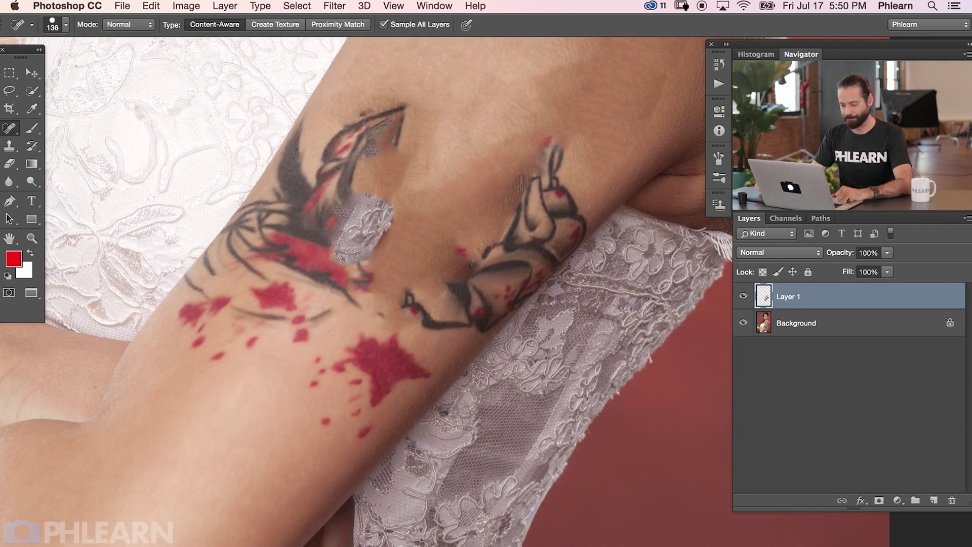
mouse_move(380, 337)
left_mouse_down()
mouse_move(339, 335)
mouse_move(397, 373)
mouse_move(420, 360)
mouse_move(344, 429)
mouse_move(349, 385)
left_mouse_up()
mouse_move(426, 404)
left_mouse_down()
mouse_move(398, 390)
mouse_move(405, 355)
left_mouse_up()
mouse_move(408, 387)
left_mouse_down()
mouse_move(443, 314)
mouse_move(398, 319)
left_mouse_up()
mouse_move(316, 314)
left_mouse_down()
mouse_move(253, 309)
mouse_move(375, 223)
mouse_move(316, 340)
left_mouse_up()
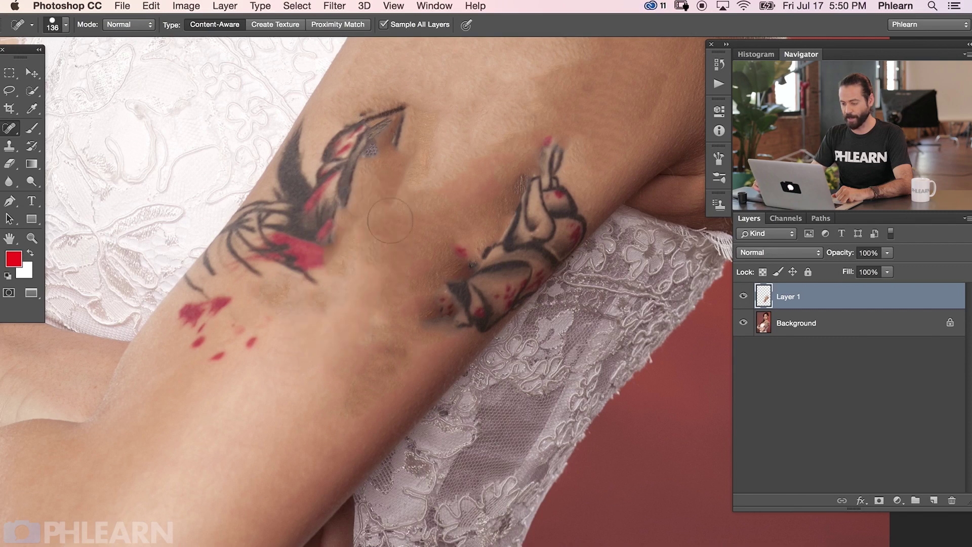
mouse_move(256, 369)
left_mouse_down()
mouse_move(253, 329)
mouse_move(273, 335)
mouse_move(202, 324)
left_mouse_up()
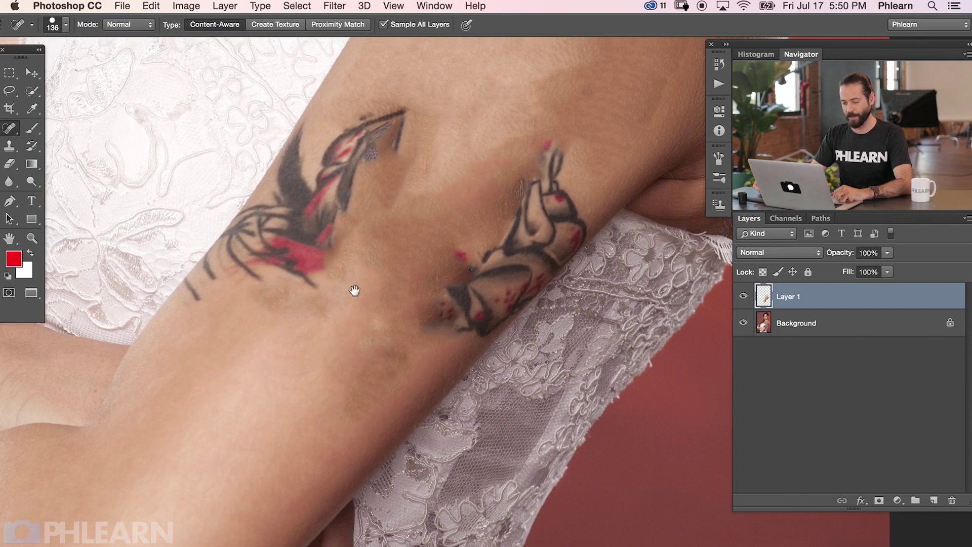
- Heal the remaining black and red ink on the inner side of the arm beside the white dress
left_click_drag(354, 290, 366, 368)
mouse_move(431, 150)
left_mouse_down()
mouse_move(357, 212)
mouse_move(416, 215)
mouse_move(393, 281)
left_mouse_up()
mouse_move(396, 205)
left_mouse_down()
mouse_move(320, 257)
mouse_move(329, 273)
left_mouse_up()
mouse_move(320, 371)
left_mouse_down()
mouse_move(309, 385)
mouse_move(324, 355)
left_mouse_up()
mouse_move(423, 282)
left_mouse_down()
mouse_move(368, 327)
mouse_move(368, 367)
left_mouse_up()
left_click_drag(327, 275, 326, 239)
left_click_drag(314, 314, 233, 382)
mouse_move(243, 344)
left_mouse_down()
mouse_move(272, 286)
mouse_move(335, 239)
left_mouse_up()
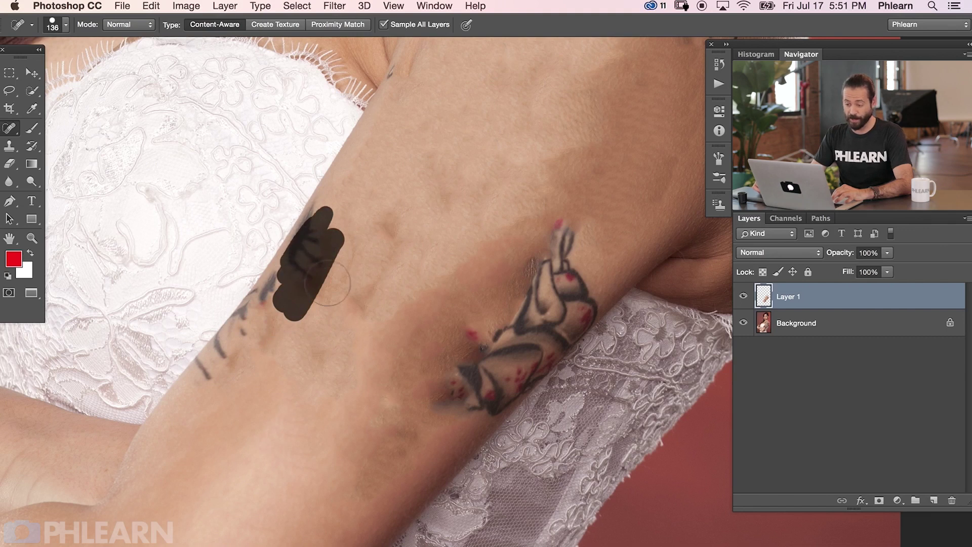
- Heal the last marks on the arm's inner edge and the tattoo piece along its outer edge
mouse_move(306, 264)
left_mouse_down()
mouse_move(327, 209)
mouse_move(215, 384)
mouse_move(268, 304)
left_mouse_up()
left_click_drag(221, 347, 195, 385)
mouse_move(475, 371)
left_mouse_down()
mouse_move(516, 289)
mouse_move(512, 273)
mouse_move(388, 412)
mouse_move(312, 459)
mouse_move(535, 340)
mouse_move(559, 336)
mouse_move(605, 276)
mouse_move(513, 352)
mouse_move(571, 205)
mouse_move(510, 298)
mouse_move(466, 405)
left_mouse_up()
mouse_move(478, 392)
left_mouse_down()
mouse_move(515, 320)
mouse_move(507, 353)
mouse_move(472, 403)
left_mouse_up()
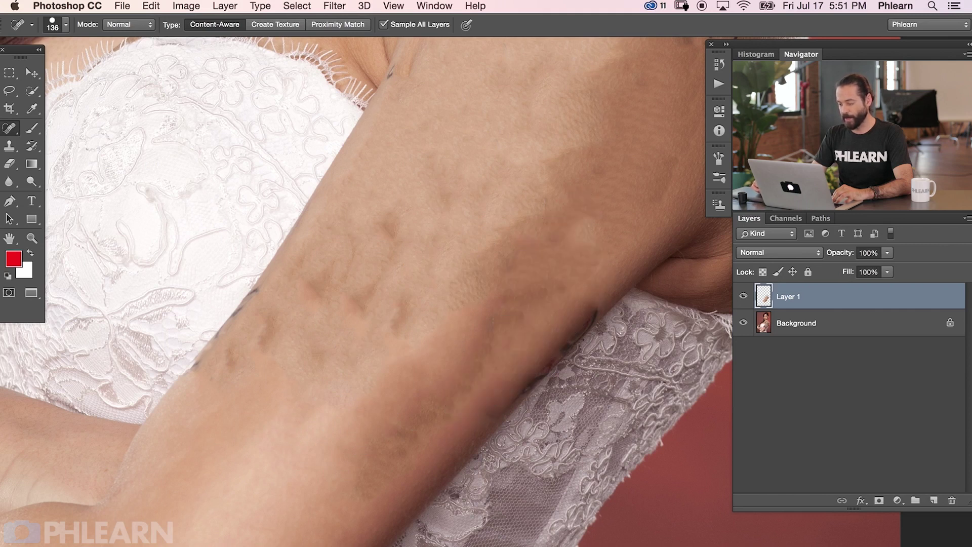
left_click_drag(598, 303, 511, 378)
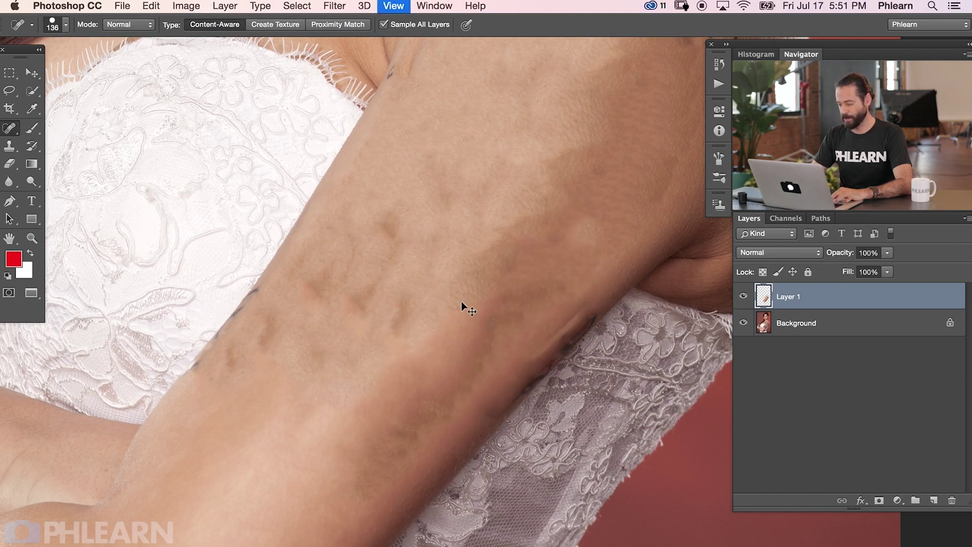
- Heal the ink fragments on the outer shoulder and the blotchy arm skin, enlarging the brush to size 297
key("super+minus")
left_click_drag(468, 274, 386, 348)
left_click_drag(369, 430, 389, 430, "ctrl+alt")
mouse_move(370, 375)
left_mouse_down()
mouse_move(329, 455)
mouse_move(401, 375)
left_mouse_up()
mouse_move(518, 284)
left_mouse_down("ctrl+alt")
mouse_move(528, 288)
mouse_move(483, 241)
mouse_move(527, 183)
mouse_move(562, 203)
mouse_move(577, 178)
left_mouse_up("ctrl+alt")
left_click_drag(580, 161, 553, 173)
left_click_drag(549, 195, 550, 197)
mouse_move(496, 178)
left_mouse_down()
mouse_move(525, 162)
mouse_move(489, 243)
left_mouse_up()
- Heal the blotchy patches remaining on the lower part of the retouched arm
left_click_drag(352, 311, 342, 331)
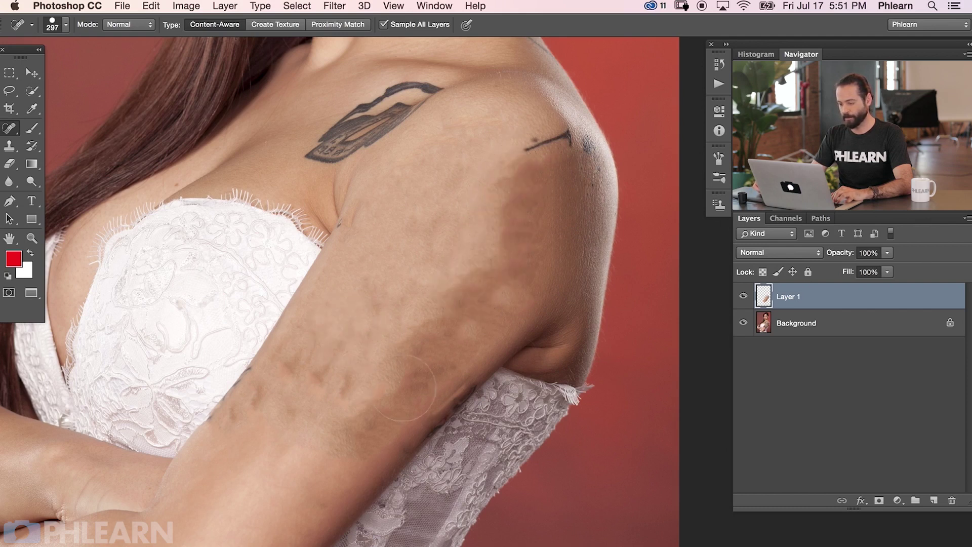
mouse_move(426, 390)
left_mouse_down()
mouse_move(455, 377)
mouse_move(426, 416)
left_mouse_up()
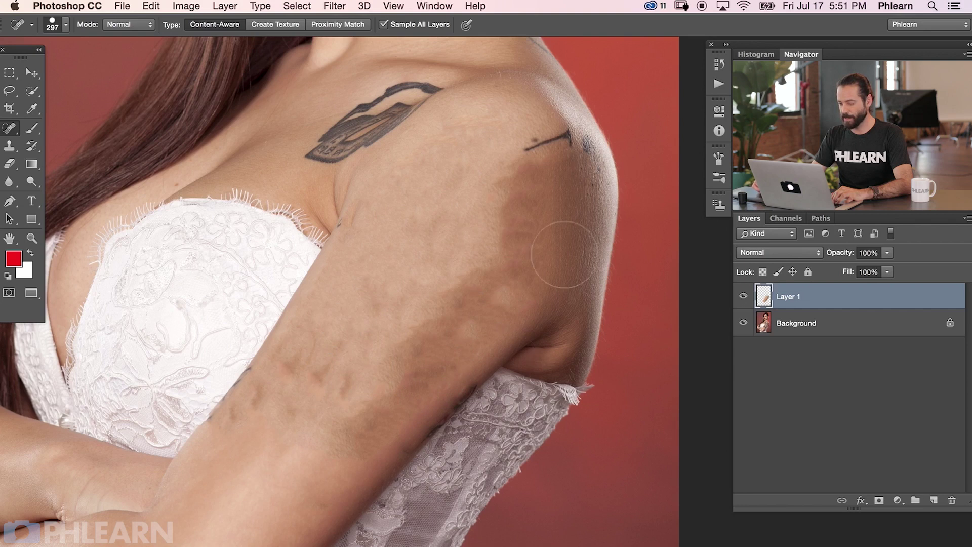
mouse_move(512, 296)
left_mouse_down()
mouse_move(467, 252)
mouse_move(456, 339)
left_mouse_up()
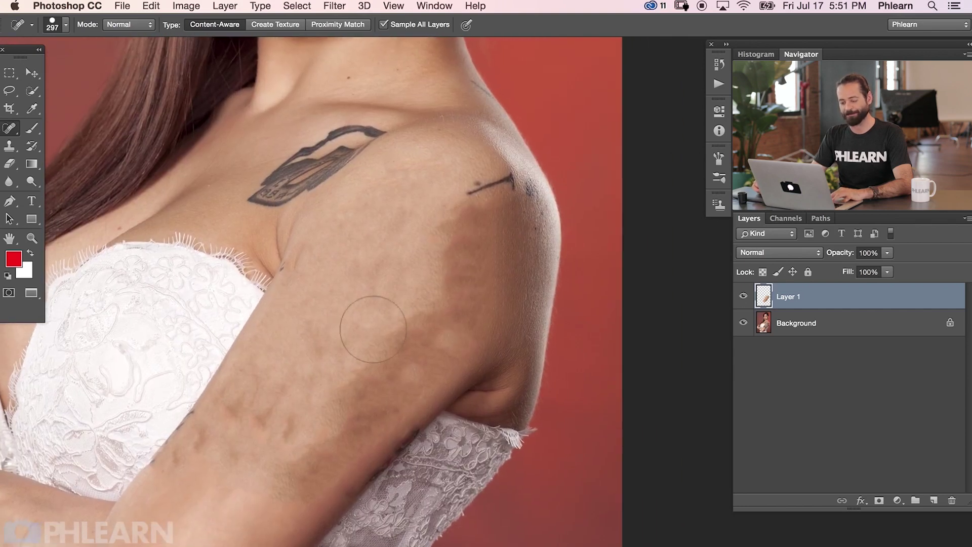
- Heal the thin dark line on top of the shoulder with a smaller brush of size 84
key("super+plus")
key("super+plus")
left_click_drag(486, 190, 484, 372)
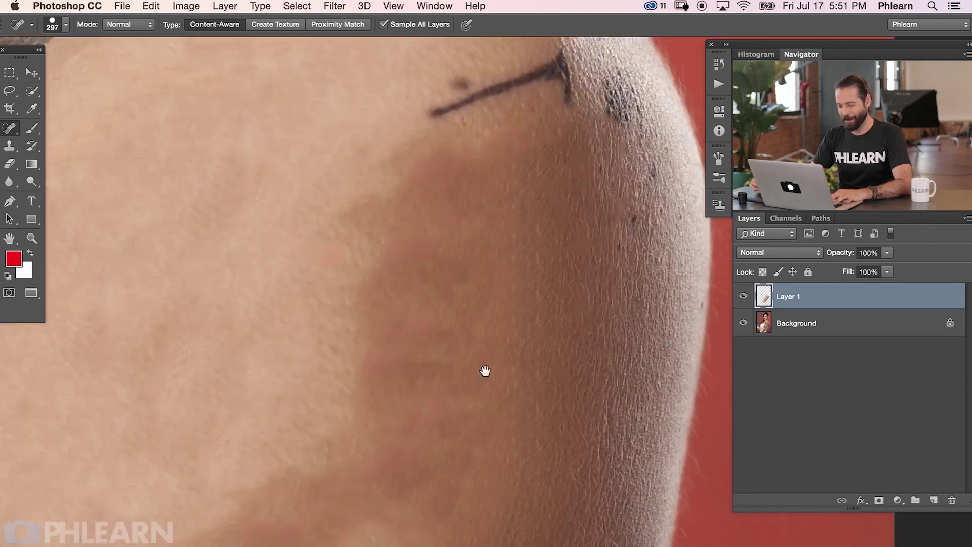
left_click_drag(511, 130, 448, 302)
left_click_drag(504, 259, 349, 242)
mouse_move(492, 235)
left_mouse_down()
mouse_move(494, 269)
mouse_move(507, 278)
mouse_move(486, 264)
mouse_move(364, 286)
left_mouse_up()
- Heal the dark ink specks along the highlighted outer edge of the shoulder
left_click_drag(553, 246, 556, 294)
left_click_drag(569, 261, 576, 307)
left_click_drag(535, 262, 545, 311)
left_click_drag(551, 238, 545, 301)
left_click_drag(553, 260, 553, 329)
left_click_drag(494, 251, 501, 263)
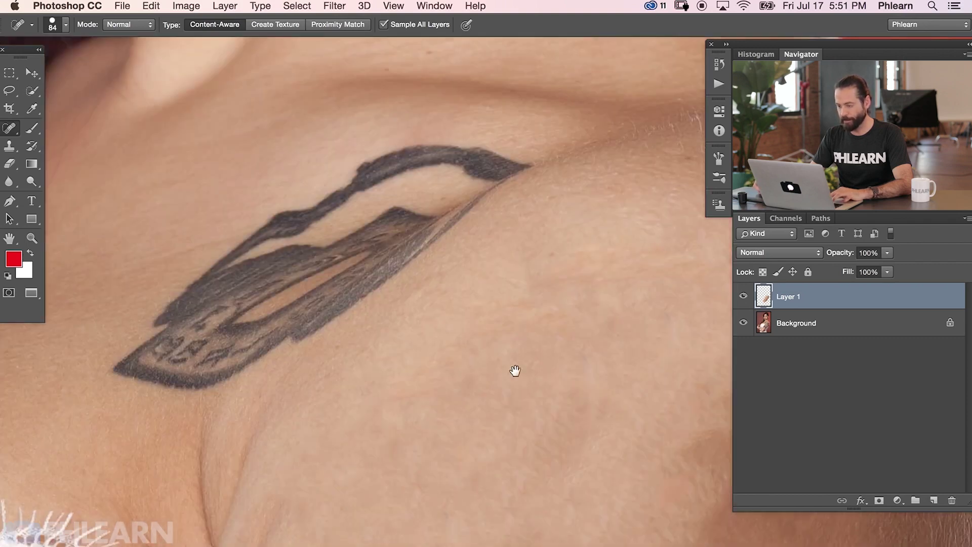
scroll(515, 369, "up", 3)
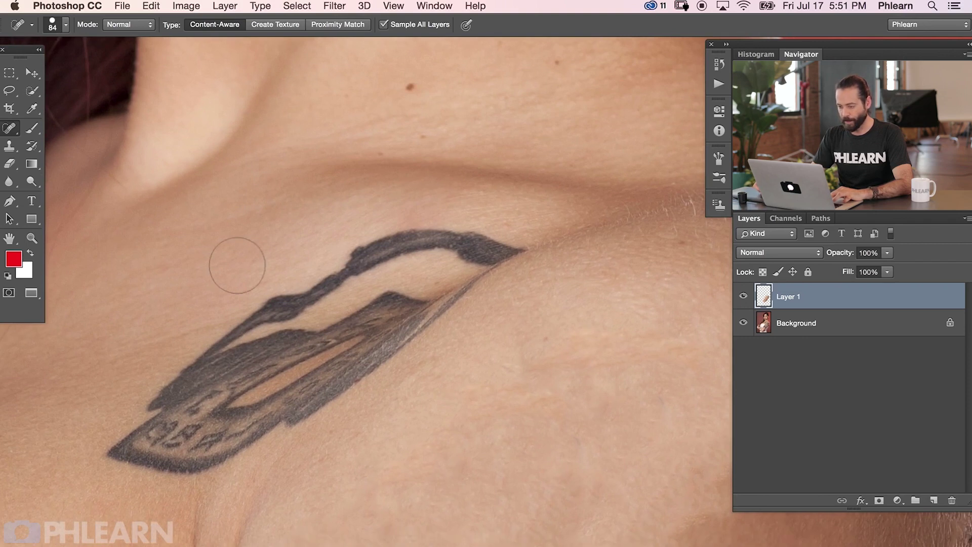
- Heal the black tattoo below the collarbone with content-aware strokes, including the dark remnants along its lower end
key("super+minus")
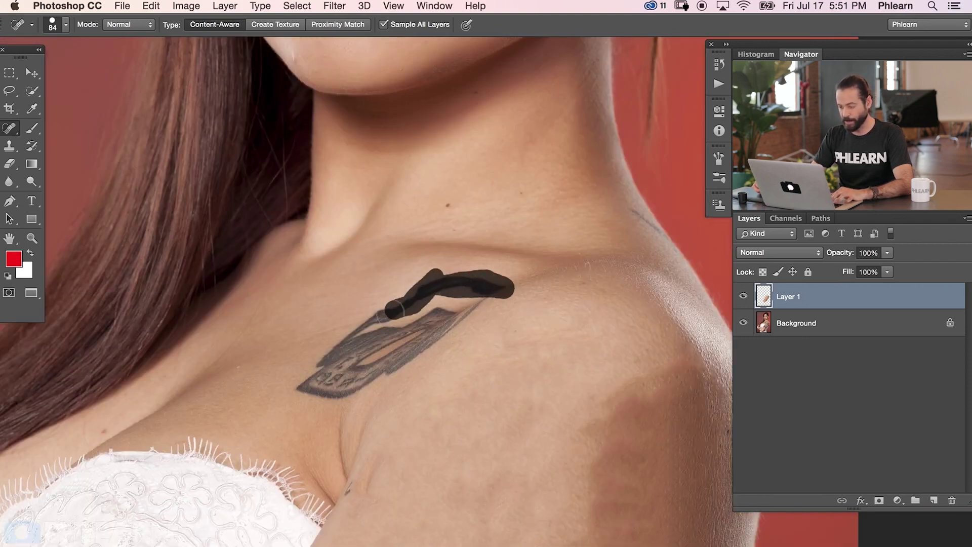
mouse_move(318, 365)
left_mouse_down()
mouse_move(316, 400)
mouse_move(400, 365)
mouse_move(474, 312)
mouse_move(443, 311)
mouse_move(449, 300)
mouse_move(373, 340)
mouse_move(330, 373)
mouse_move(381, 376)
mouse_move(328, 397)
left_mouse_up()
left_click_drag(379, 318, 322, 385)
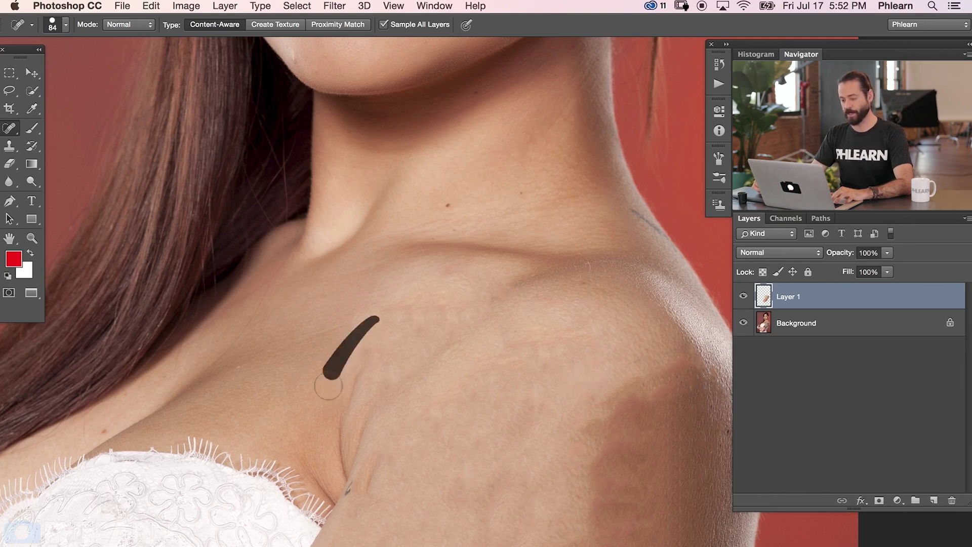
- Heal the blotchy patches along the upper arm from the shoulder towards the elbow, using a brush of size 400
key("super+0")
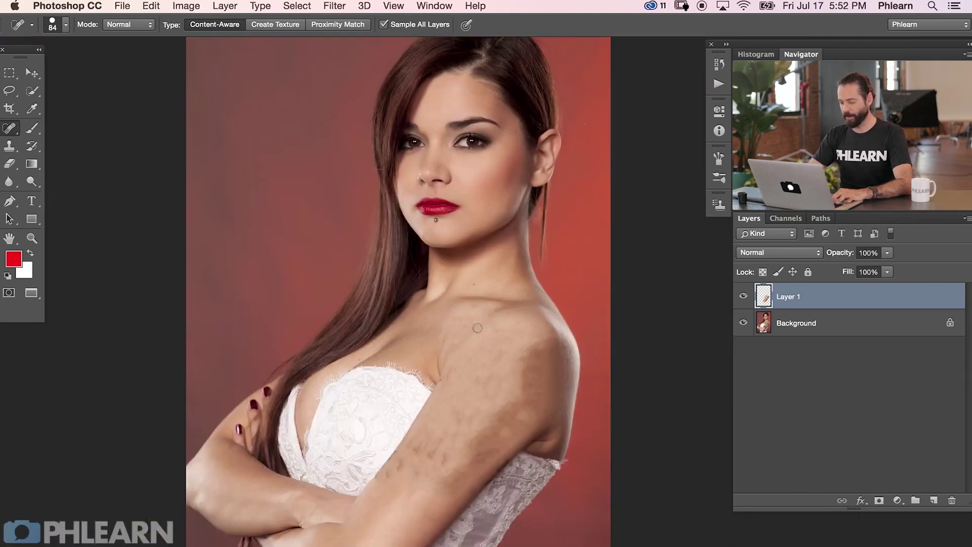
left_click_drag(424, 332, 434, 329, "ctrl+alt")
mouse_move(433, 315)
left_mouse_down()
mouse_move(425, 329)
mouse_move(445, 314)
mouse_move(390, 389)
left_mouse_up()
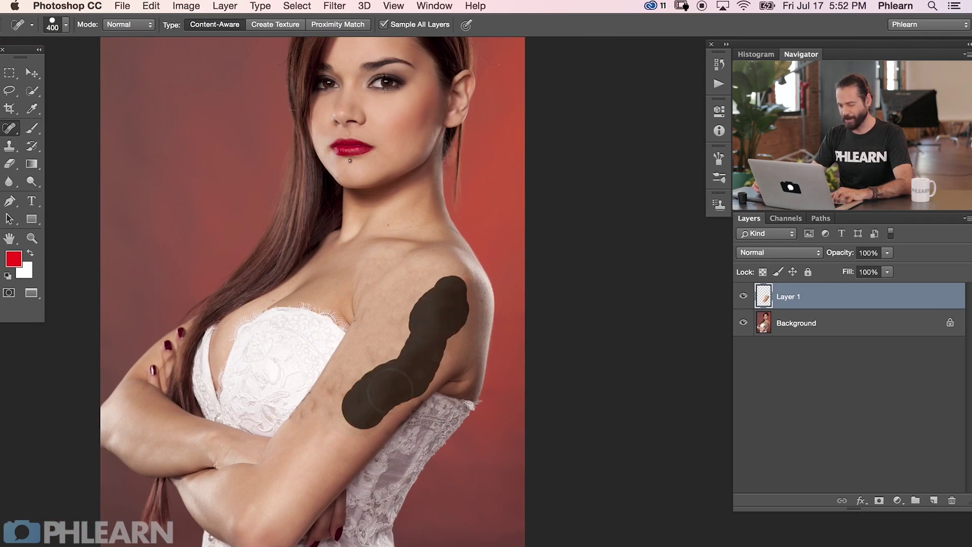
left_click_drag(445, 276, 385, 390)
left_click_drag(374, 464, 418, 461)
key("super+plus")
left_click_drag(518, 434, 501, 358)
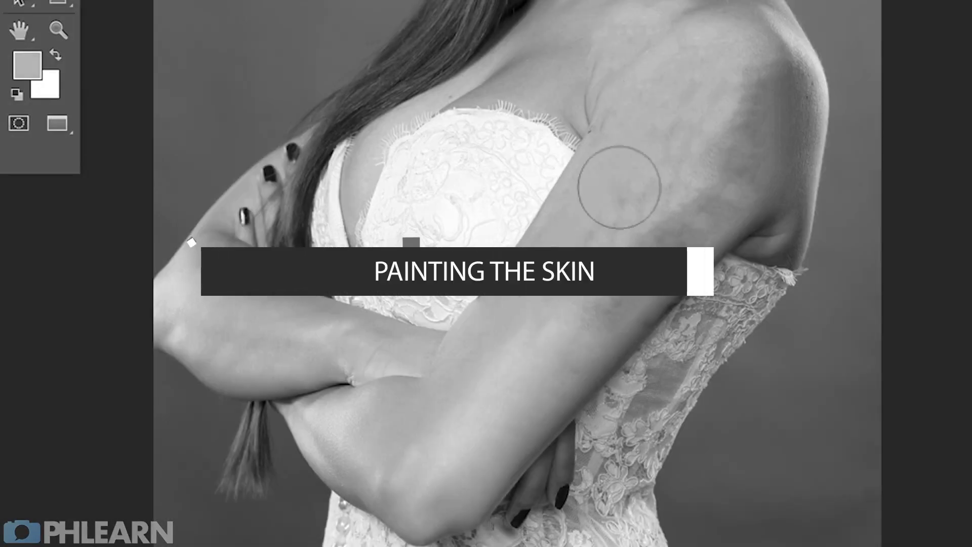
- Paint over the uneven patches on the upper arm and forearm in the black-and-white view, sampling nearby grey skin tones
left_click_drag(620, 187, 571, 269)
left_click(525, 342, "alt")
left_click(704, 180, "alt")
left_click_drag(705, 180, 669, 223)
left_click(573, 351, "alt")
left_click_drag(673, 167, 644, 200)
left_click(518, 378, "alt")
mouse_move(681, 151)
left_mouse_down()
mouse_move(604, 203)
mouse_move(685, 182)
mouse_move(707, 197)
left_mouse_up()
left_click(548, 250, "alt")
left_click(682, 280, "alt")
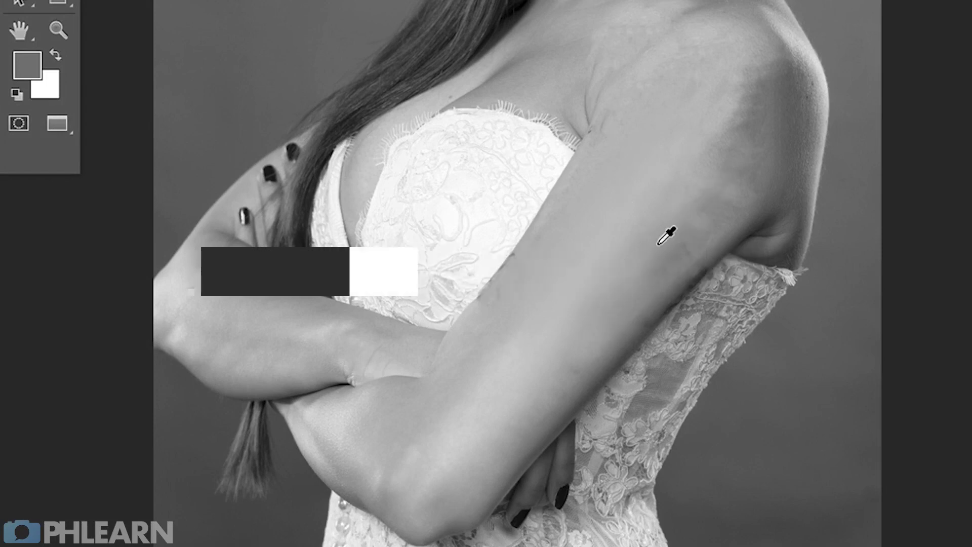
left_click(667, 235, "alt")
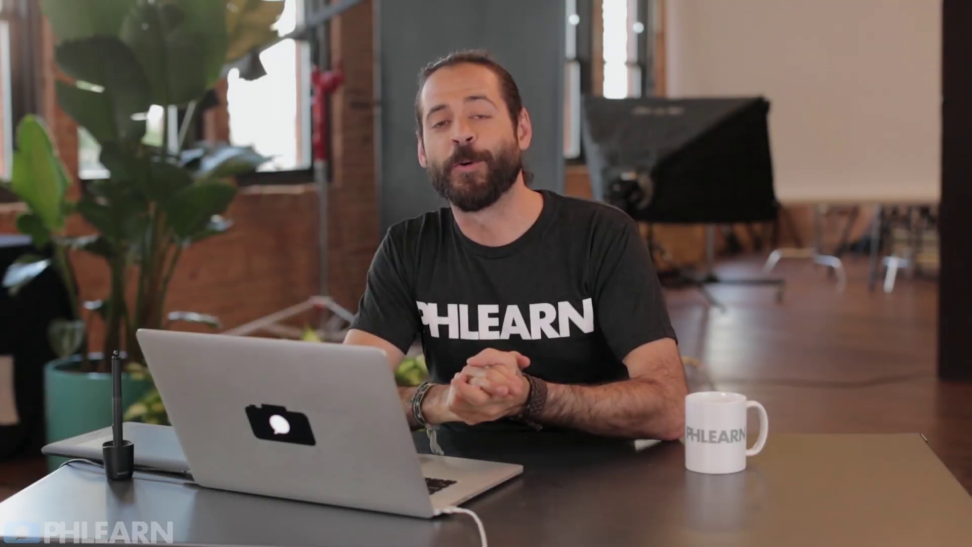
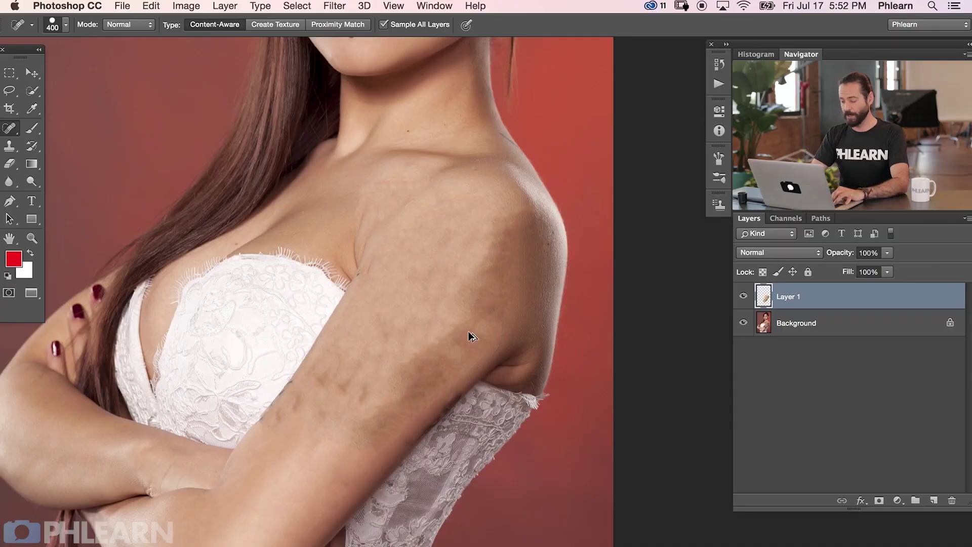
- Create a new layer above the healing layer and ready a soft Brush at 0% hardness, about 627 px in size
key("super+alt+shift+n")
key("b")
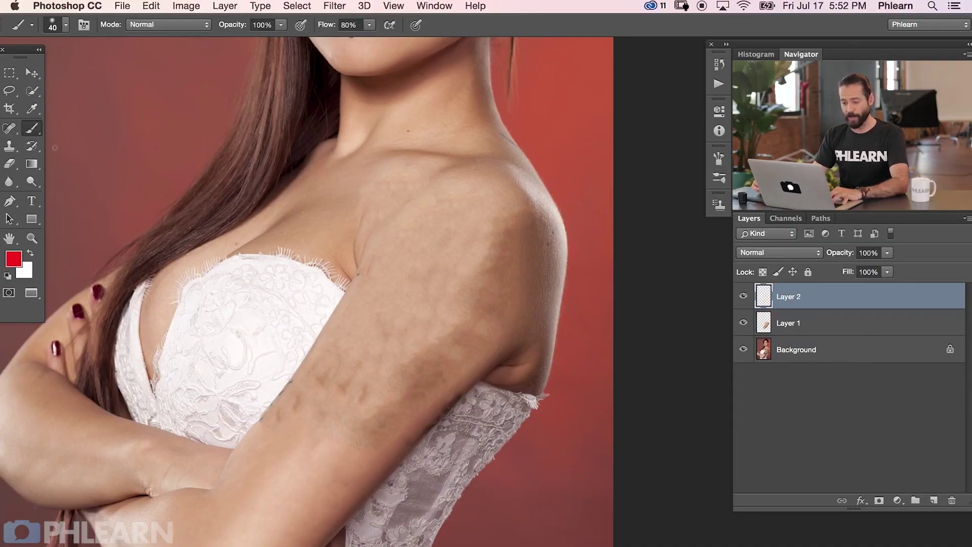
right_click(326, 281)
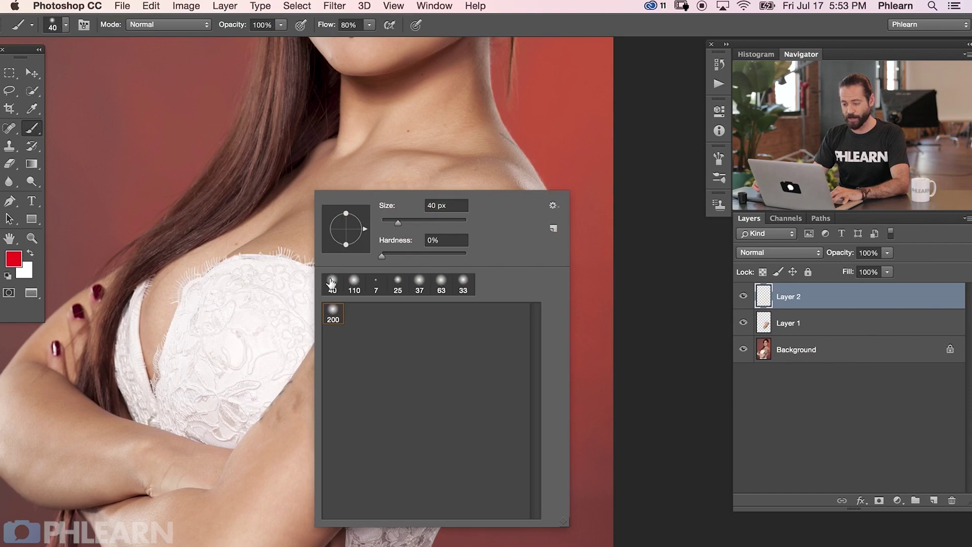
key("Escape")
mouse_move(350, 364)
left_mouse_down()
mouse_move(418, 360)
mouse_move(376, 373)
left_mouse_up()
left_click(383, 364, "ctrl+alt")
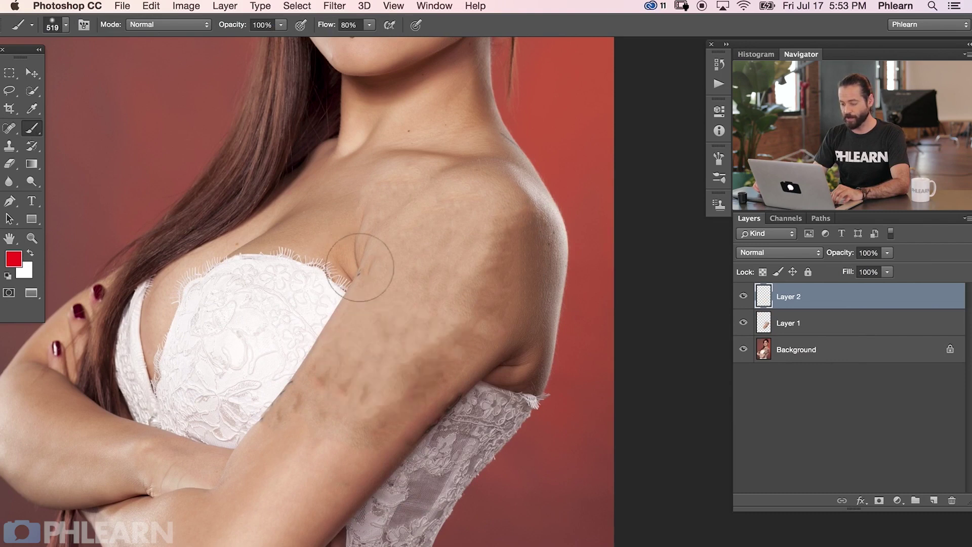
right_click(427, 322)
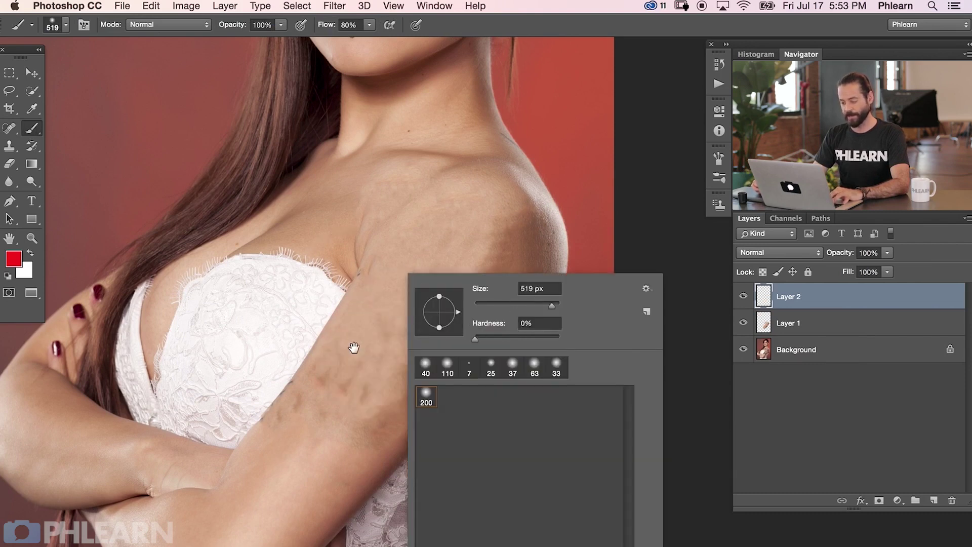
left_click_drag(377, 329, 356, 259)
mouse_move(358, 310)
left_mouse_down()
mouse_move(371, 360)
mouse_move(365, 345)
left_mouse_up()
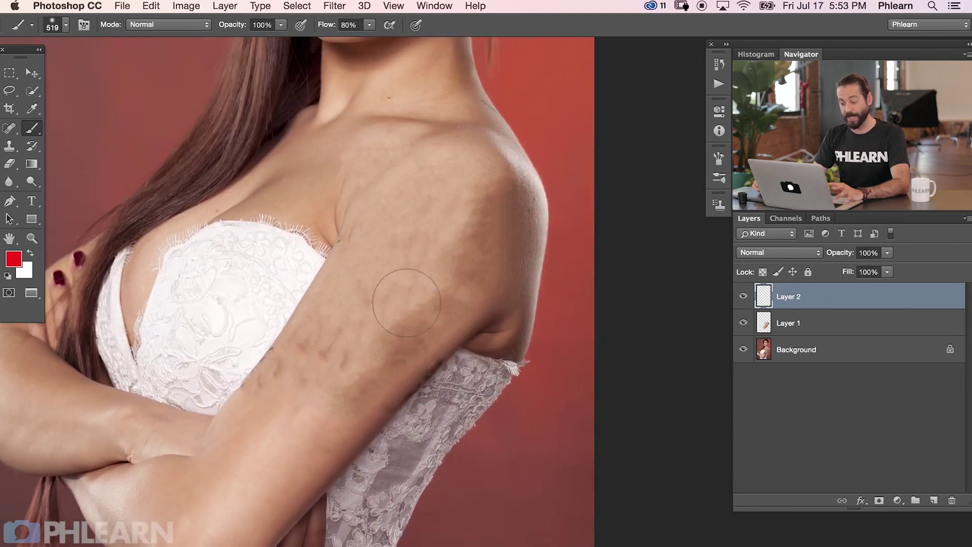
key("super+minus")
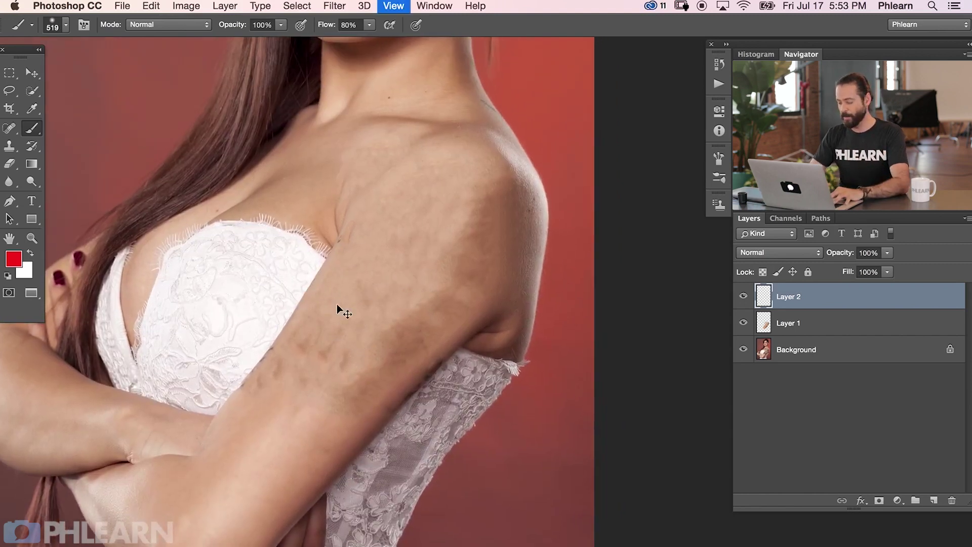
mouse_move(363, 321)
left_mouse_down()
mouse_move(317, 354)
mouse_move(377, 351)
left_mouse_up()
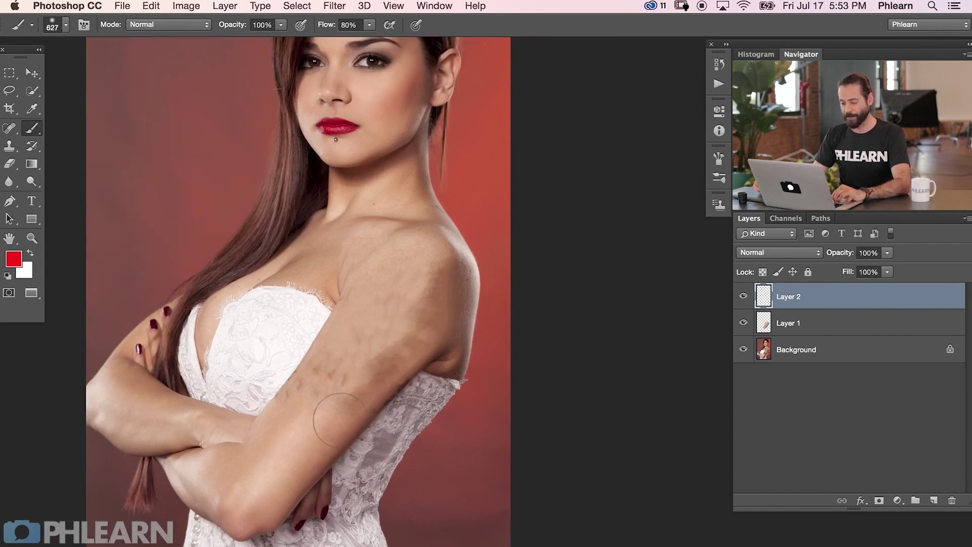
- On another new layer, sketch red boxes around clean lower-arm skin, arrows leading up the arm, and curved lines across it
key("alt+shift+super+n")
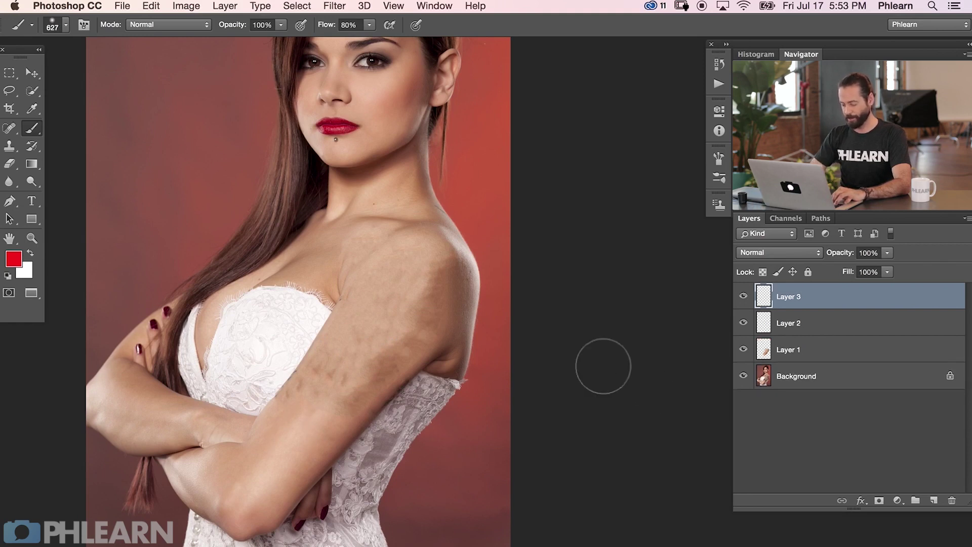
mouse_move(282, 286)
left_mouse_down()
mouse_move(257, 335)
mouse_move(281, 313)
mouse_move(254, 339)
mouse_move(212, 325)
left_mouse_up()
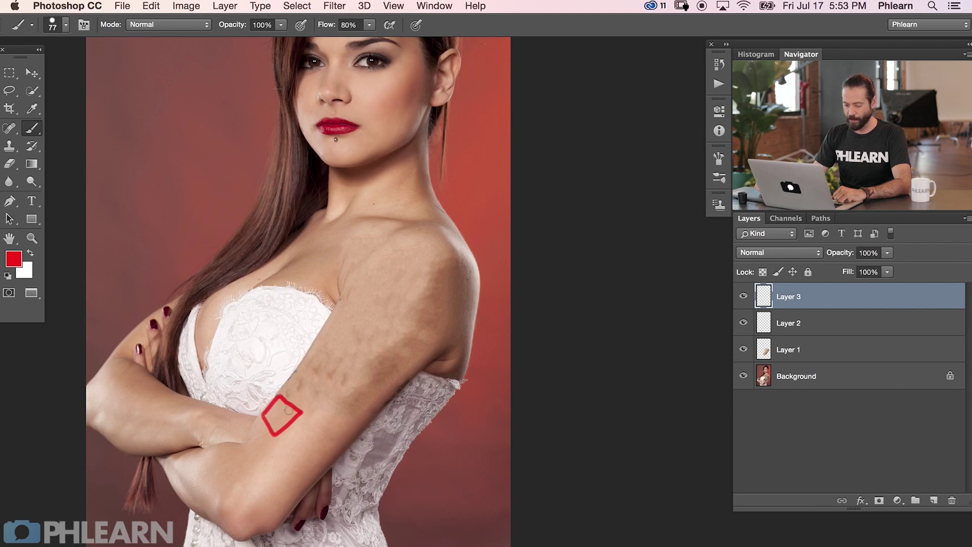
left_click_drag(319, 396, 384, 307)
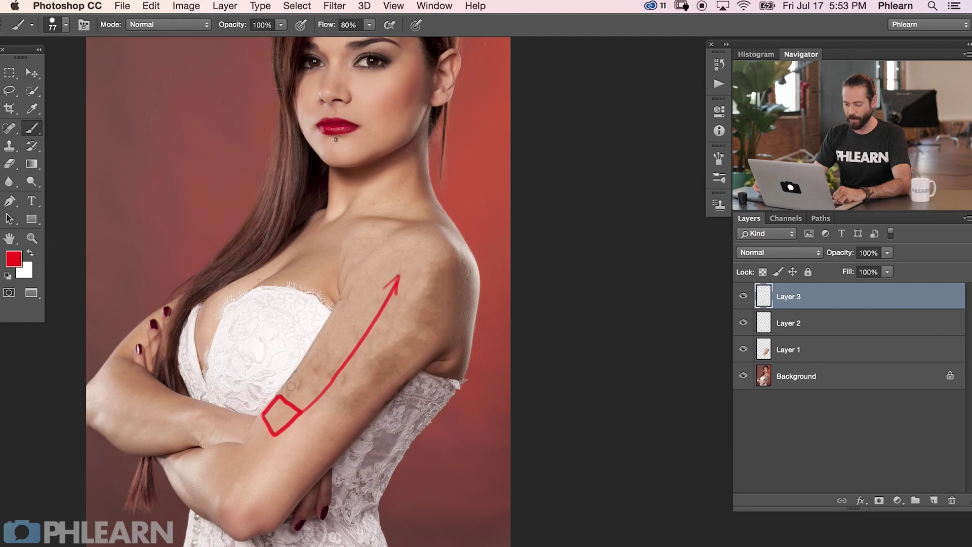
left_click_drag(287, 389, 357, 315)
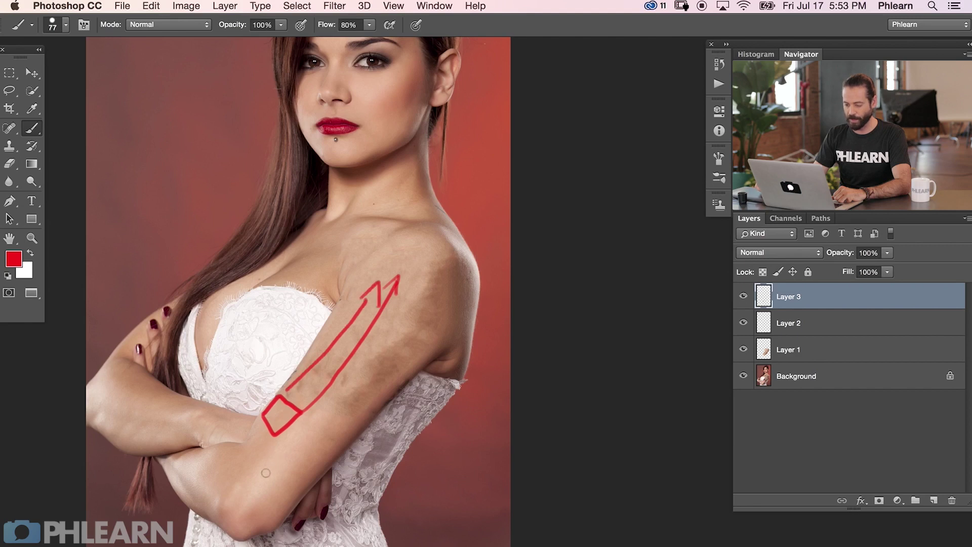
mouse_move(279, 480)
left_mouse_down()
mouse_move(323, 428)
mouse_move(310, 414)
mouse_move(258, 474)
left_mouse_up()
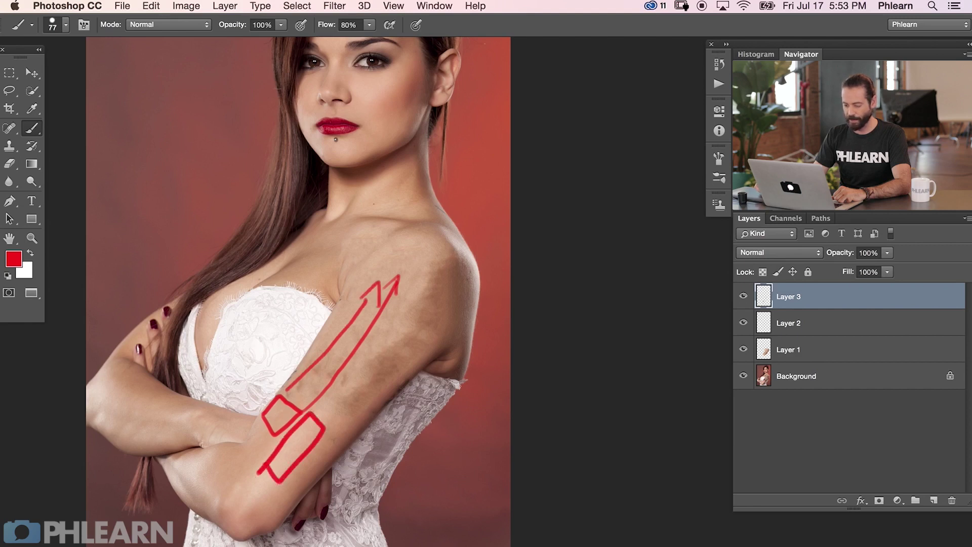
left_click_drag(323, 420, 393, 315)
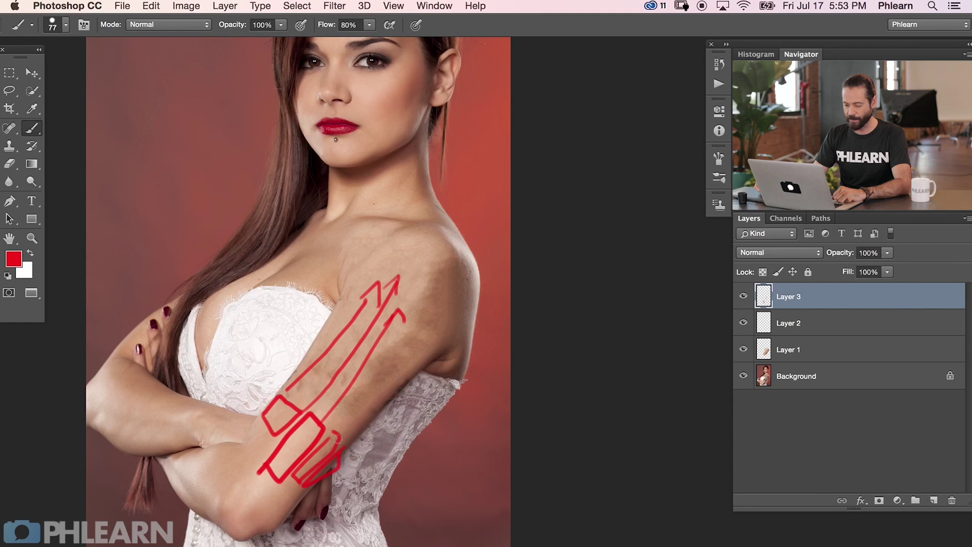
left_click_drag(338, 436, 396, 348)
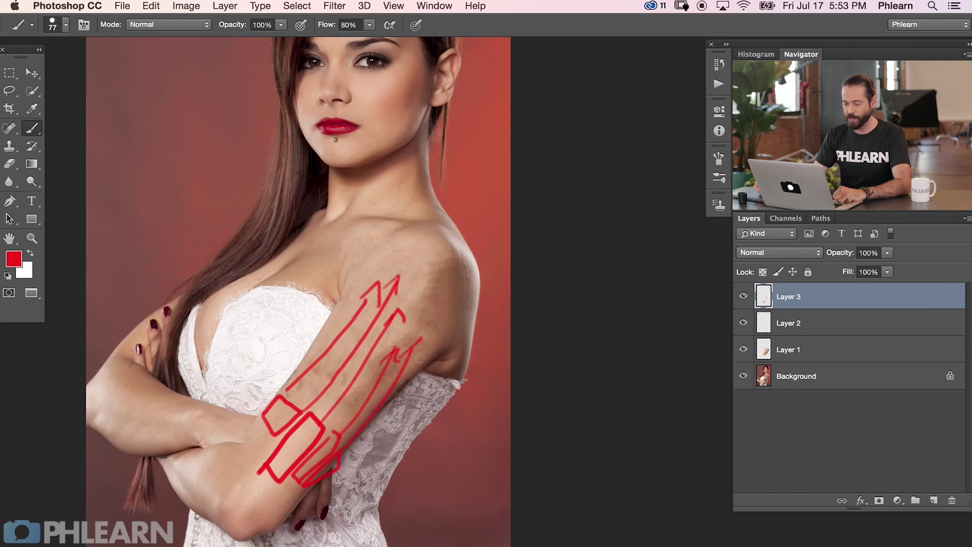
left_click_drag(295, 371, 361, 439)
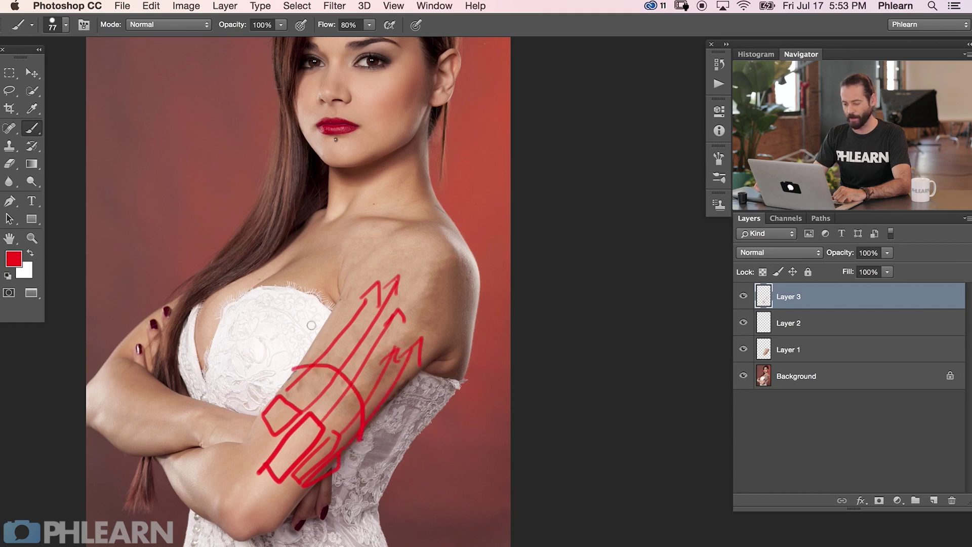
mouse_move(311, 325)
left_mouse_down()
mouse_move(386, 360)
mouse_move(388, 418)
left_mouse_up()
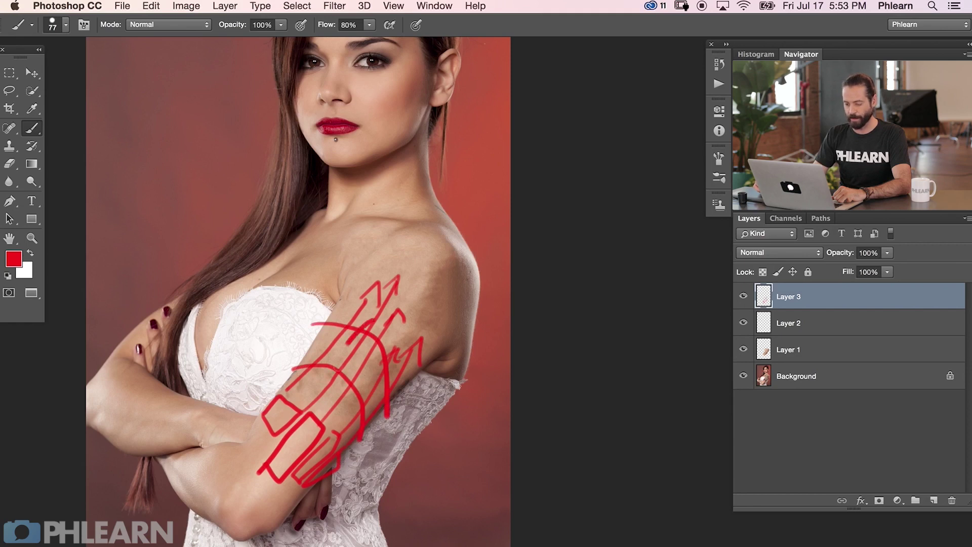
left_click_drag(378, 325, 357, 357)
- Undo the red sketch on the arm together with its separate layer
key("ctrl+alt+z")
key("ctrl+alt+z")
key("ctrl+alt+z")
key("ctrl+alt+z")
key("ctrl+alt+z")
key("ctrl+alt+z")
key("ctrl+alt+z")
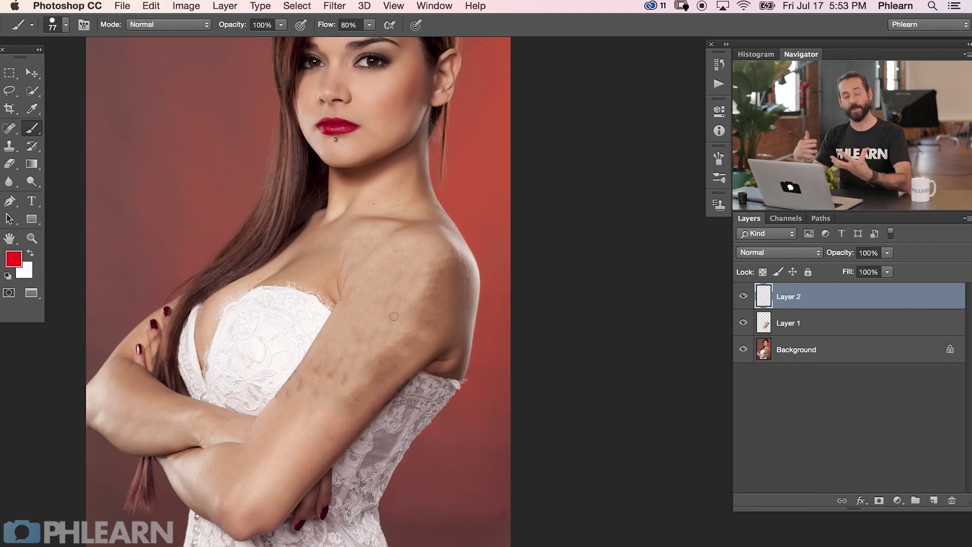
- Set up a soft brush at size 550 and 20% flow, sampling the light skin tone just below the blotchy area
right_click(394, 317)
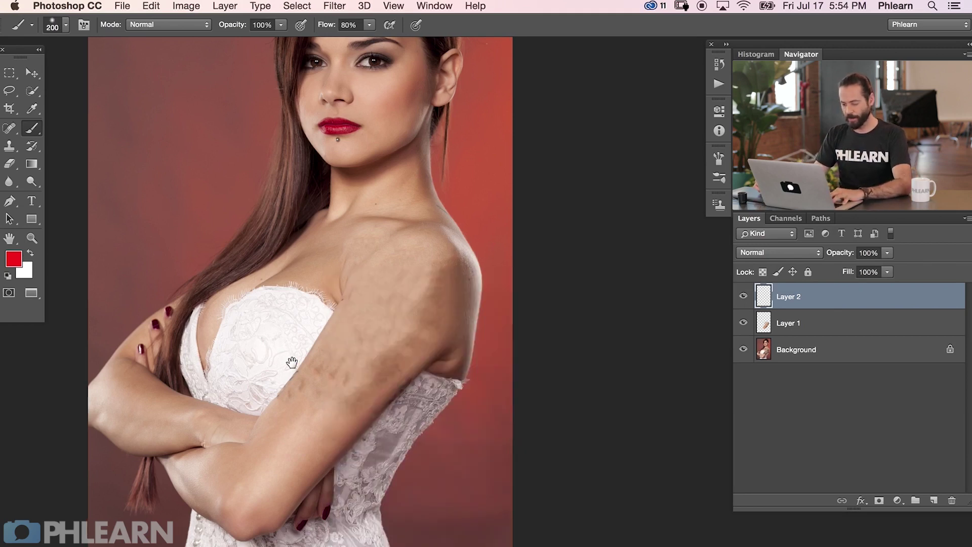
mouse_move(328, 348)
left_mouse_down()
mouse_move(351, 352)
mouse_move(344, 336)
mouse_move(350, 348)
left_mouse_up()
left_click_drag(319, 384, 303, 383)
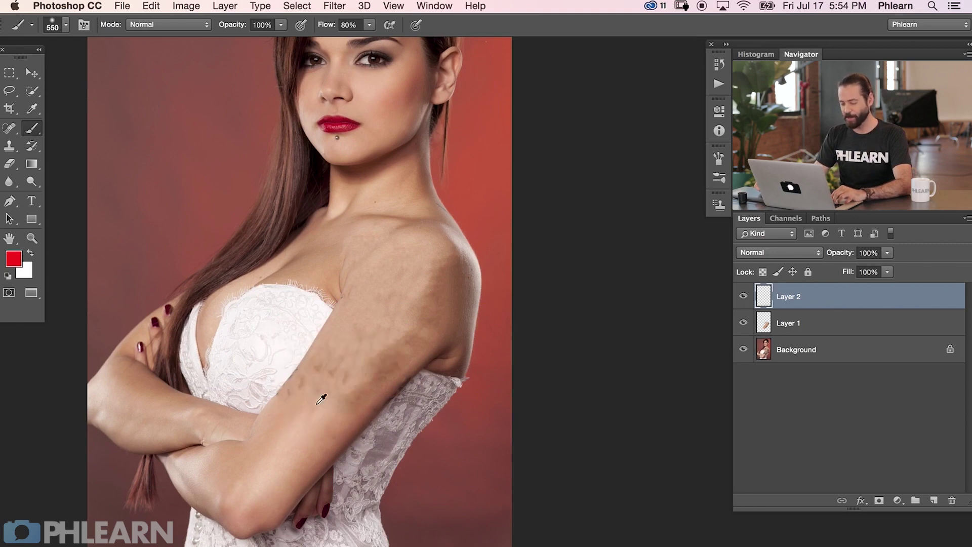
left_click(291, 405, "alt")
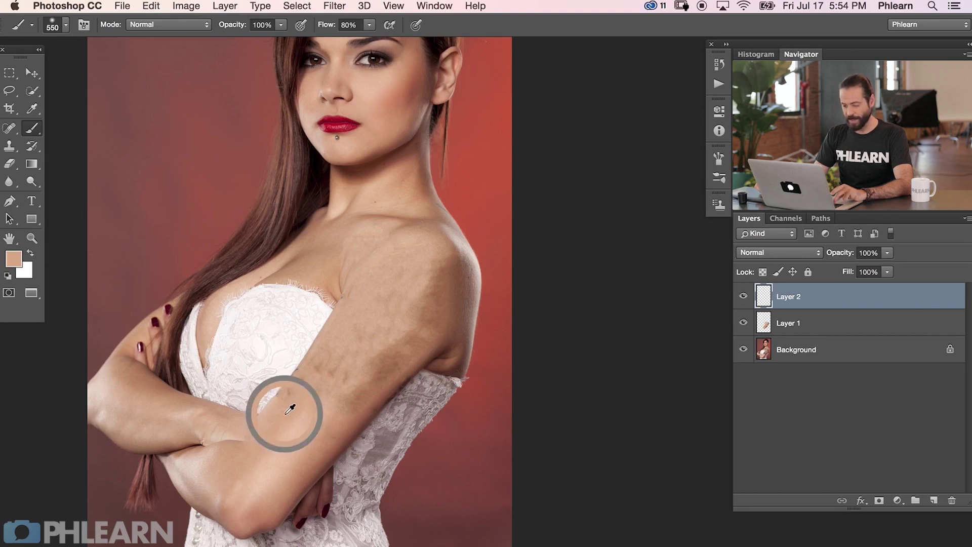
key("shift+2")
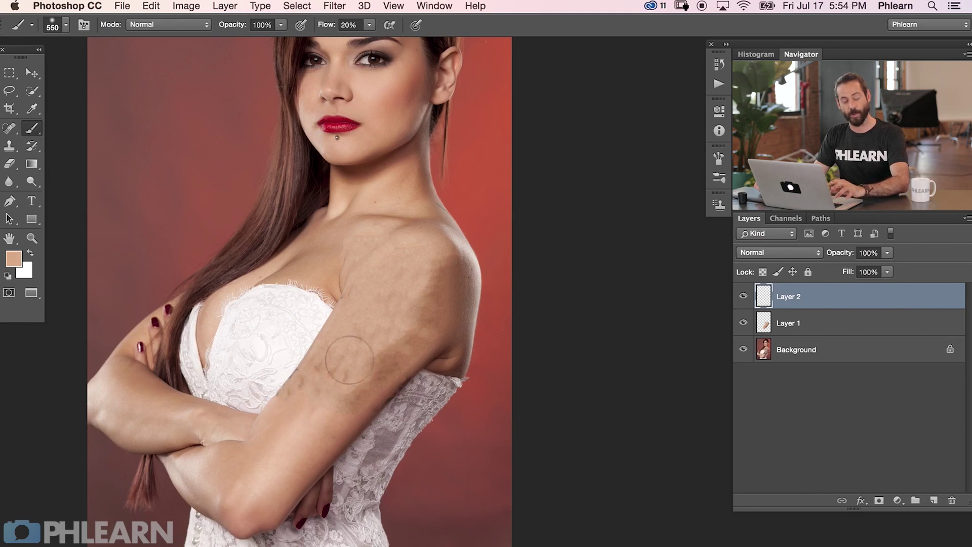
mouse_move(136, 245)
left_mouse_down()
mouse_move(217, 163)
mouse_move(200, 195)
mouse_move(228, 157)
mouse_move(167, 238)
mouse_move(248, 119)
mouse_move(152, 223)
left_mouse_up()
key("super+z")
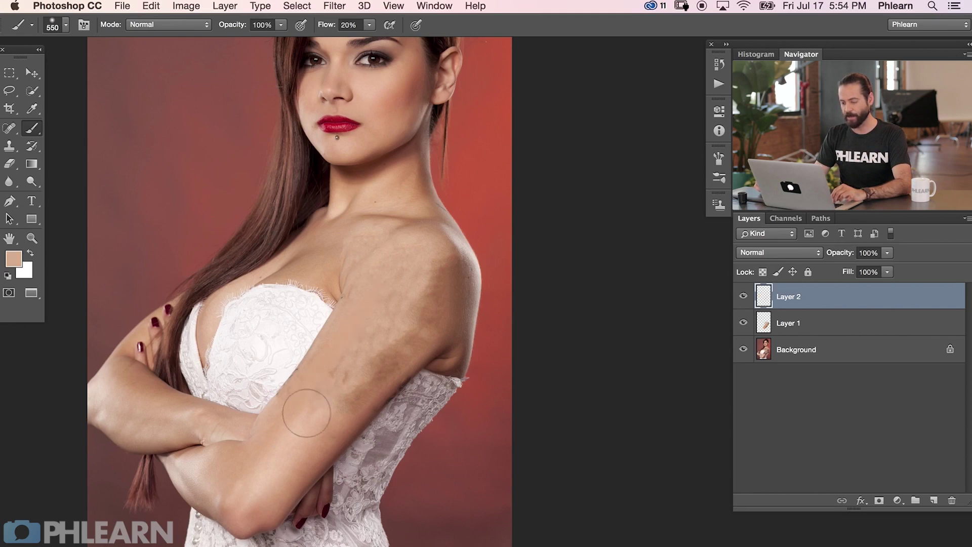
- Paint over the blotchy patches on the lower half of the upper arm, using nearby sampled skin tones
mouse_move(366, 333)
left_mouse_down()
mouse_move(340, 421)
mouse_move(360, 390)
mouse_move(342, 400)
left_mouse_up()
left_click(335, 418, "alt")
left_click(357, 359, "alt")
mouse_move(357, 359)
left_mouse_down()
mouse_move(400, 313)
mouse_move(325, 397)
left_mouse_up()
left_click(290, 438, "alt")
mouse_move(304, 431)
left_mouse_down()
mouse_move(350, 363)
mouse_move(281, 456)
left_mouse_up()
left_click(319, 363, "alt")
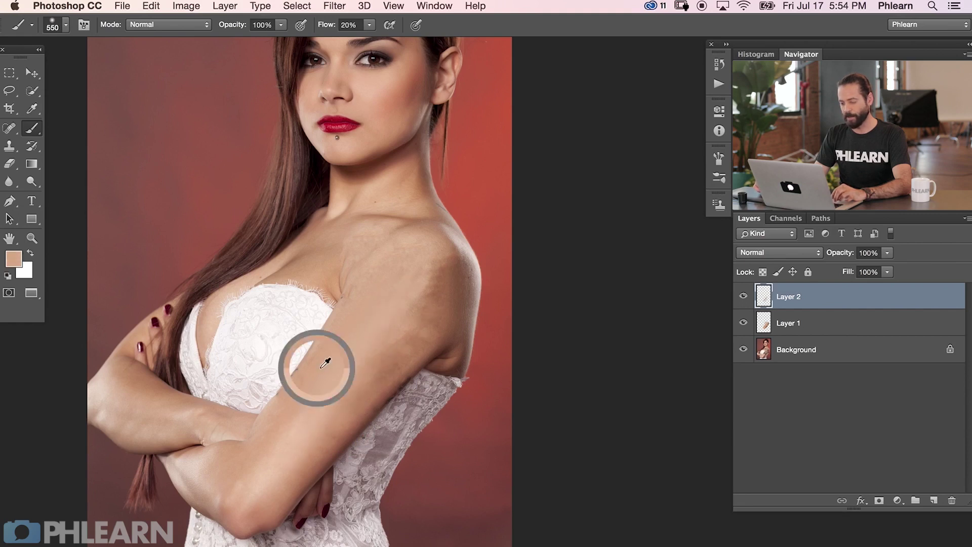
- Sample darker and midtone skin along the arm's shaded underside and paint it smooth down towards the elbow
left_click(402, 373, "alt")
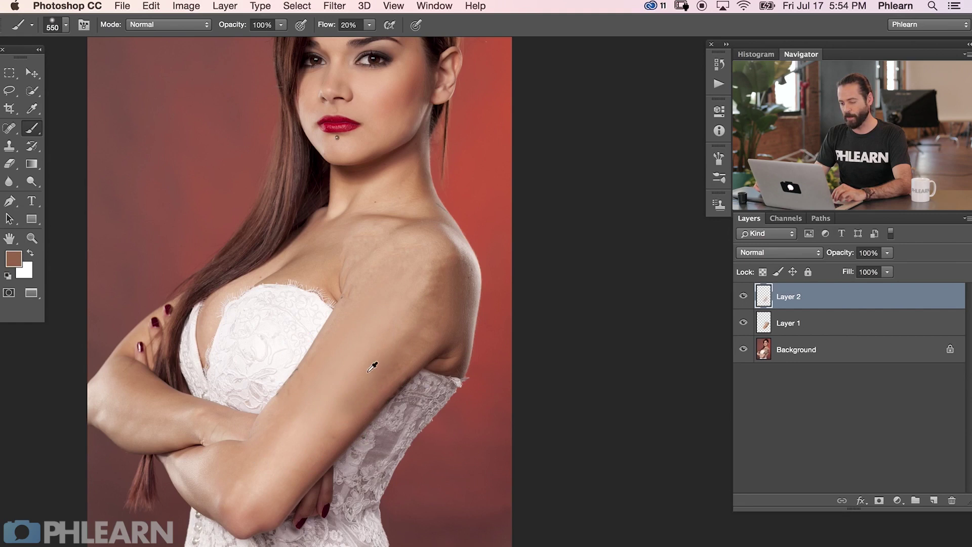
left_click(385, 372, "alt")
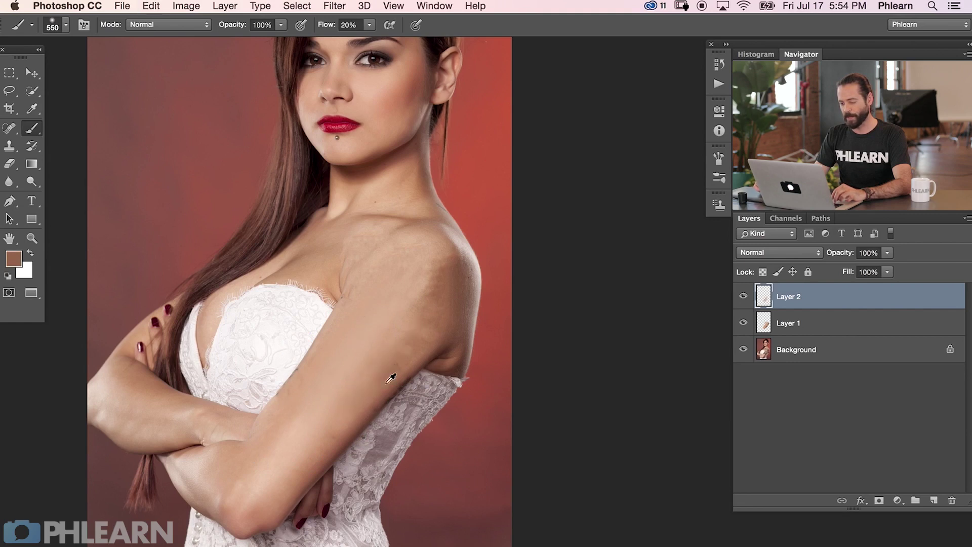
left_click(354, 432, "alt")
left_click(322, 444, "alt")
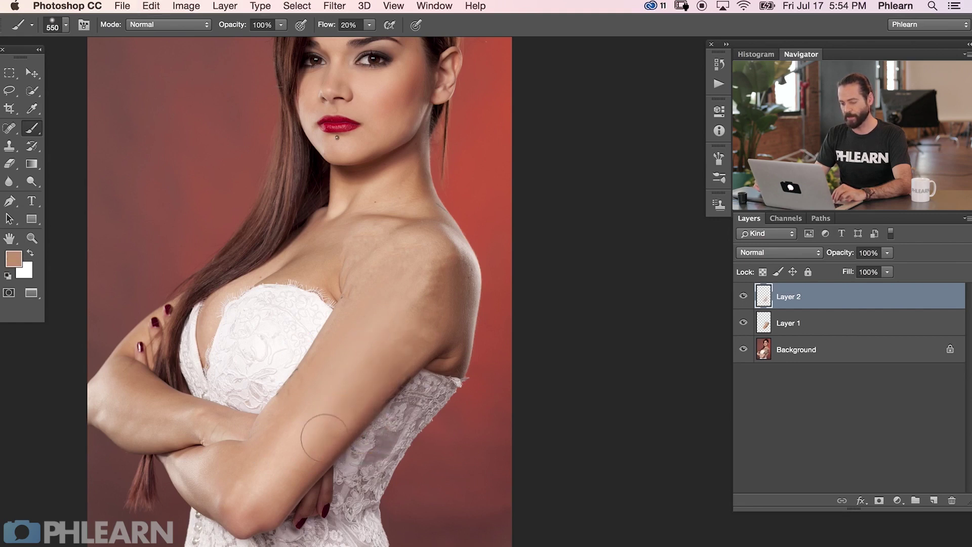
left_click(333, 417, "alt")
left_click(351, 440, "alt")
left_click_drag(351, 434, 327, 458)
left_click(337, 412, "alt")
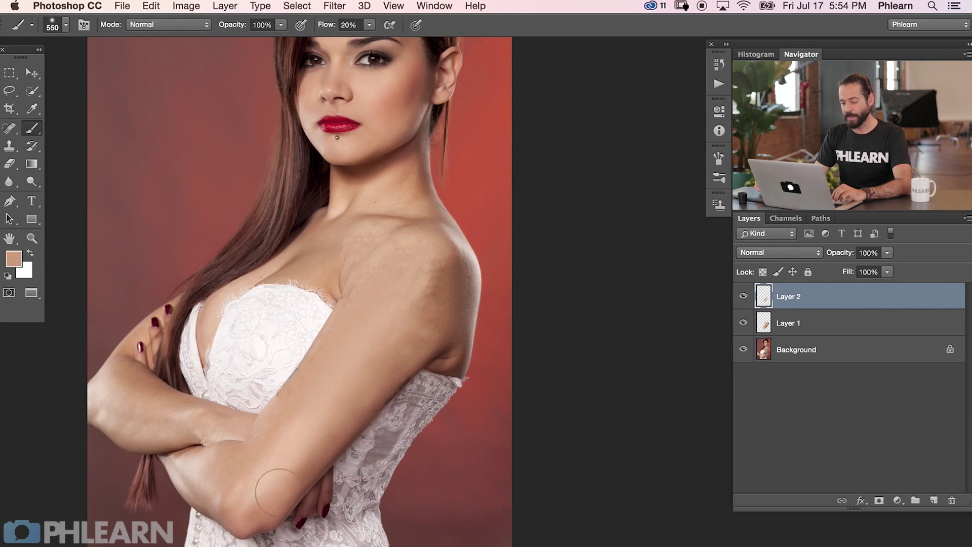
- Sample shaded skin near the shoulder and paint over the uneven patches from the shoulder down to the armpit
left_click(453, 287, "alt")
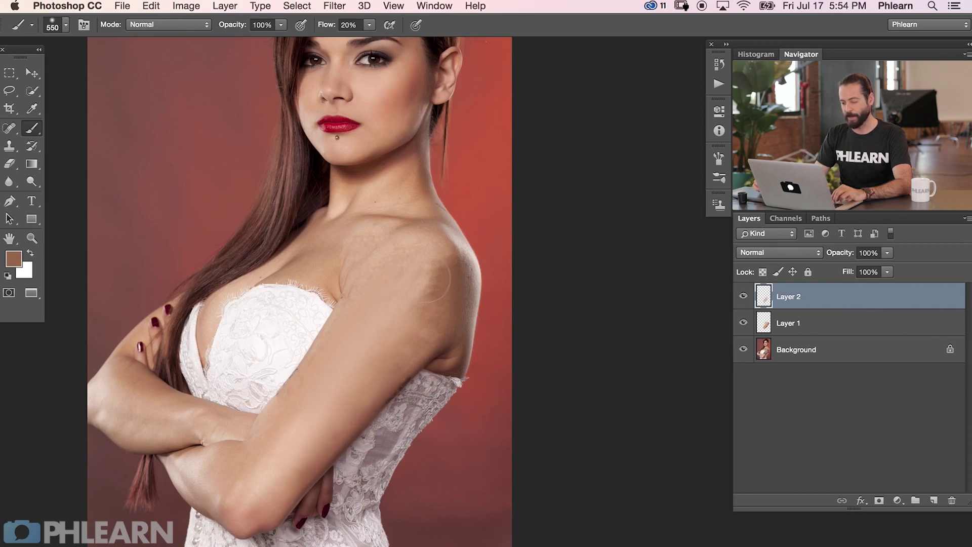
left_click(415, 283, "alt")
left_click(429, 259, "alt")
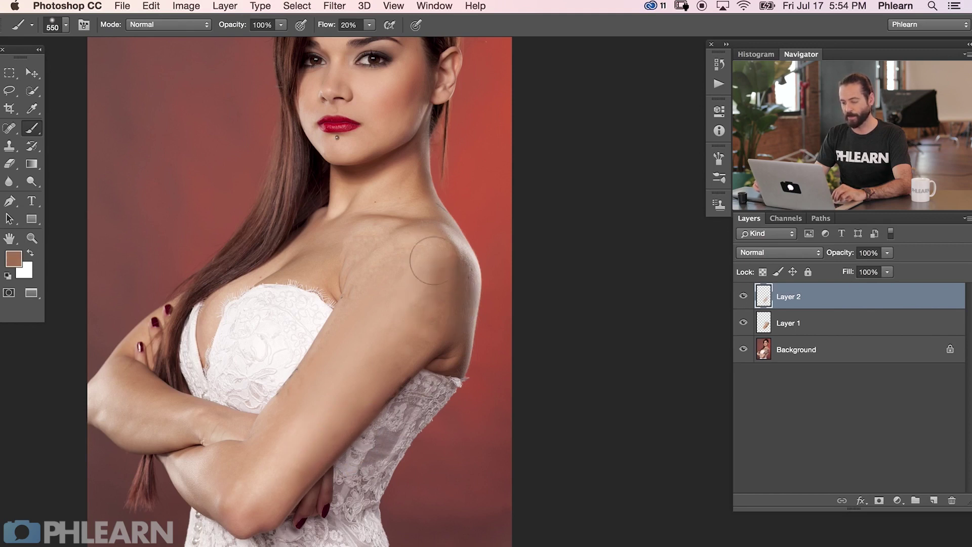
left_click(445, 270, "alt")
left_click(442, 308, "alt")
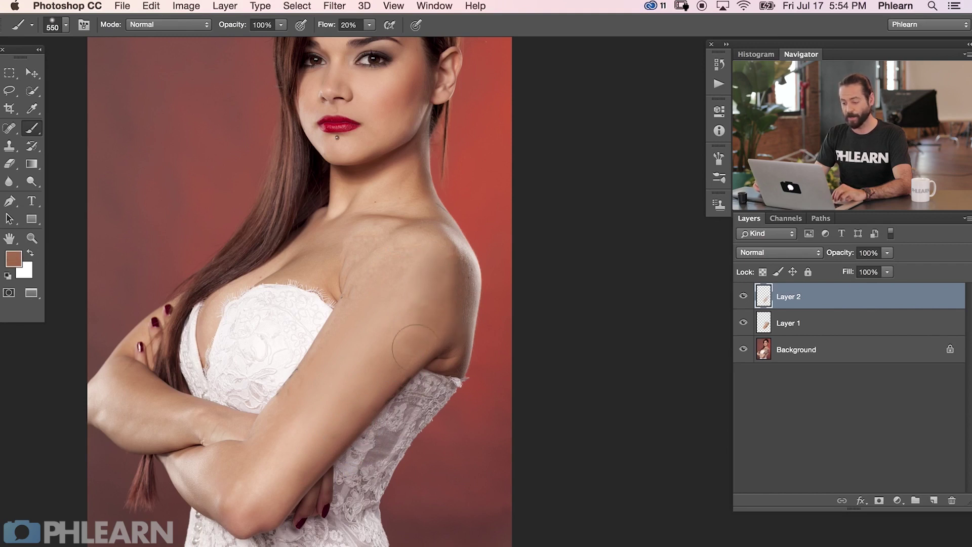
left_click(412, 326, "alt")
left_click(428, 318, "alt")
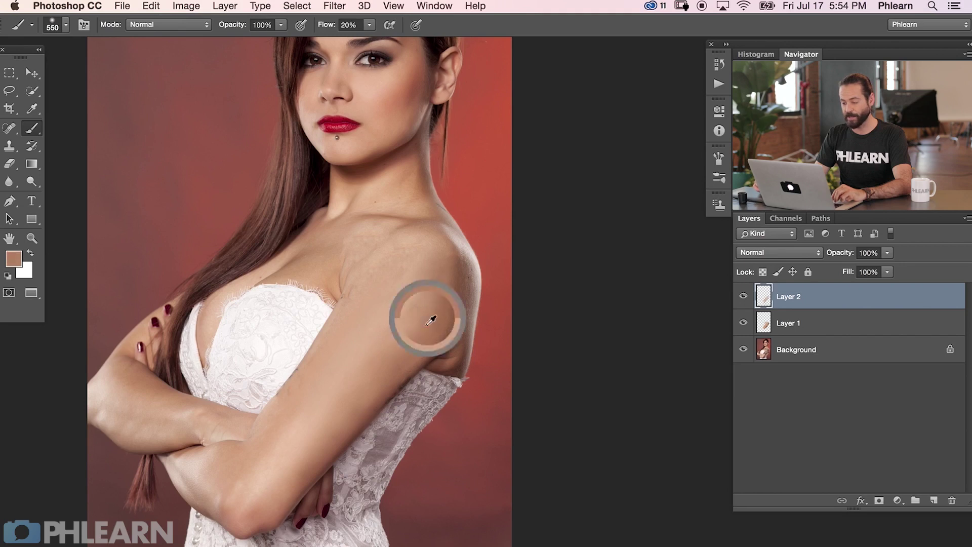
- Blend the skin between the shoulder and the armpit with sampled midtones, enlarging the brush to 733
mouse_move(433, 283)
left_mouse_down()
mouse_move(431, 313)
mouse_move(422, 309)
left_mouse_up()
left_click(418, 302, "alt")
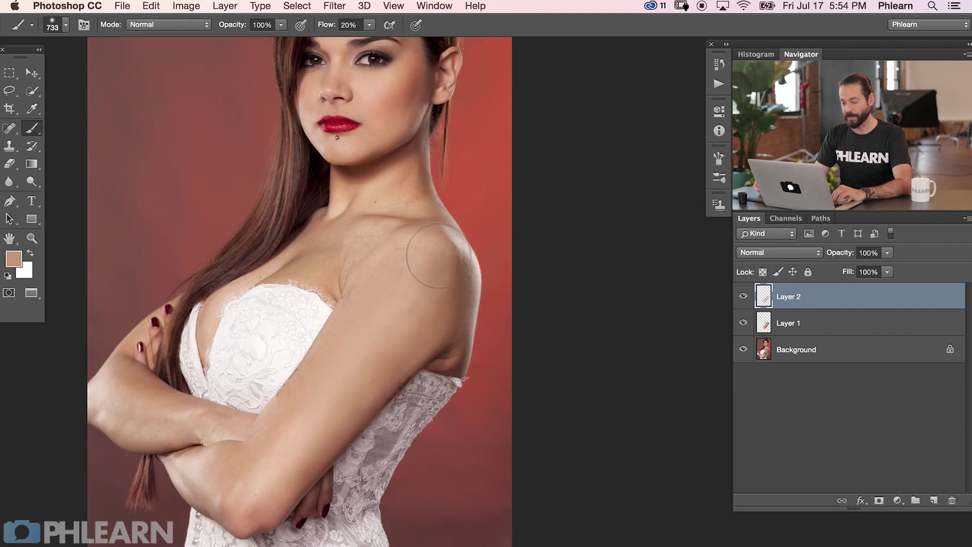
left_click(406, 329, "alt")
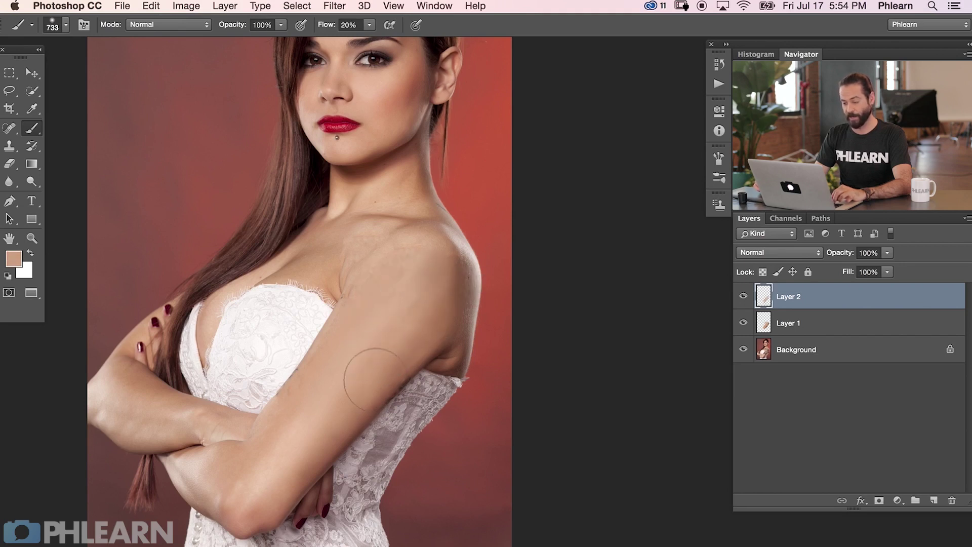
left_click(411, 345, "alt")
left_click(375, 382, "alt")
- Smooth the lower half of the upper arm with sampled skin tones, using brush sizes from 889 down to 593
left_click_drag(339, 398, 319, 418)
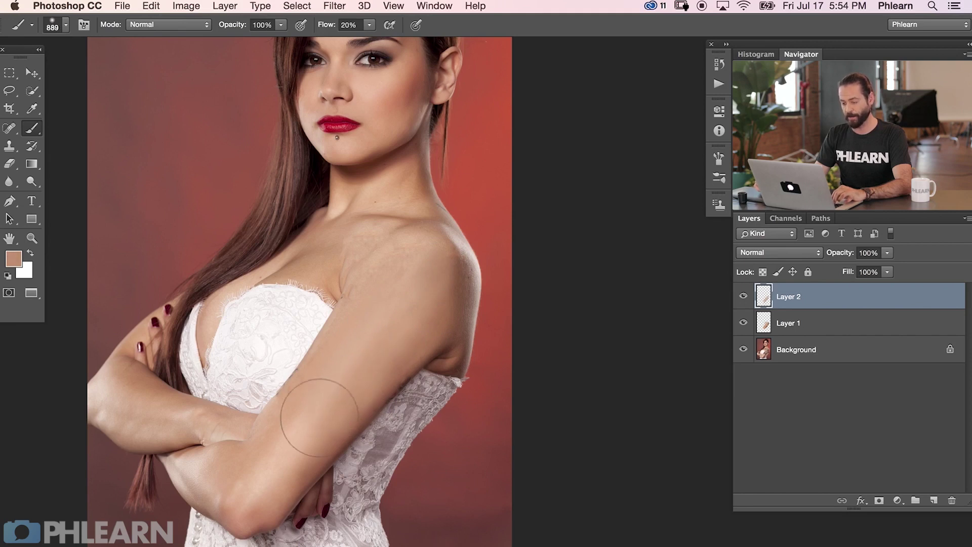
left_click(315, 417, "alt")
left_click_drag(378, 348, 378, 356)
left_click_drag(315, 412, 292, 407)
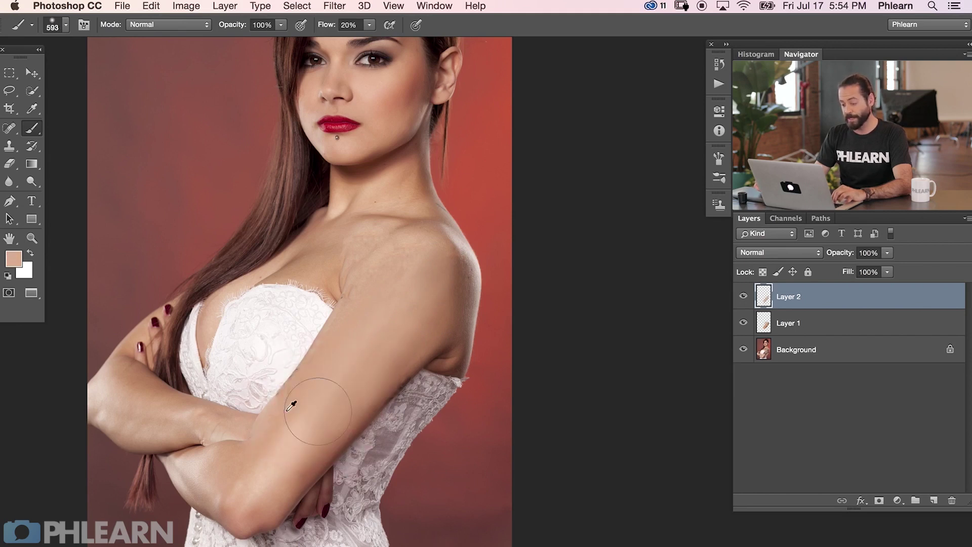
left_click(280, 409, "alt")
- Sample skin near the front of the shoulder and blend it up towards the collarbone with a 307 brush
left_click(369, 286, "alt")
mouse_move(368, 295)
left_mouse_down()
mouse_move(401, 258)
mouse_move(395, 277)
mouse_move(413, 274)
mouse_move(412, 252)
mouse_move(428, 246)
mouse_move(410, 261)
mouse_move(346, 221)
left_mouse_up()
left_click(407, 263, "alt")
left_click(367, 244, "alt")
left_click(385, 244, "alt")
left_click(373, 228, "alt")
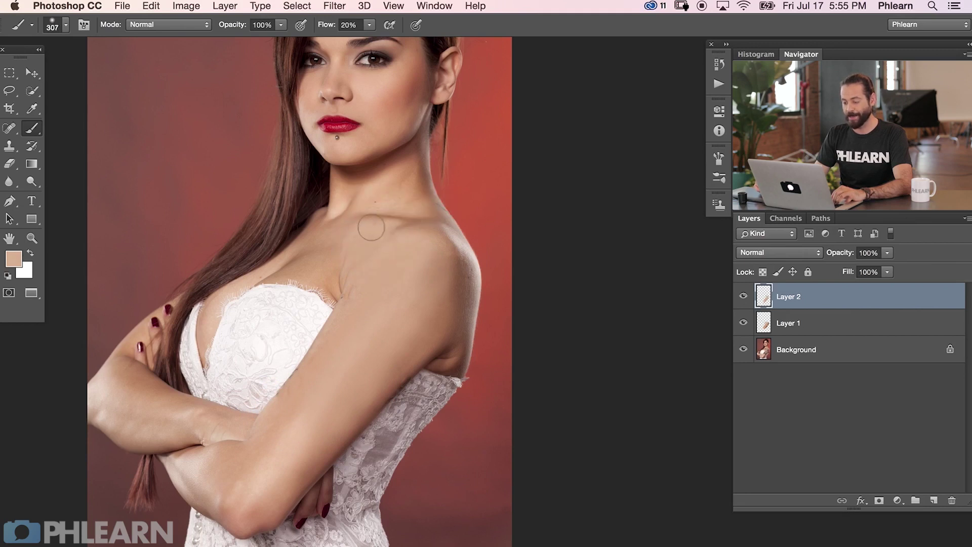
- Sample the light skin above the elbow and blend it into the lower arm, enlarging the brush from 375 to 598
left_click_drag(340, 380, 345, 380)
left_click(287, 453, "alt")
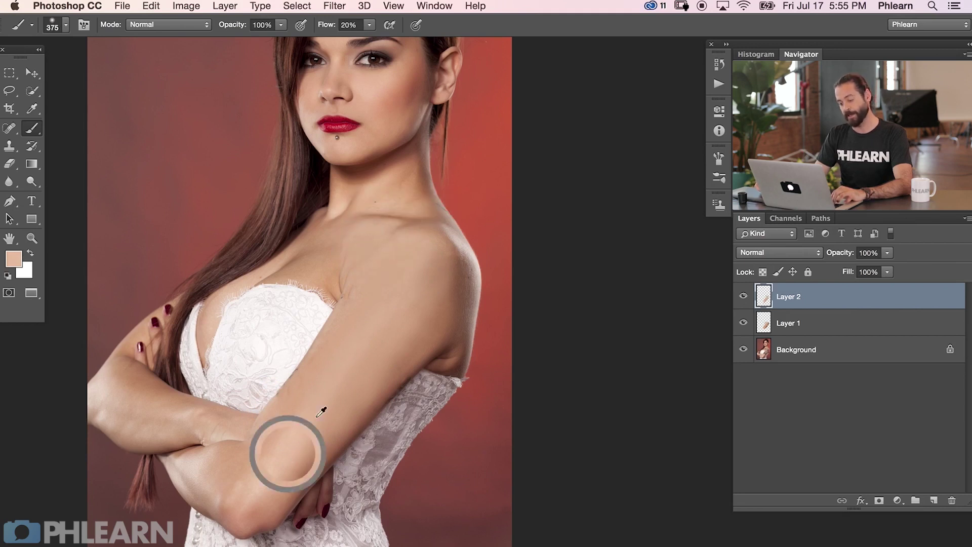
mouse_move(282, 463)
left_mouse_down()
mouse_move(334, 394)
mouse_move(301, 454)
mouse_move(347, 417)
left_mouse_up()
left_click_drag(297, 448, 314, 453)
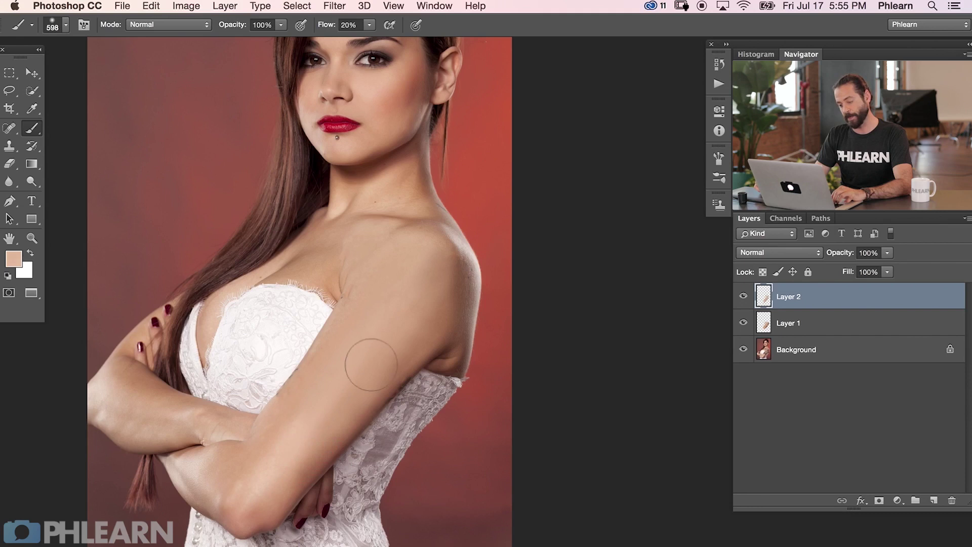
left_click(326, 456, "alt")
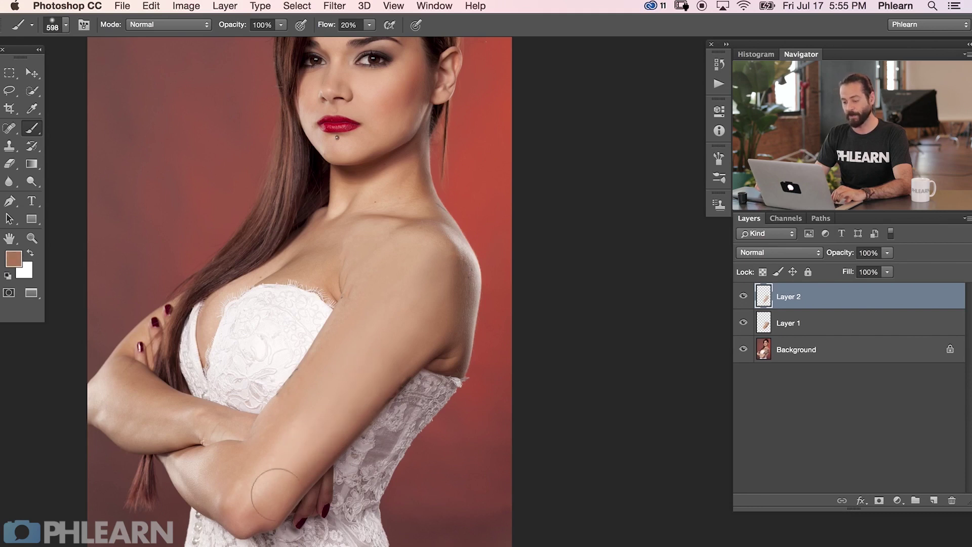
- Enlarge the brush to 809, lower its flow to 10% and blend the upper arm with sampled light and shadow tones
left_click(370, 361, "alt")
left_click_drag(352, 375, 380, 386)
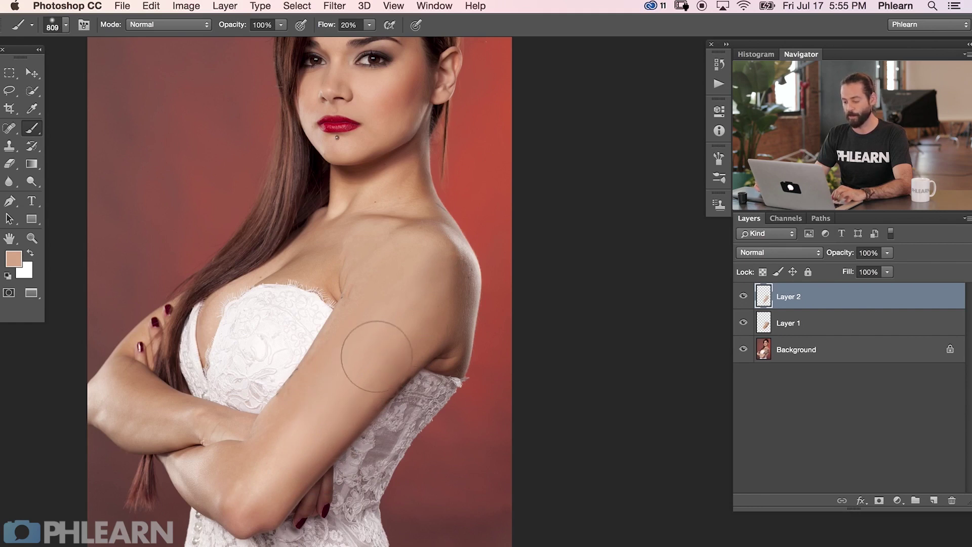
key("shift+1")
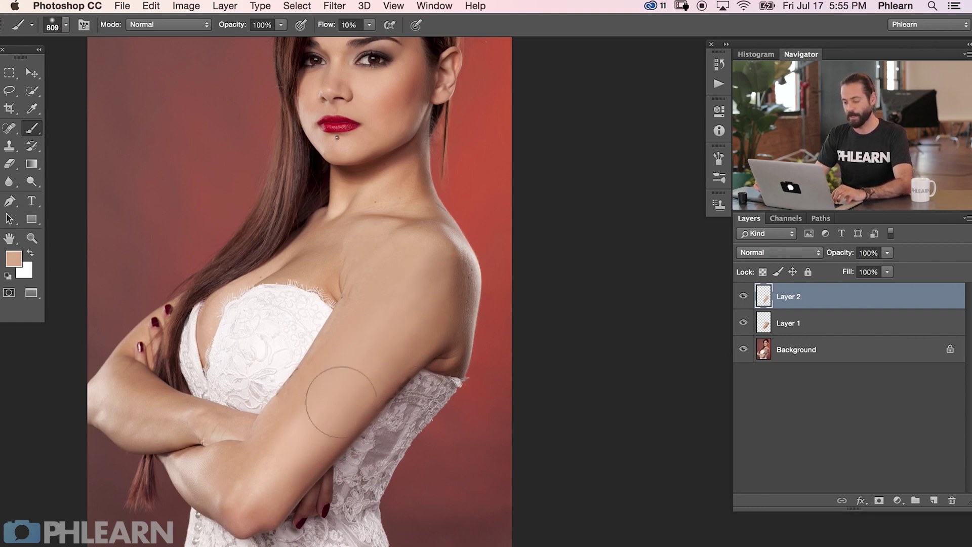
left_click(284, 456, "alt")
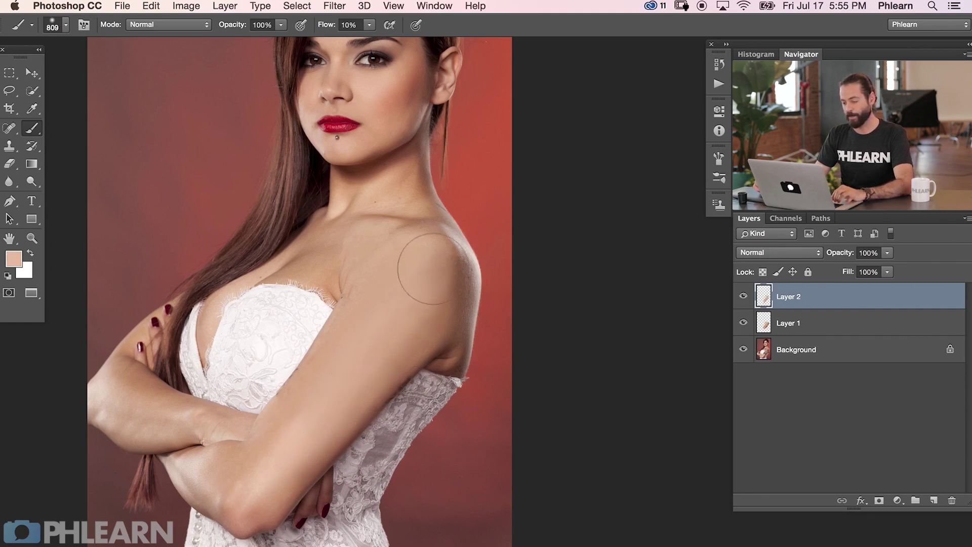
left_click(422, 333, "alt")
left_click(377, 409, "alt")
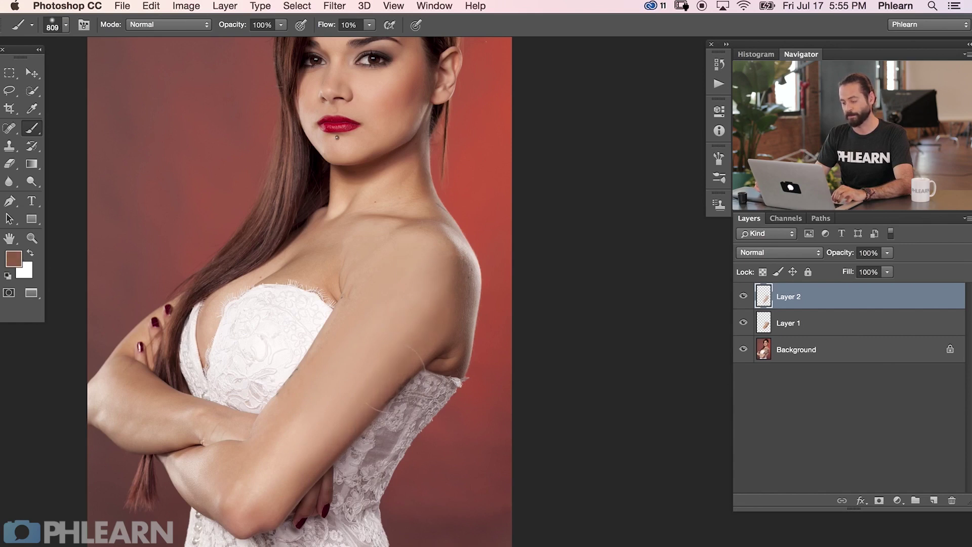
left_click(342, 329, "alt")
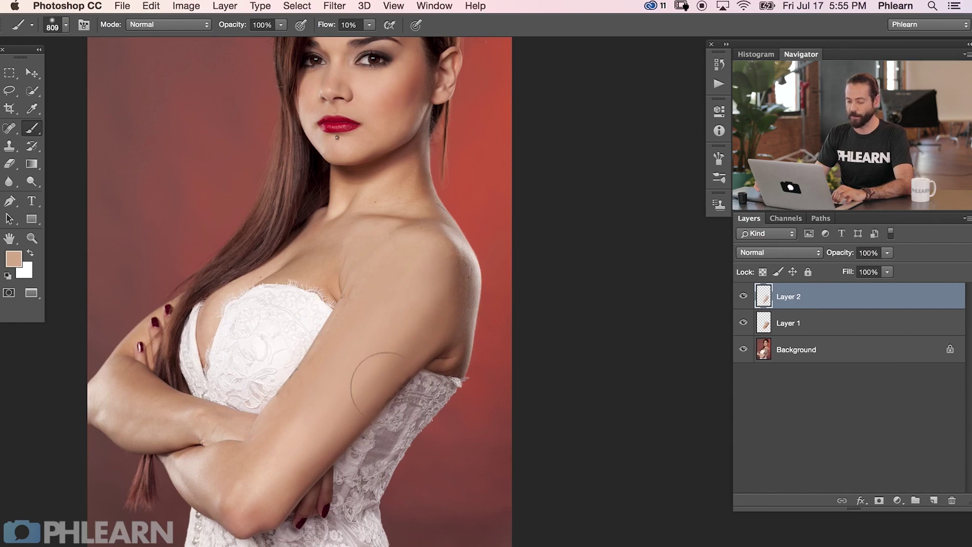
left_click(444, 339, "alt")
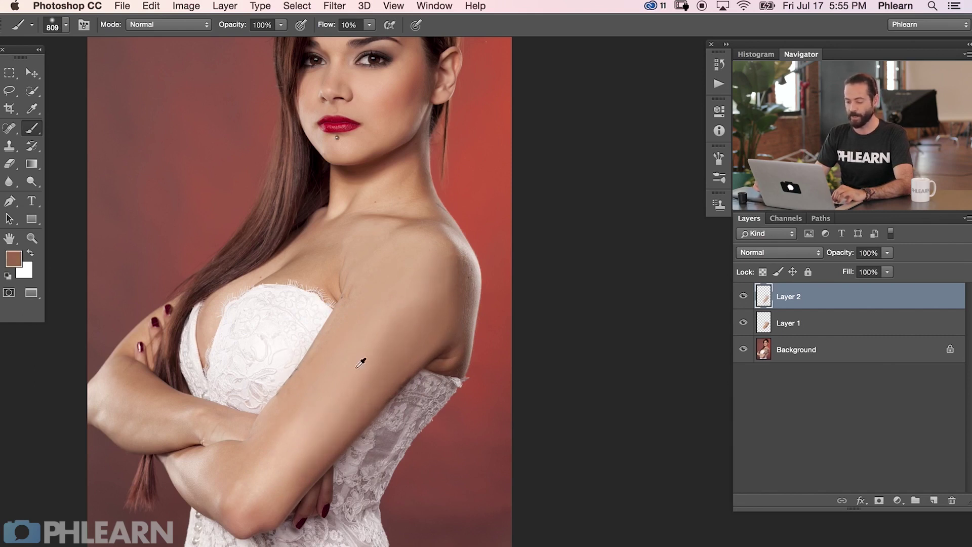
- Refine the transitions between the mid upper arm and the elbow with sampled skin tones, reducing the brush to 509
left_click(337, 386, "alt")
left_click(292, 454, "alt")
left_click(292, 442, "alt")
mouse_move(319, 430)
left_mouse_down()
mouse_move(294, 433)
mouse_move(297, 440)
left_mouse_up()
left_click(274, 423, "alt")
mouse_move(335, 360)
left_mouse_down()
mouse_move(381, 301)
mouse_move(360, 338)
left_mouse_up()
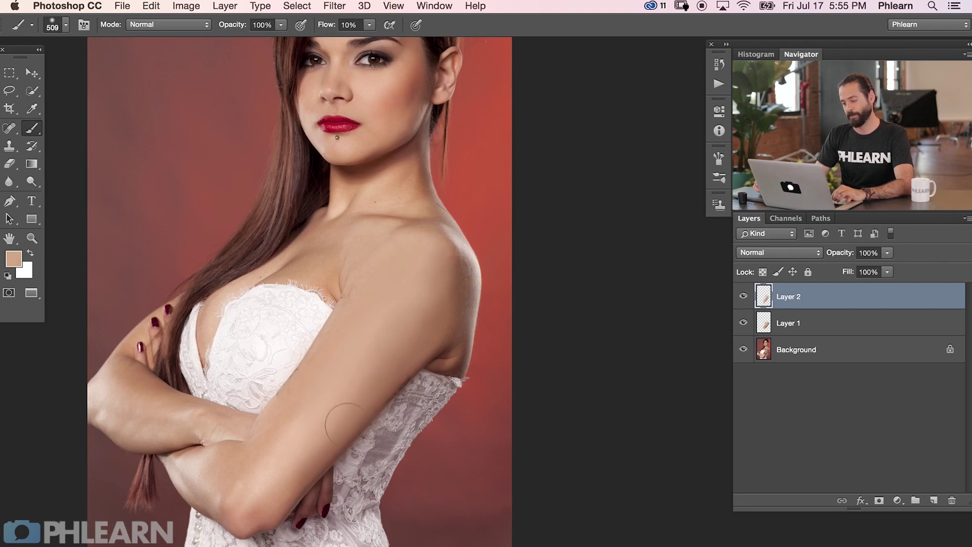
- Enlarge the brush to 937 and softly blend sampled skin tones across the upper arm while viewing the whole portrait
key("super+minus")
key("super+minus")
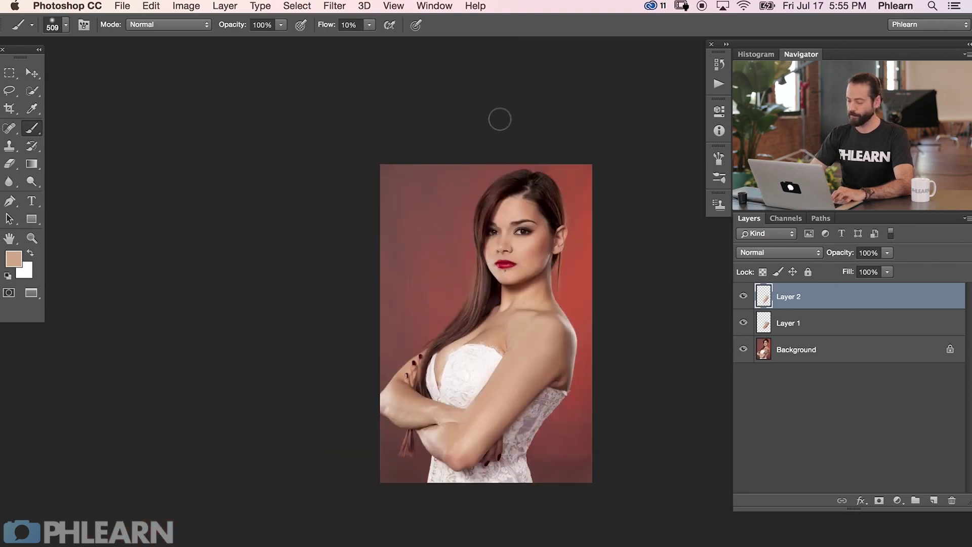
left_click_drag(437, 380, 311, 356)
left_click(415, 355, "alt")
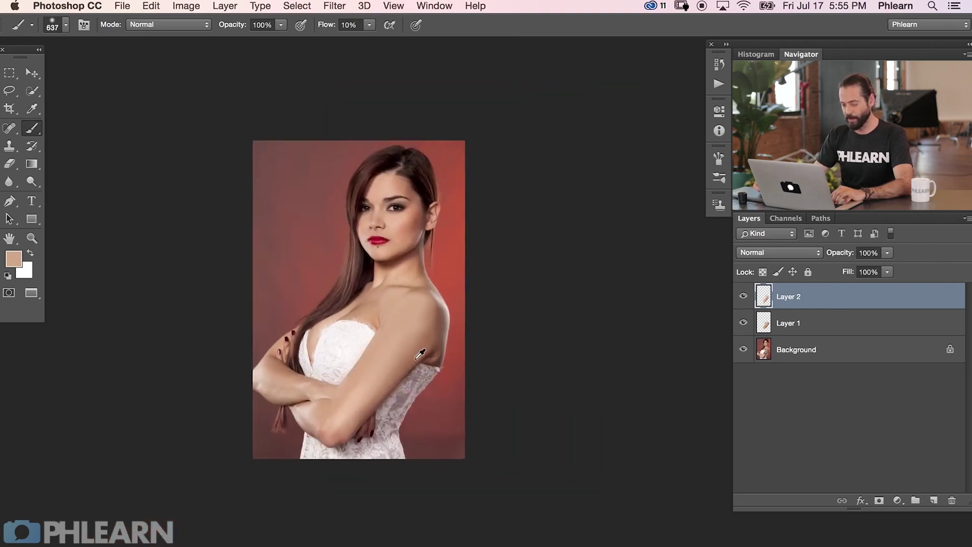
left_click(412, 339, "alt")
left_click_drag(399, 347, 419, 347)
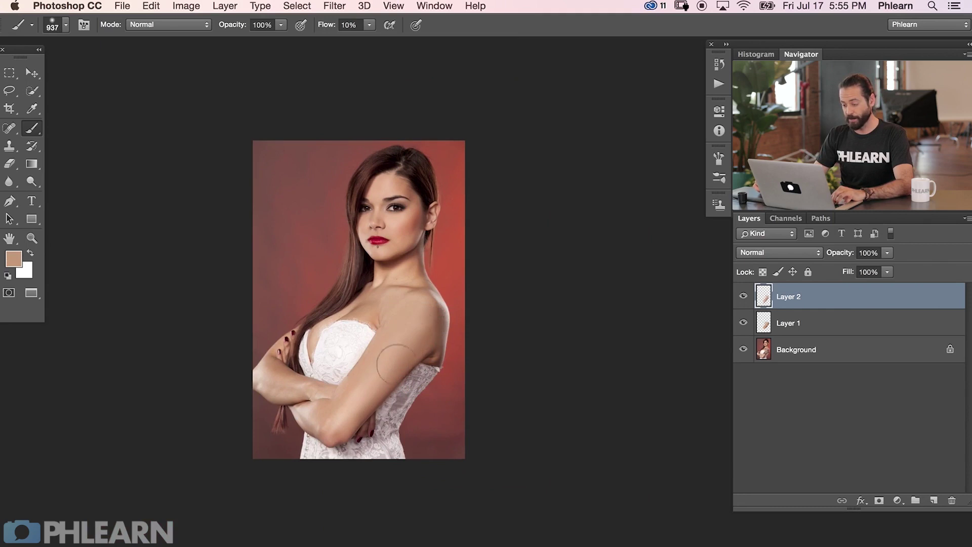
left_click(391, 339, "alt")
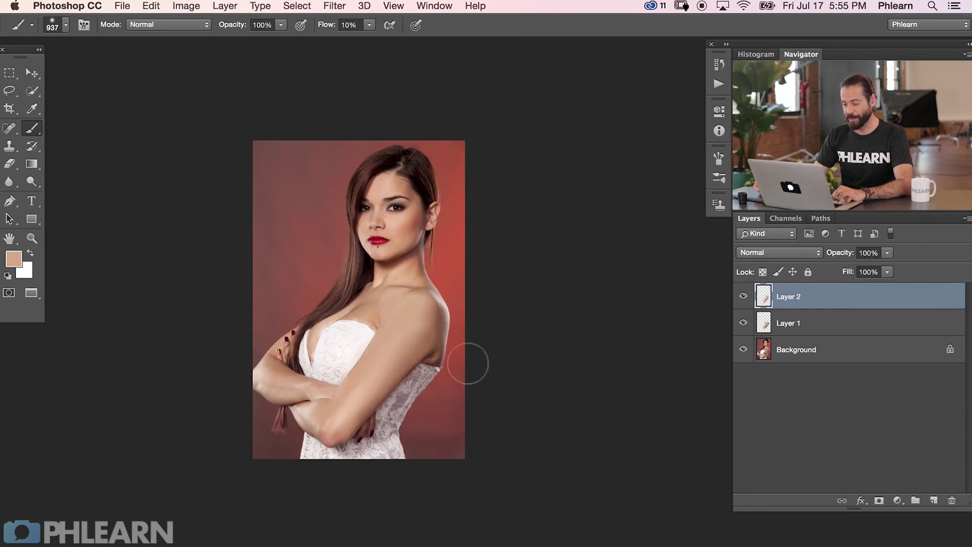
key("super+shift+alt+n")
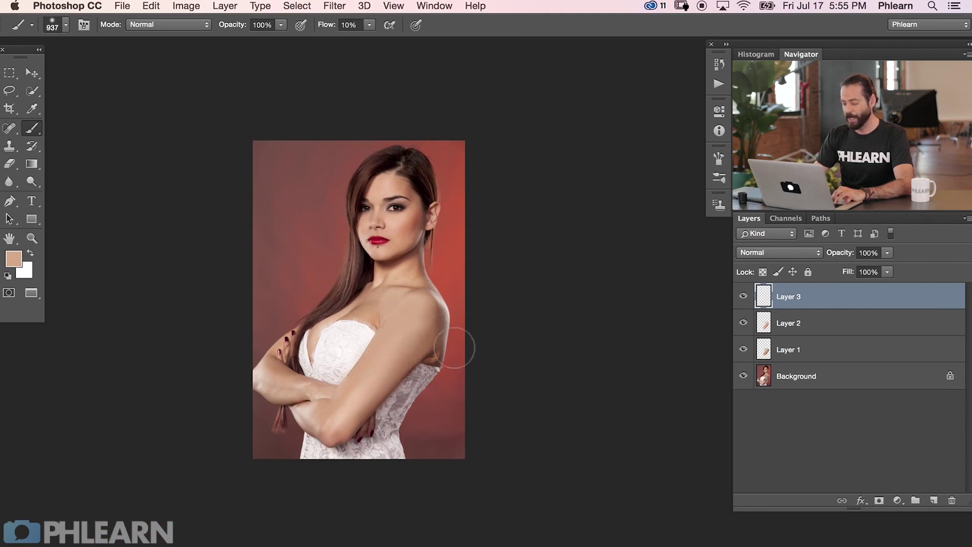
left_click(388, 362, "alt")
mouse_move(376, 360)
left_mouse_down()
mouse_move(389, 344)
mouse_move(371, 368)
mouse_move(409, 350)
mouse_move(387, 364)
left_mouse_up()
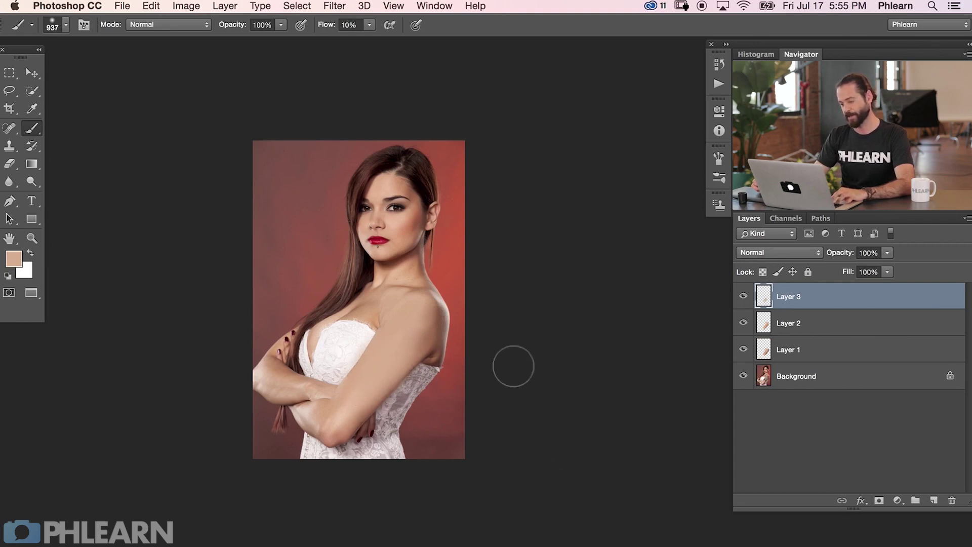
key("super+z")
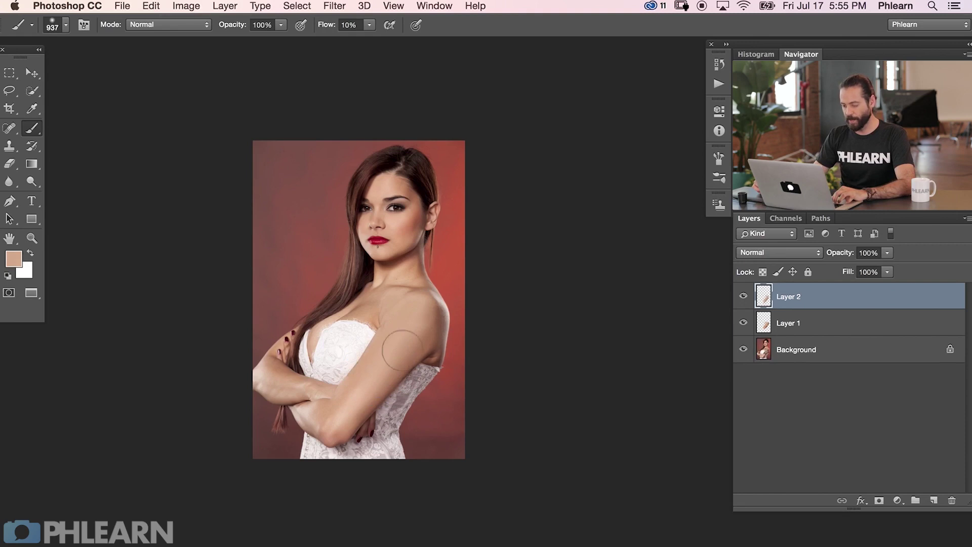
- Reduce the brush to 711 and blend sampled skin tone along the arm's shaded edge on Layer 2
left_click_drag(382, 386, 354, 386, "ctrl+alt")
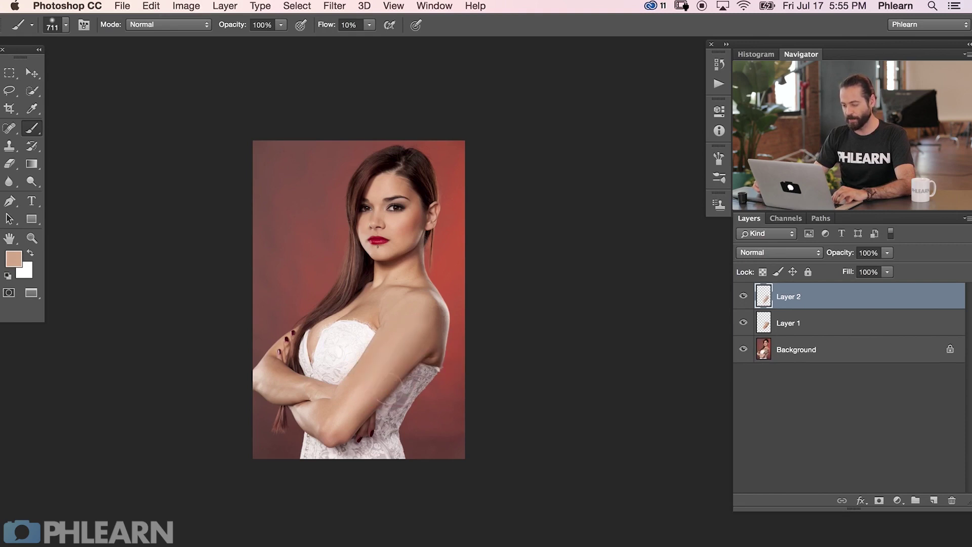
left_click(410, 370, "alt")
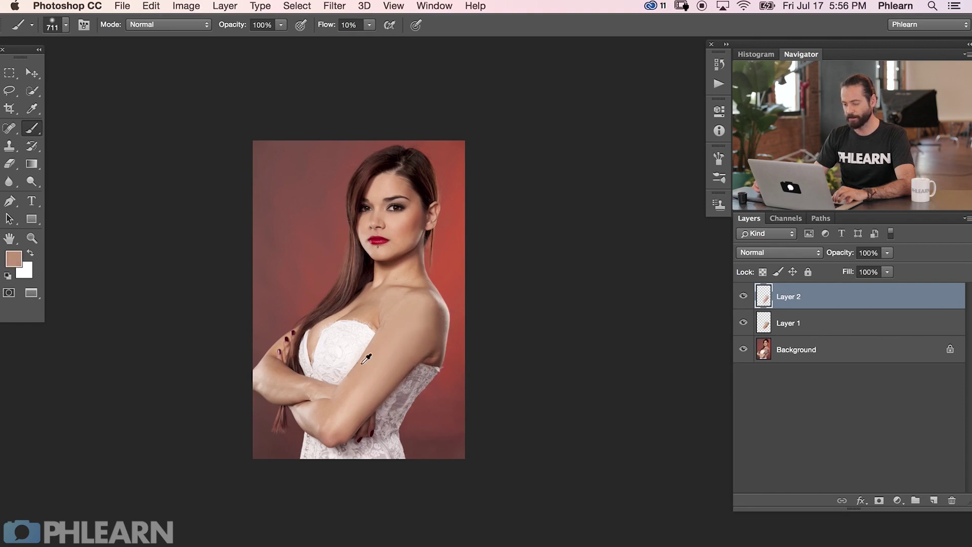
- Toggle the visibility of Layer 2 and Layer 1 to compare the painted, healed and original arm up close
left_click(744, 297)
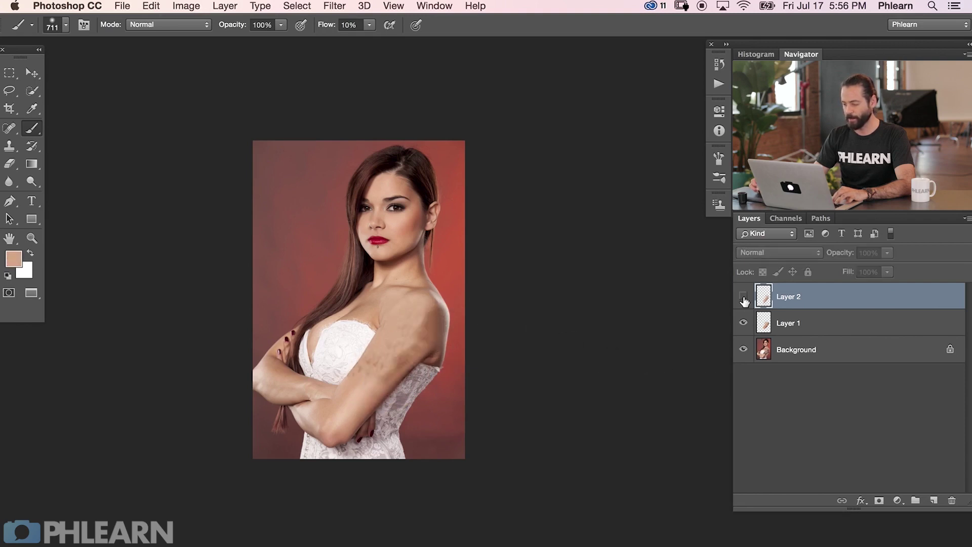
left_click(744, 297)
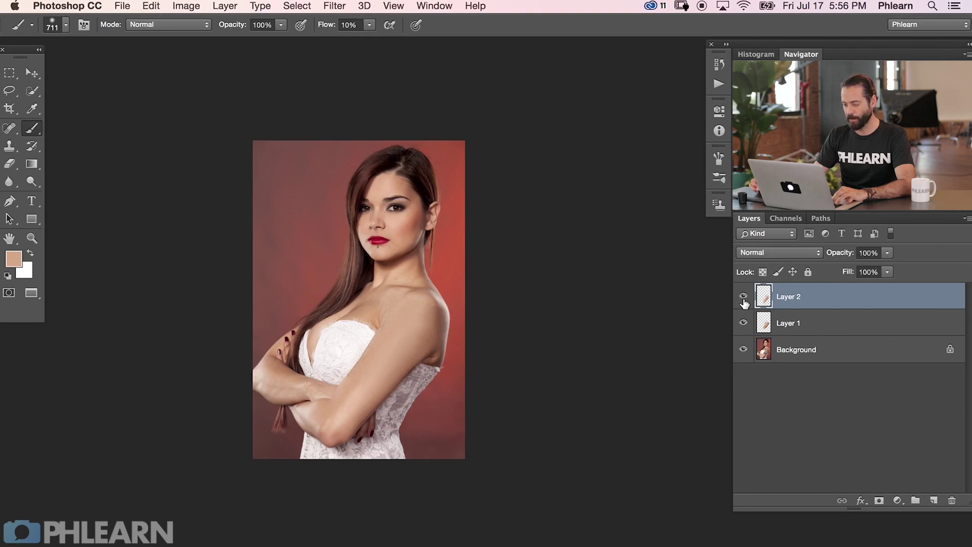
left_click(742, 324)
key("super+equal")
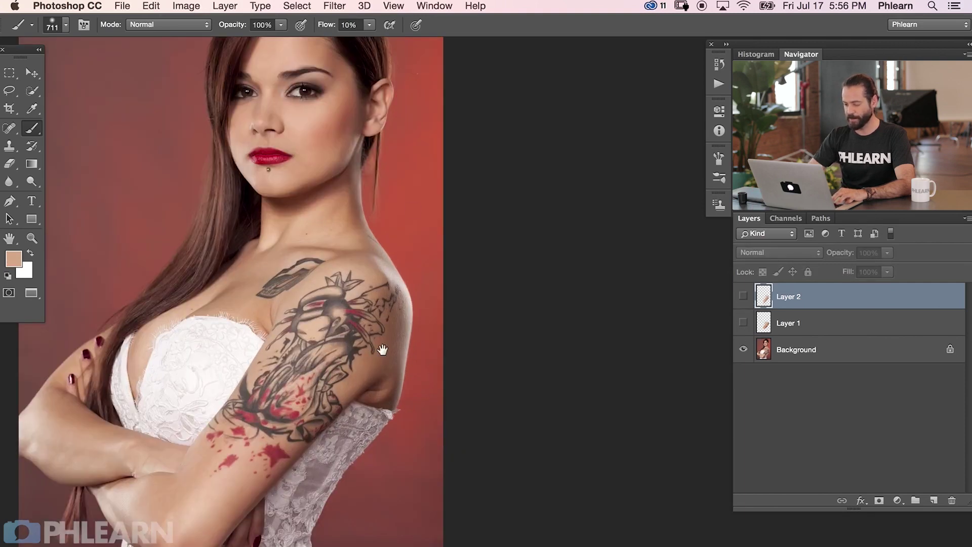
left_click_drag(382, 349, 481, 347)
left_click(743, 323)
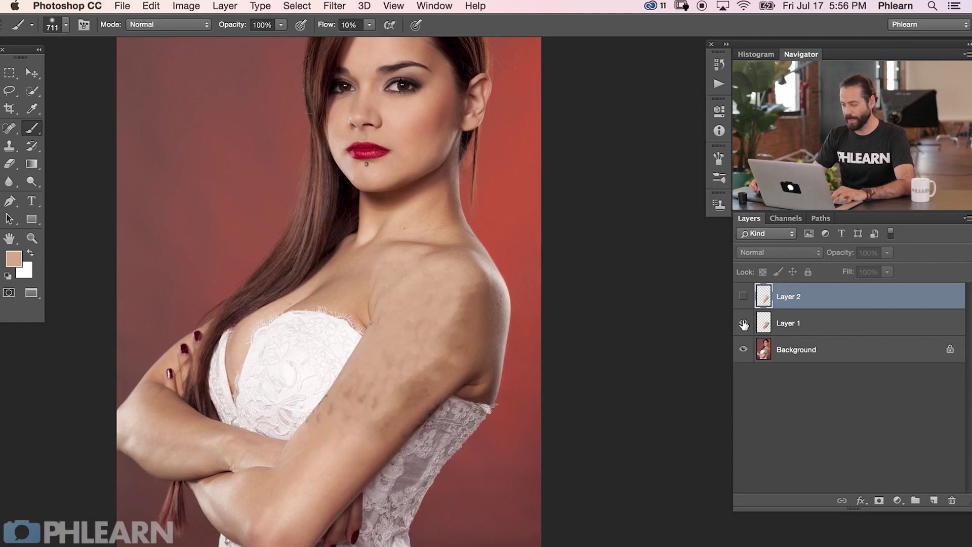
left_click(743, 297)
left_click(743, 298)
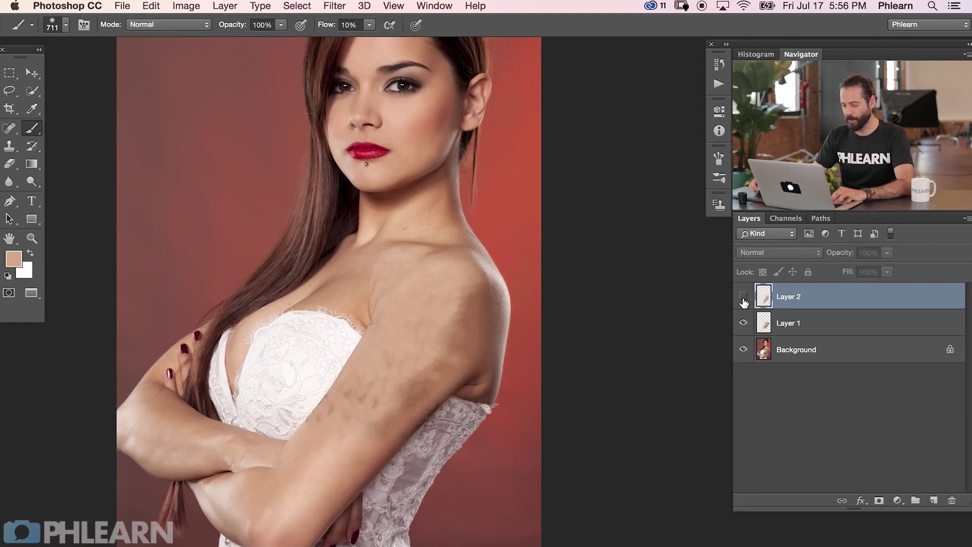
left_click(743, 300)
left_click(743, 299)
left_click(743, 302)
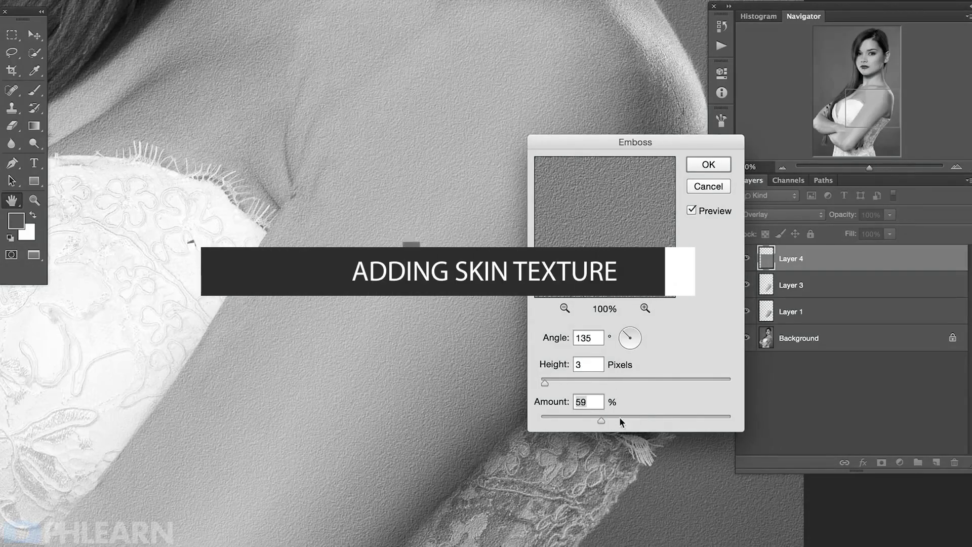
- Try different Emboss settings on Layer 4, with an amount of 76% and heights between 2 and 6 pixels
left_click_drag(618, 417, 685, 413)
left_click_drag(602, 421, 619, 418)
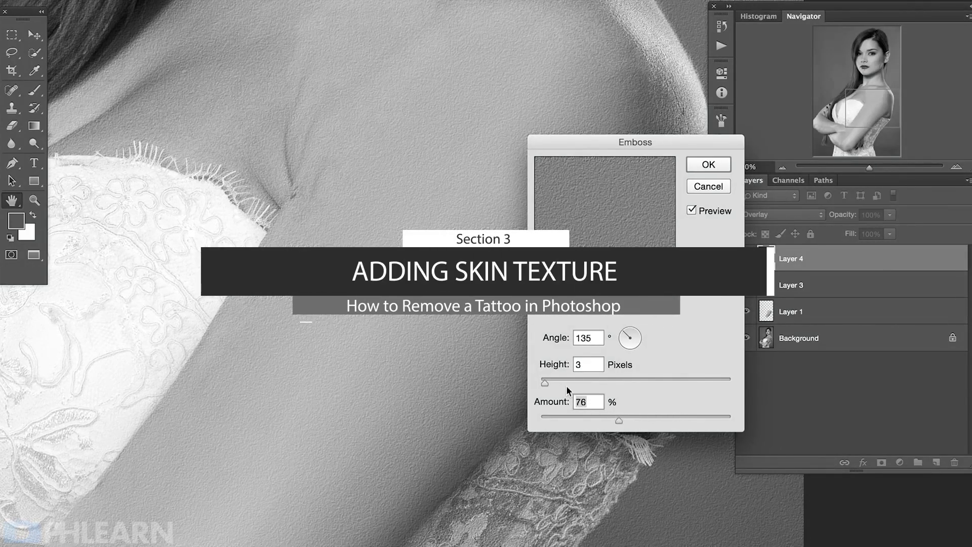
left_click(591, 366)
key("Up")
key("Up")
key("Up")
key("Up")
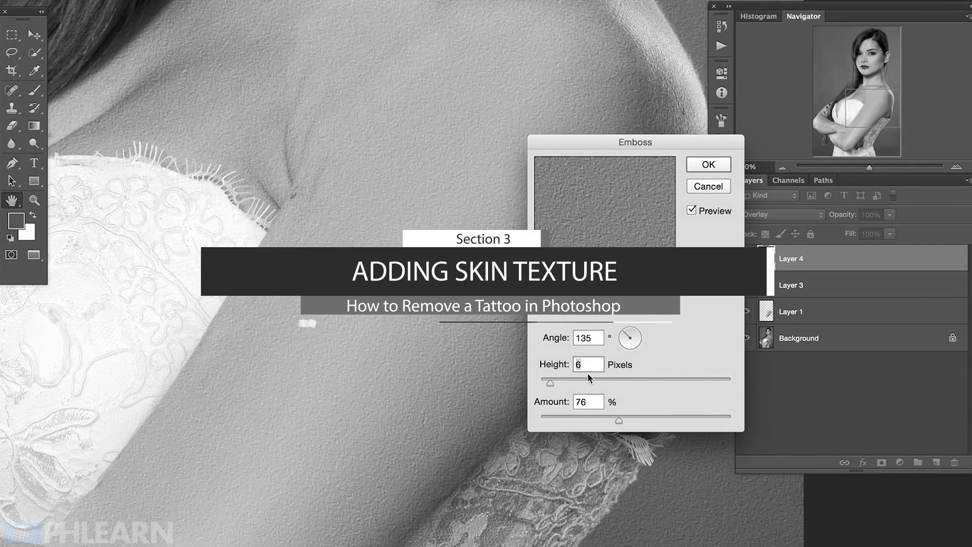
key("Down")
key("Down")
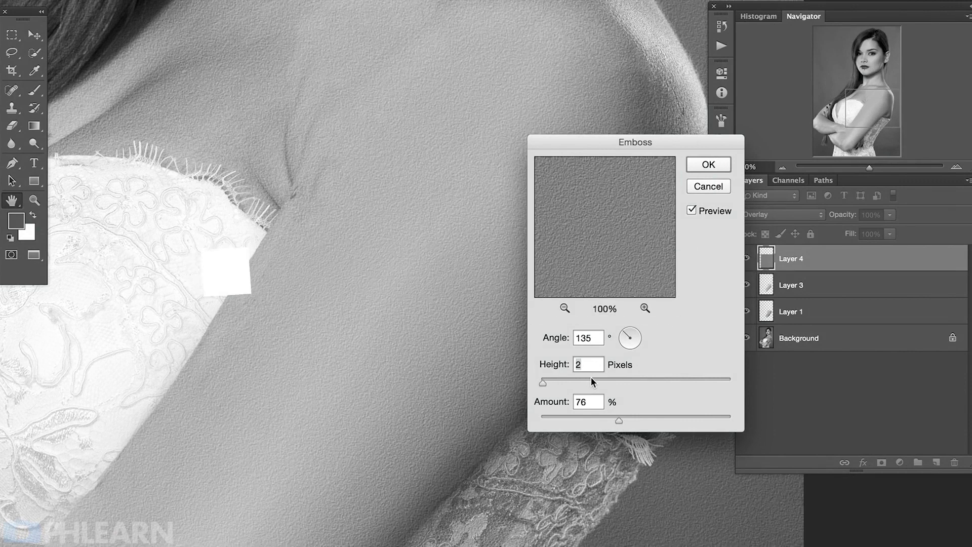
key("Up")
key("Up")
left_click_drag(623, 420, 597, 414)
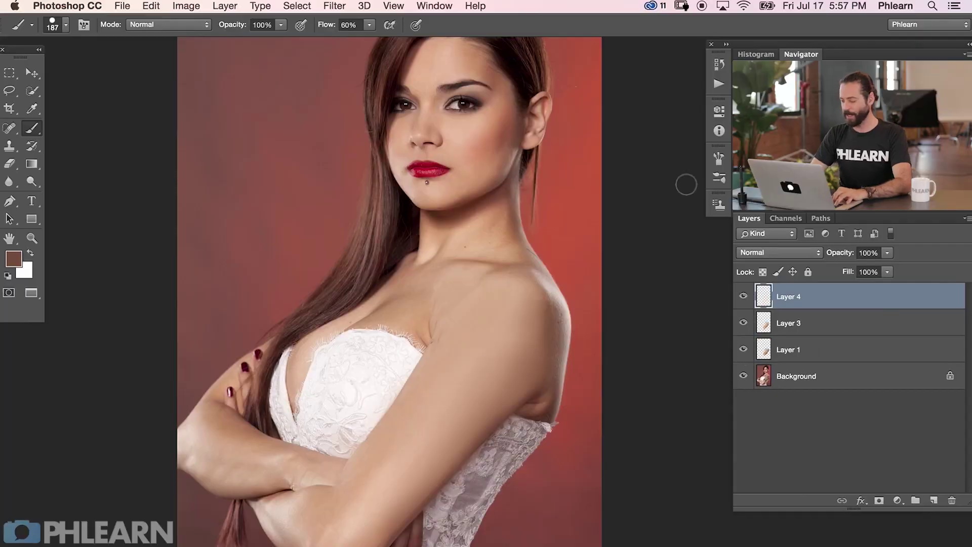
- Make a rectangular selection around the woman's arm, shoulder and chest, extending to the image's edge on the shoulder side
left_click_drag(386, 319, 282, 220)
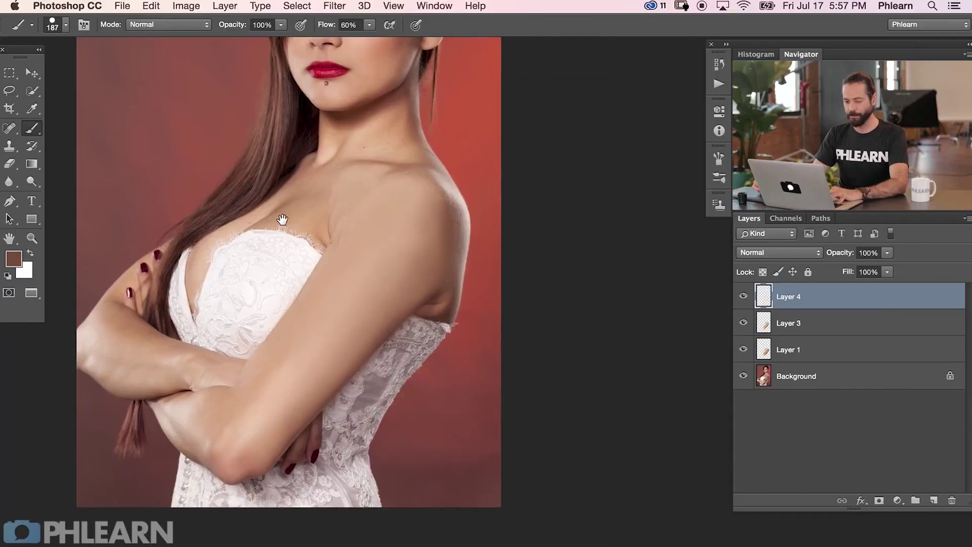
left_click(9, 73)
left_click_drag(179, 154, 504, 491)
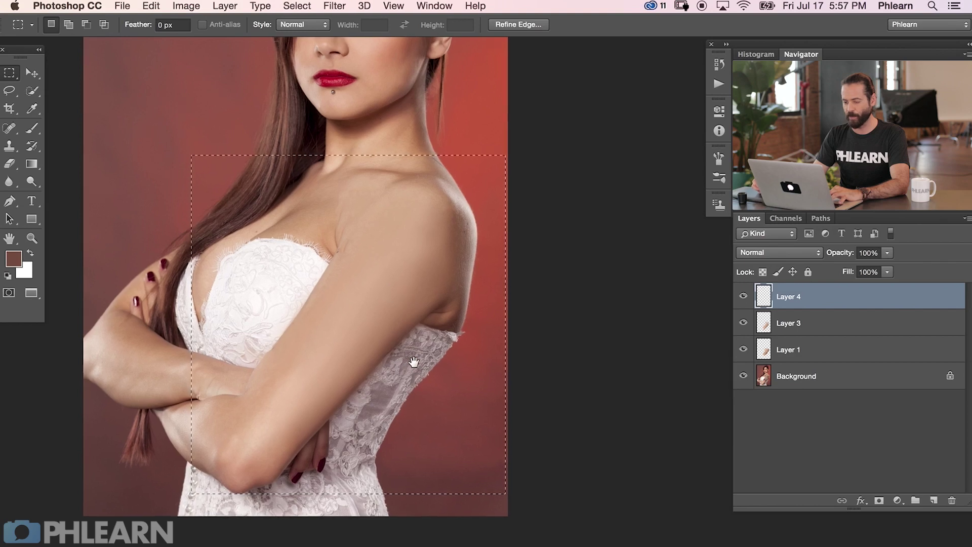
- Fill the rectangular selection on Layer 4 with 50% Gray in Normal mode at 100% opacity
scroll(382, 268, "up", 3)
scroll(383, 269, "left", 3)
left_click(153, 11)
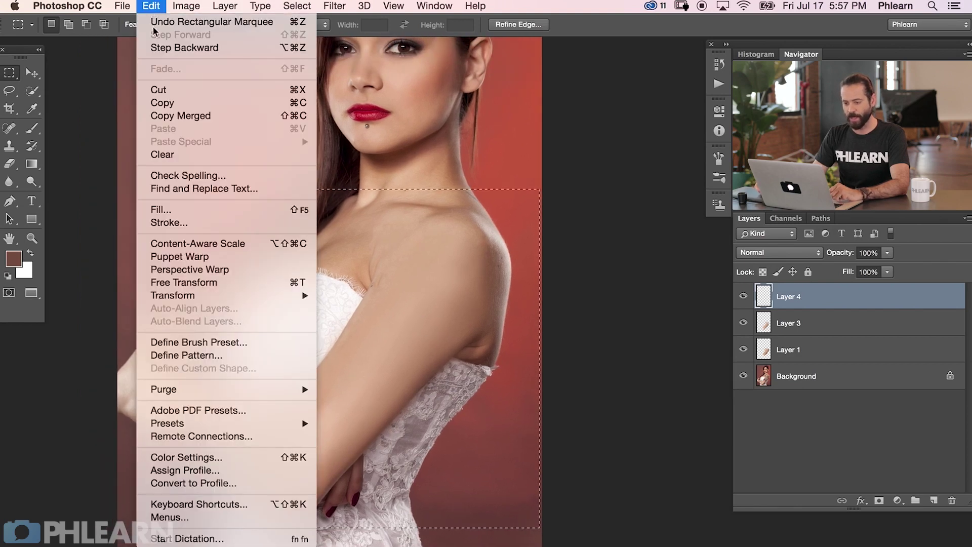
left_click(178, 210)
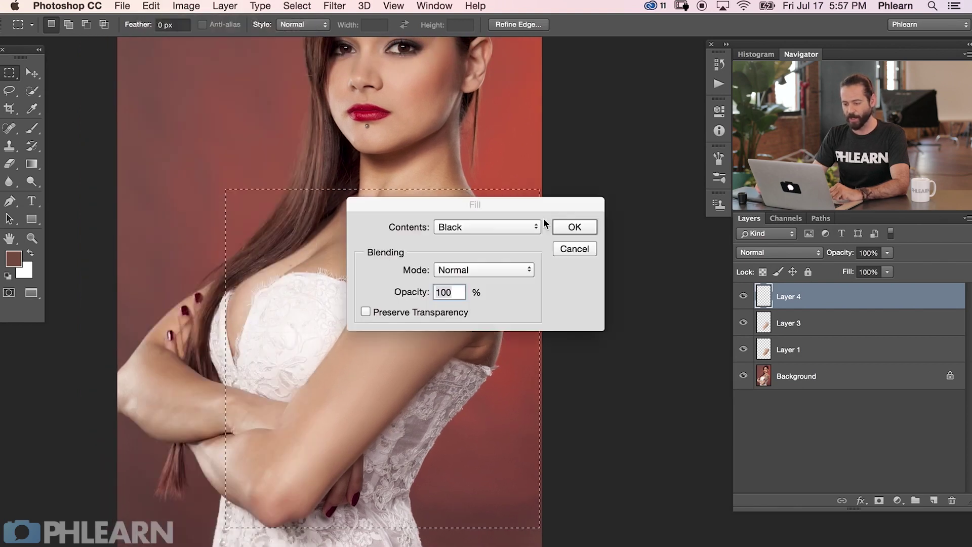
left_click(482, 232)
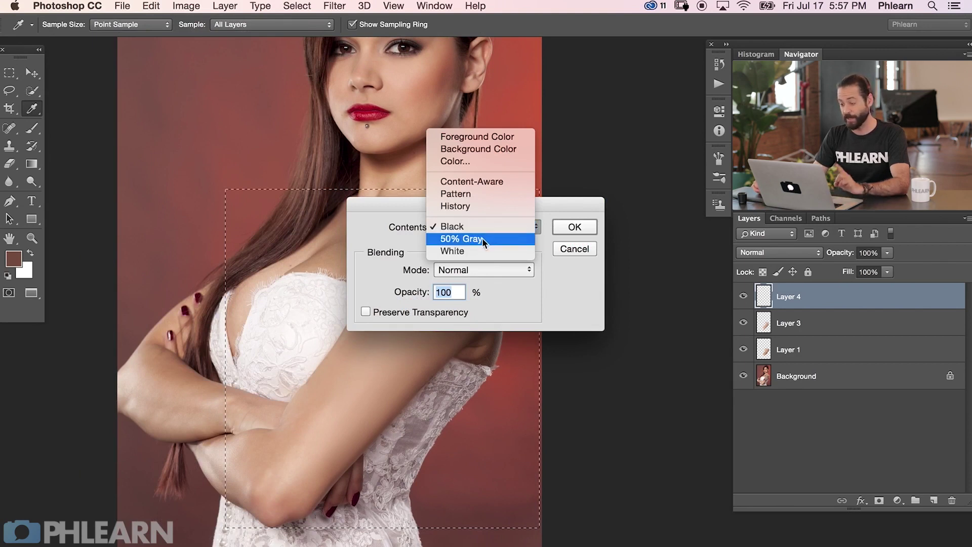
left_click(482, 241)
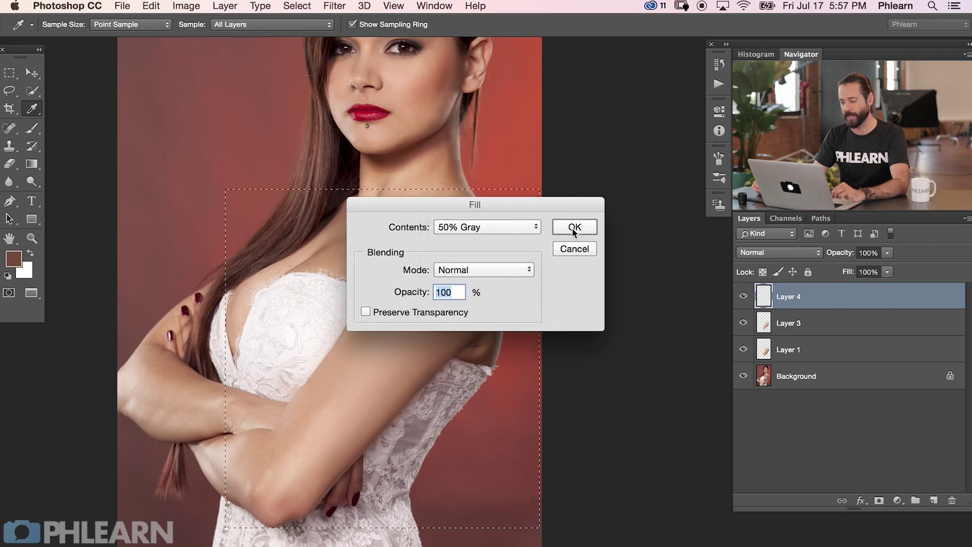
left_click(575, 228)
key("m")
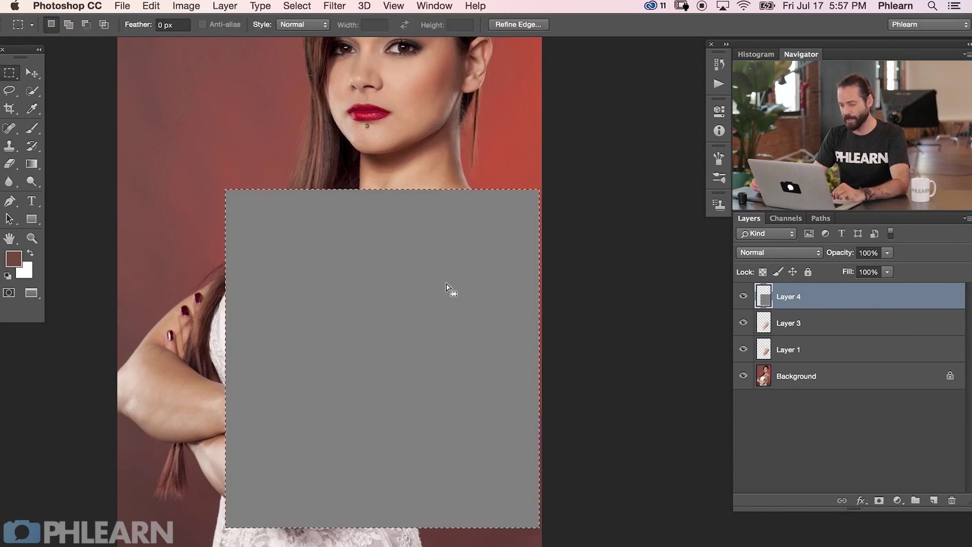
- Set Layer 4's blending mode to Overlay, switching briefly back to Normal for comparison
left_click(765, 253)
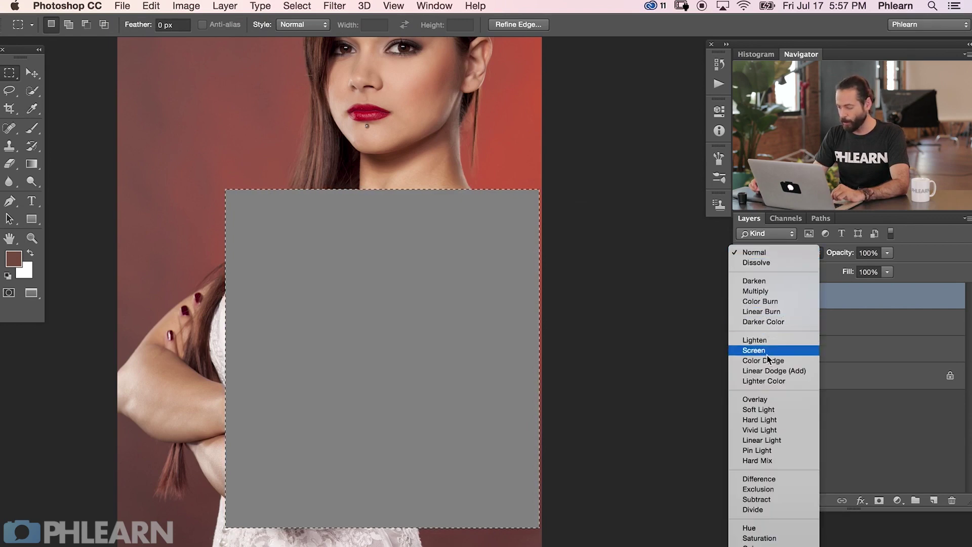
left_click(769, 401)
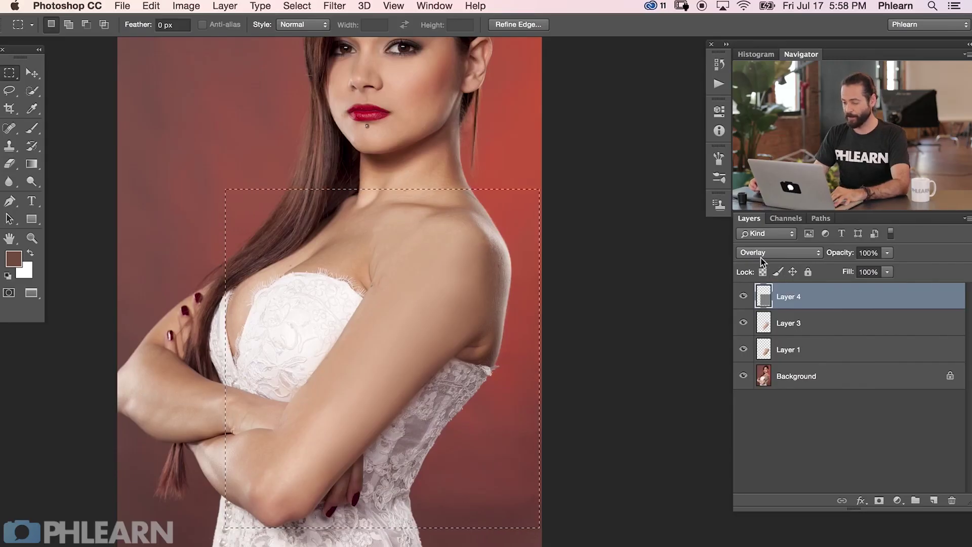
left_click(762, 253)
left_click(755, 225)
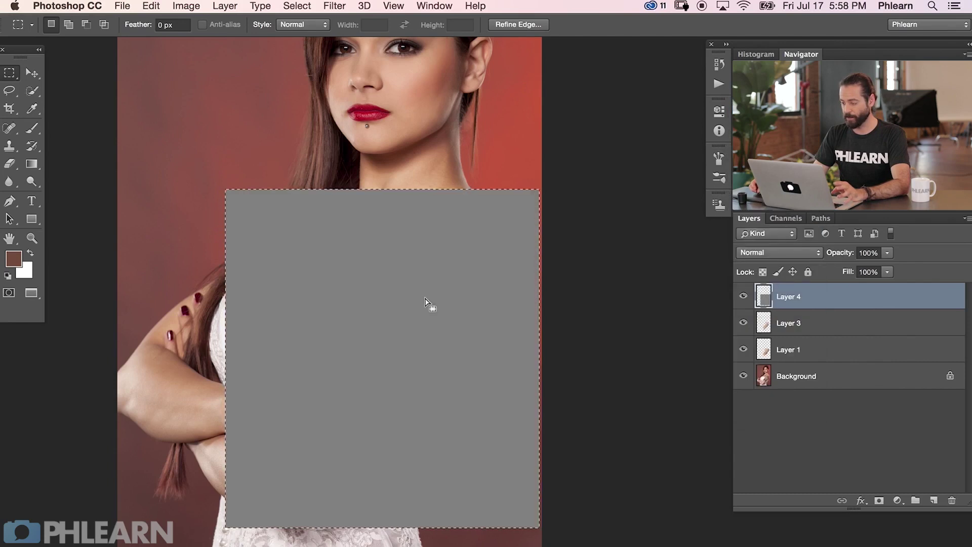
left_click(790, 253)
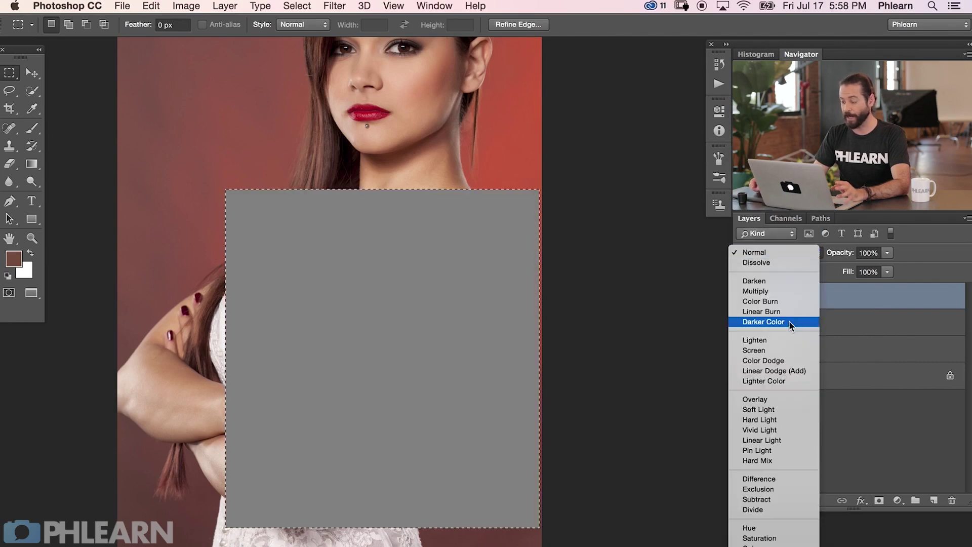
left_click(765, 400)
- Start adding noise to the gray fill on Layer 4, with the amount at 47.15% and Monochromatic enabled
key("super+plus")
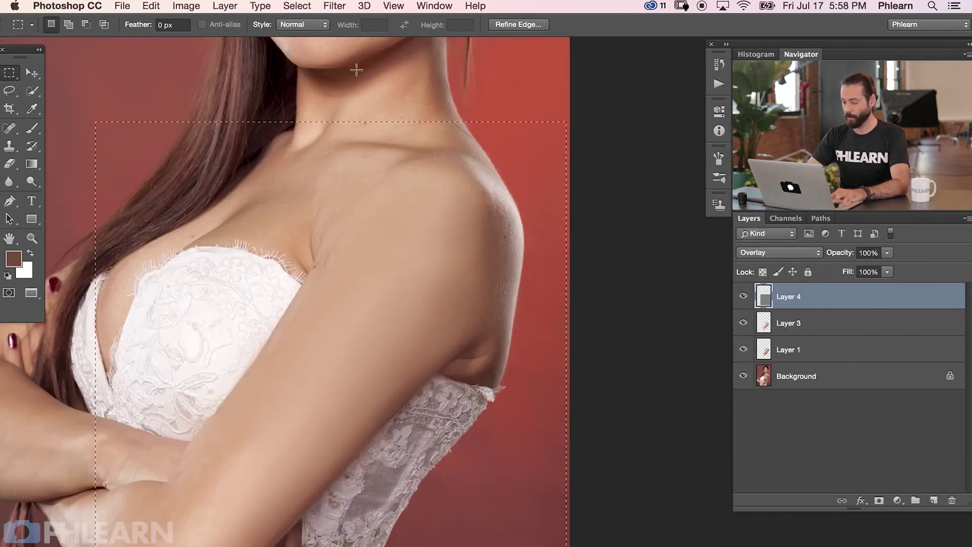
left_click_drag(360, 226, 369, 186)
left_click(336, 7)
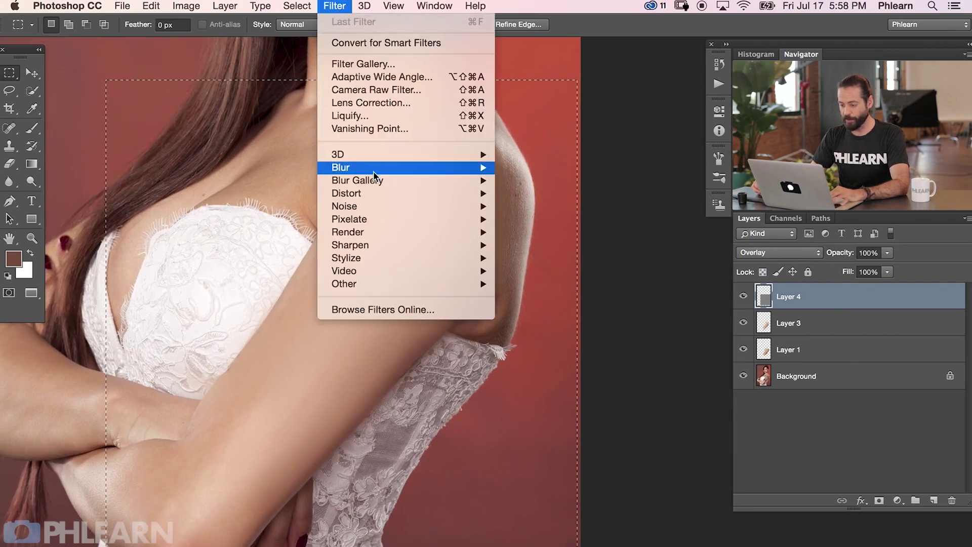
mouse_move(378, 206)
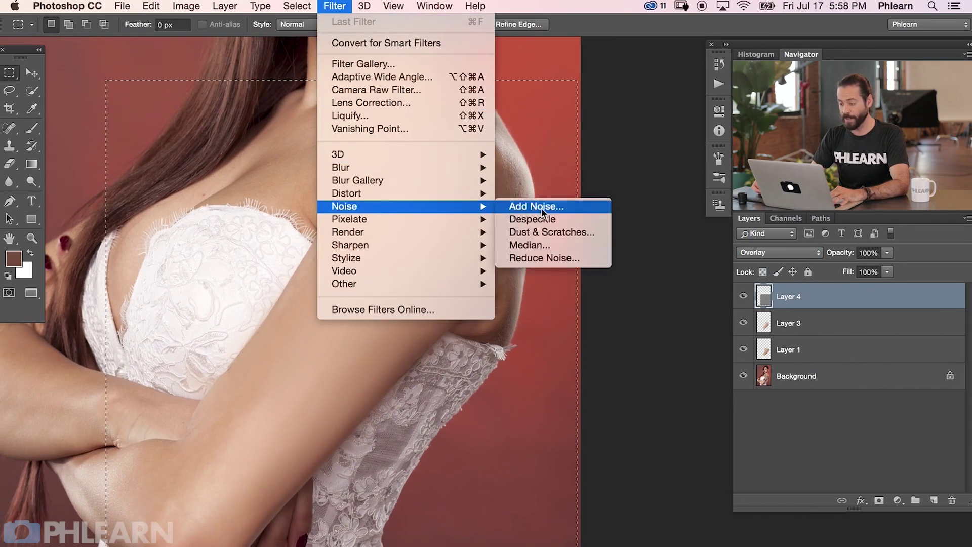
left_click(591, 209)
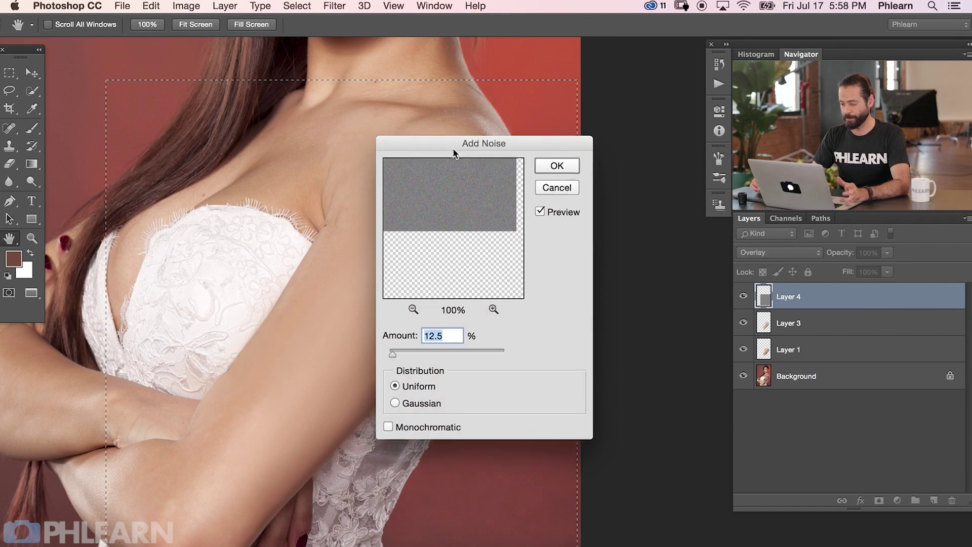
left_click_drag(454, 150, 542, 242)
left_click(525, 211, "super")
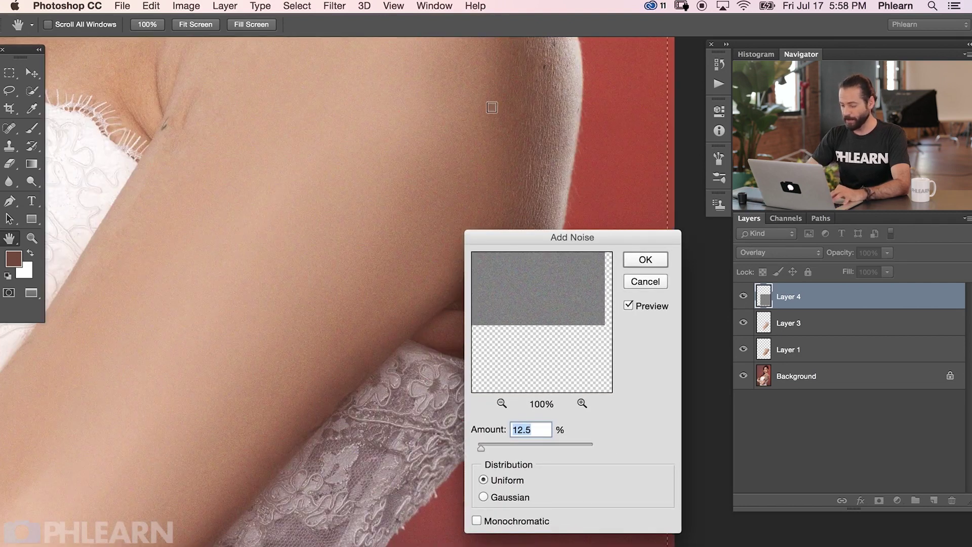
scroll(379, 255, "up", 5)
scroll(394, 318, "right", 1)
left_click_drag(534, 245, 560, 227)
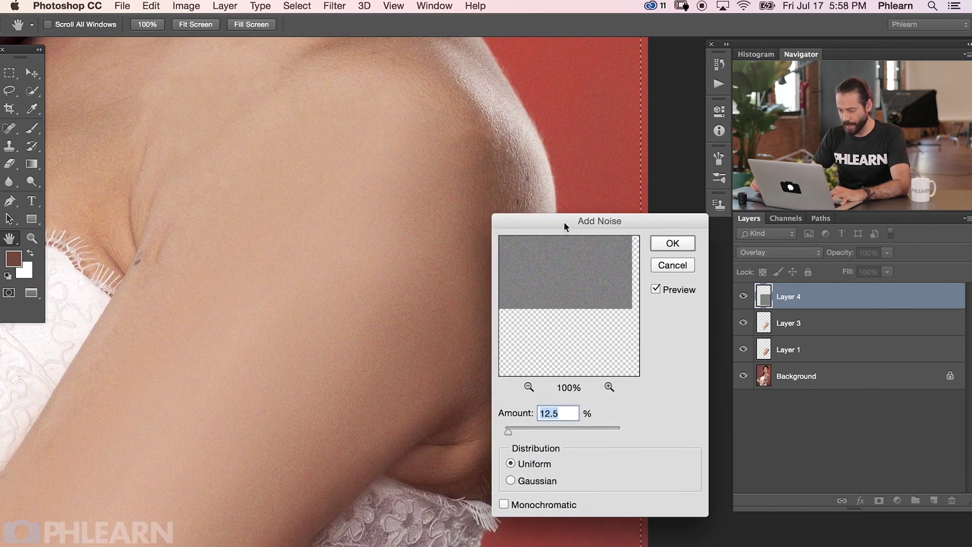
left_click(526, 427)
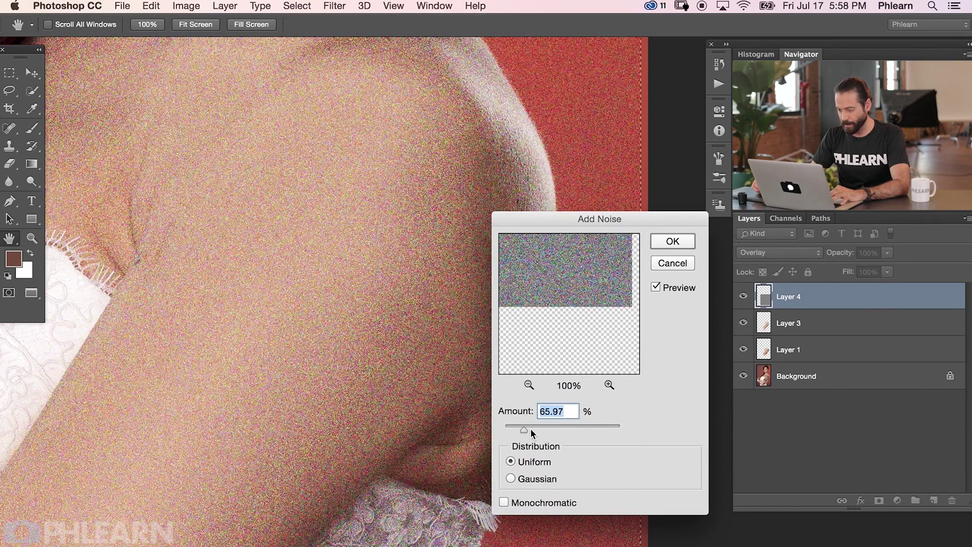
left_click_drag(524, 429, 518, 426)
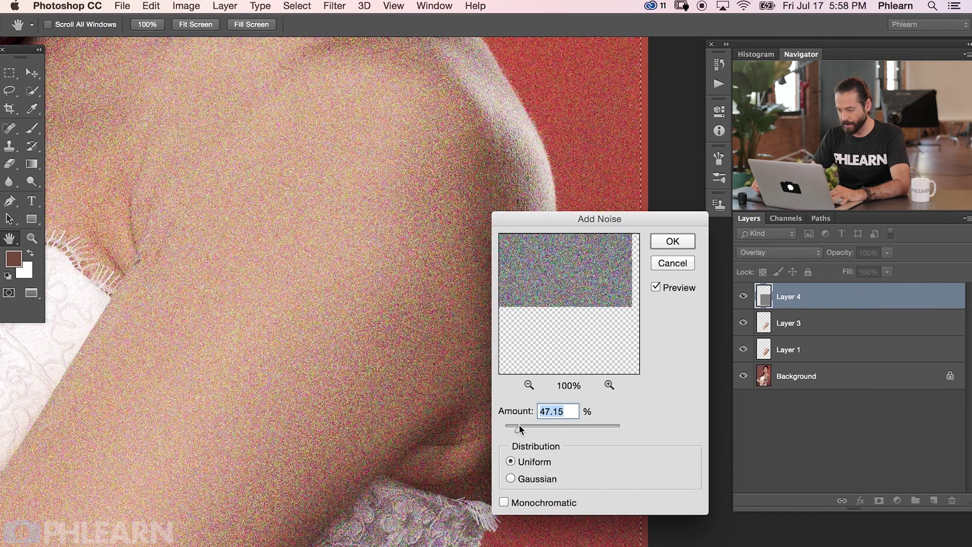
left_click(515, 502)
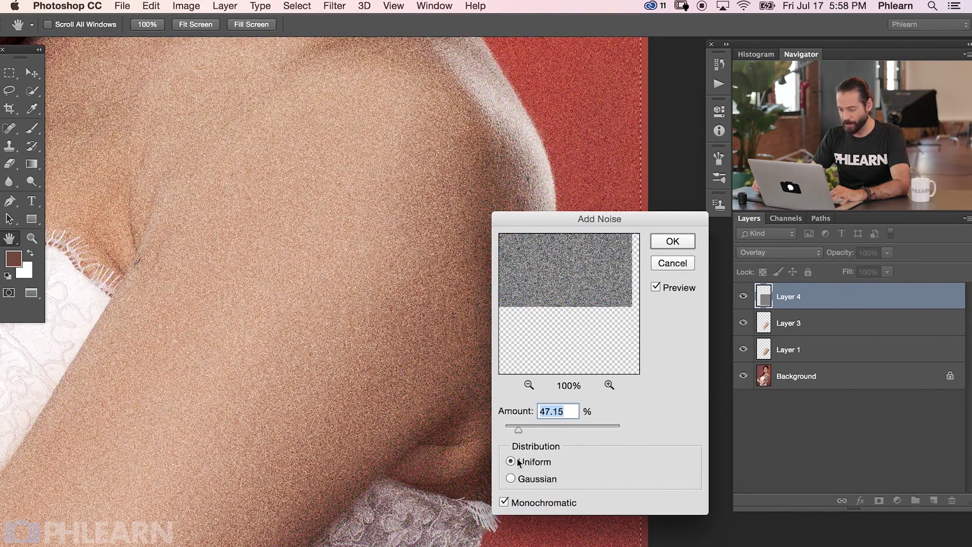
- Compare Gaussian and Uniform distributions at lower amounts and apply the monochromatic noise as Uniform at 25.98%
left_click(514, 428)
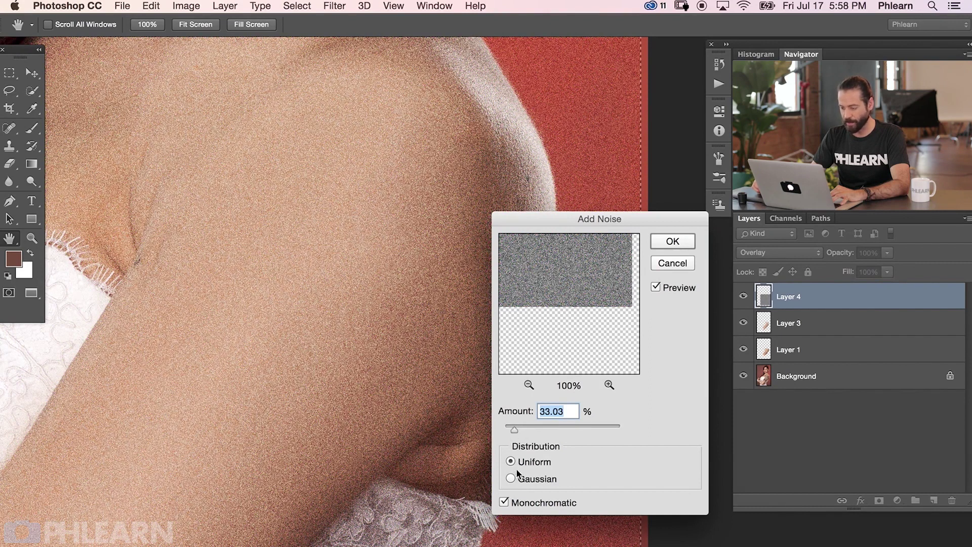
key("super+minus")
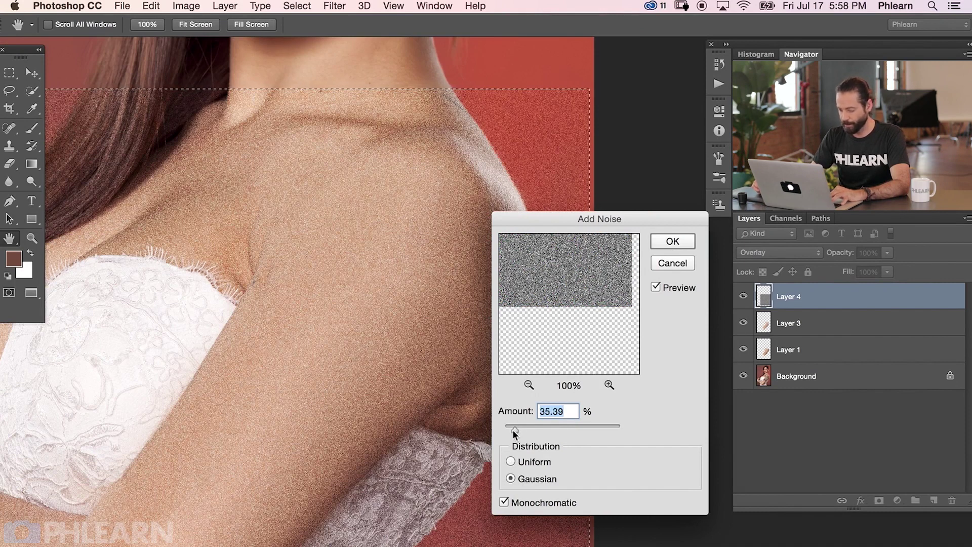
left_click(515, 462)
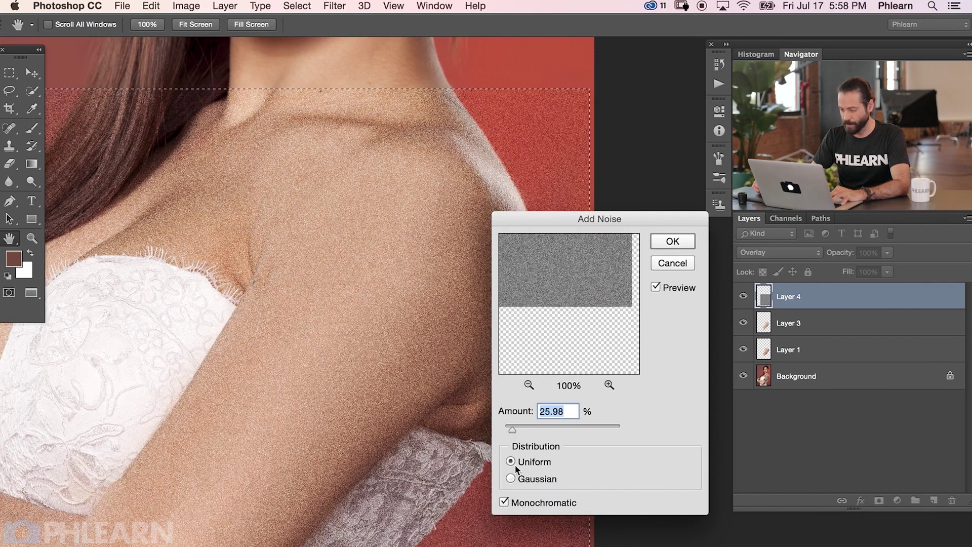
left_click(396, 385, "super")
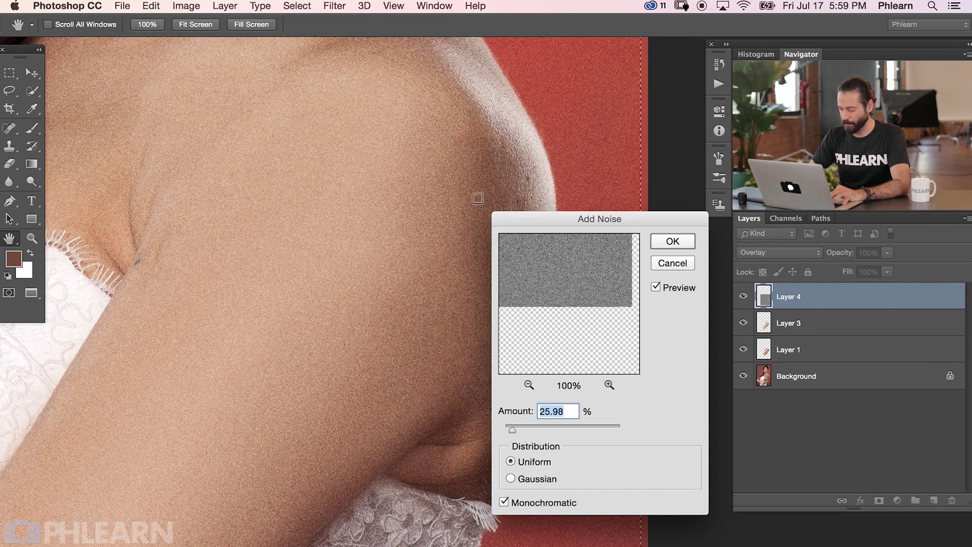
left_click(672, 242)
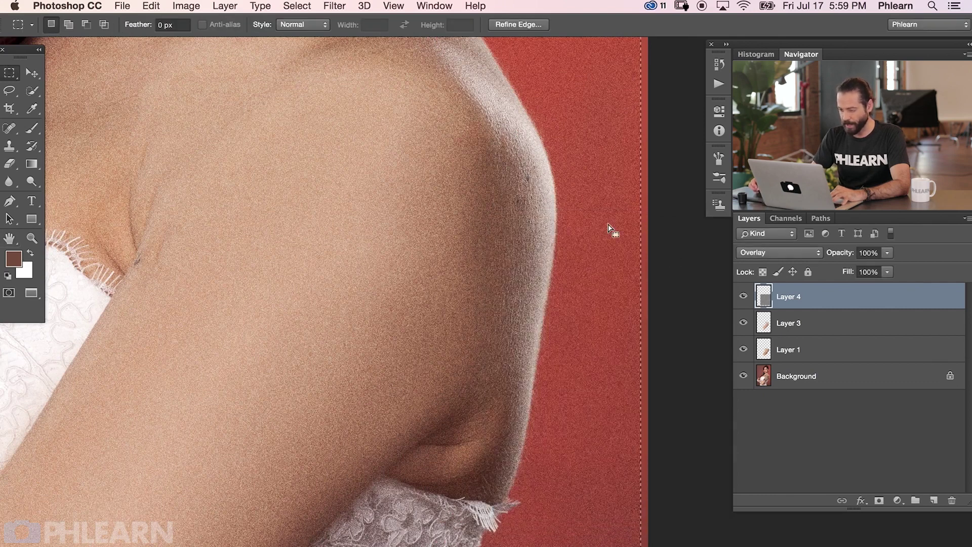
- Scale the noise on Layer 4 proportionally to 139% with Free Transform
key("super+minus")
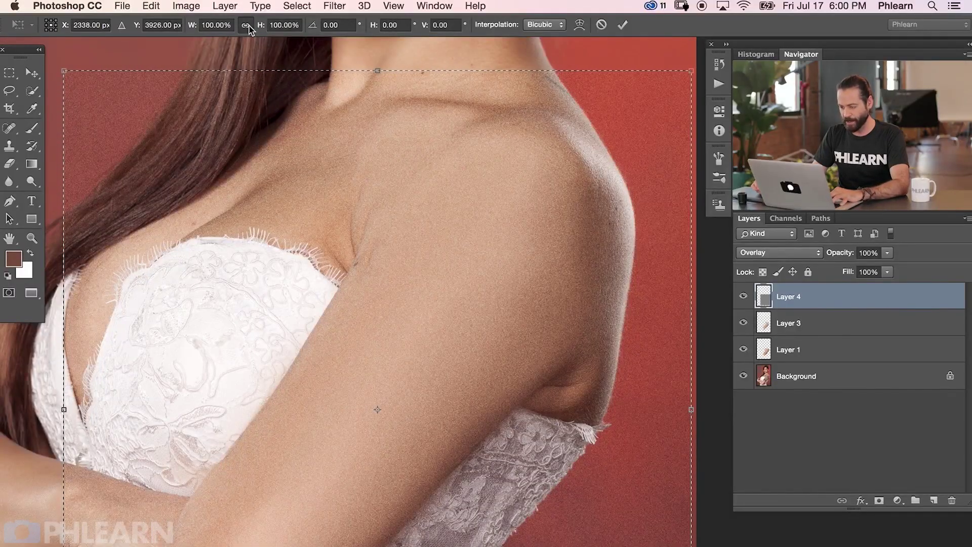
left_click_drag(263, 27, 296, 22)
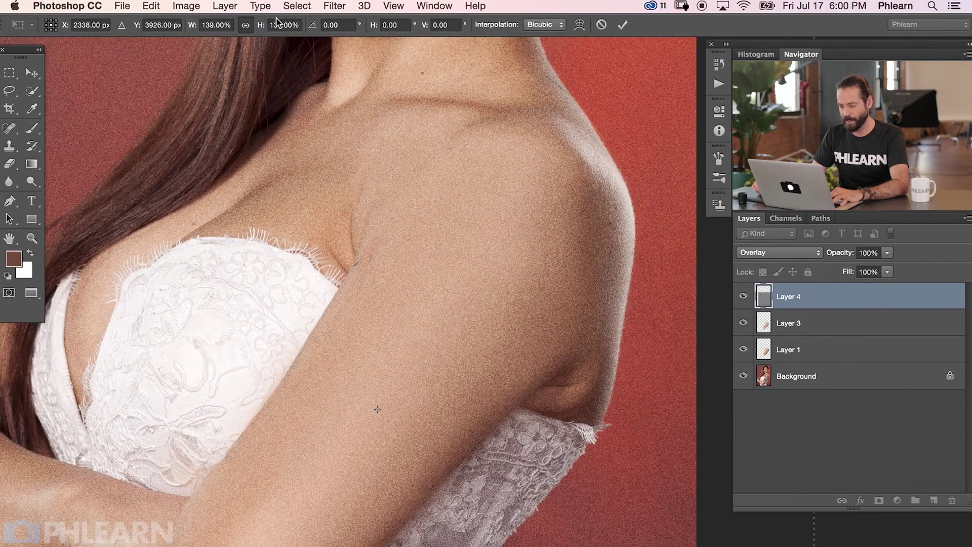
key("Return")
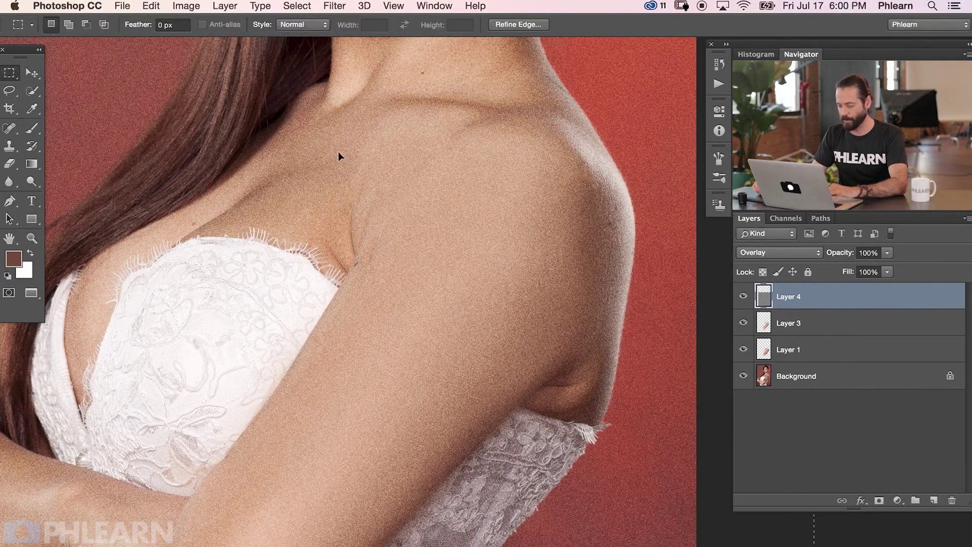
- Soften the enlarged noise on Layer 4 with a Gaussian Blur of 1.0 pixel radius
left_click(333, 7)
mouse_move(362, 168)
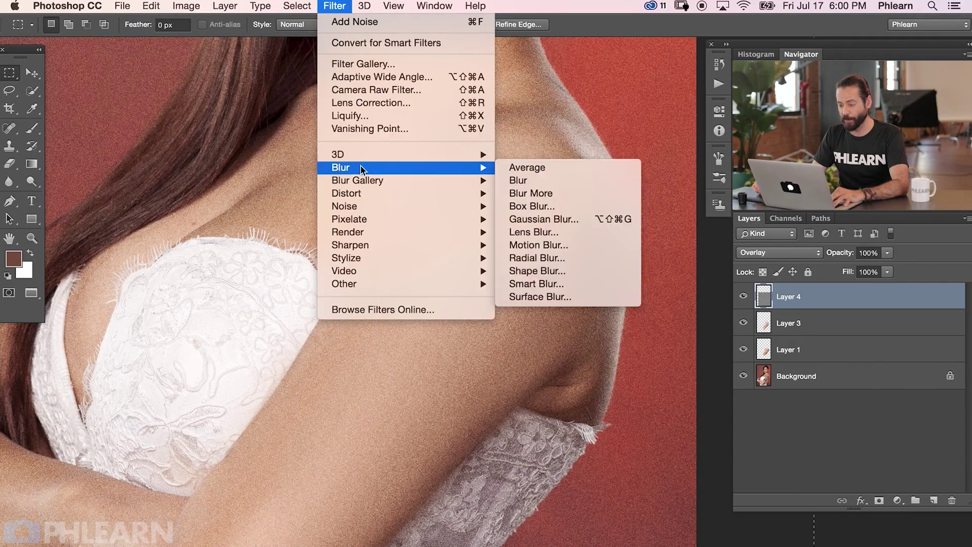
left_click(537, 219)
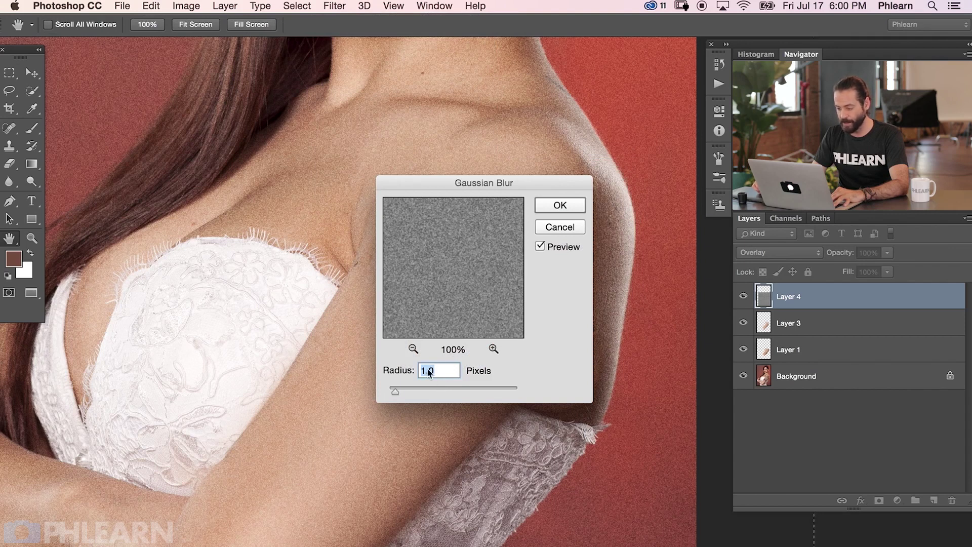
left_click(560, 207)
key("m")
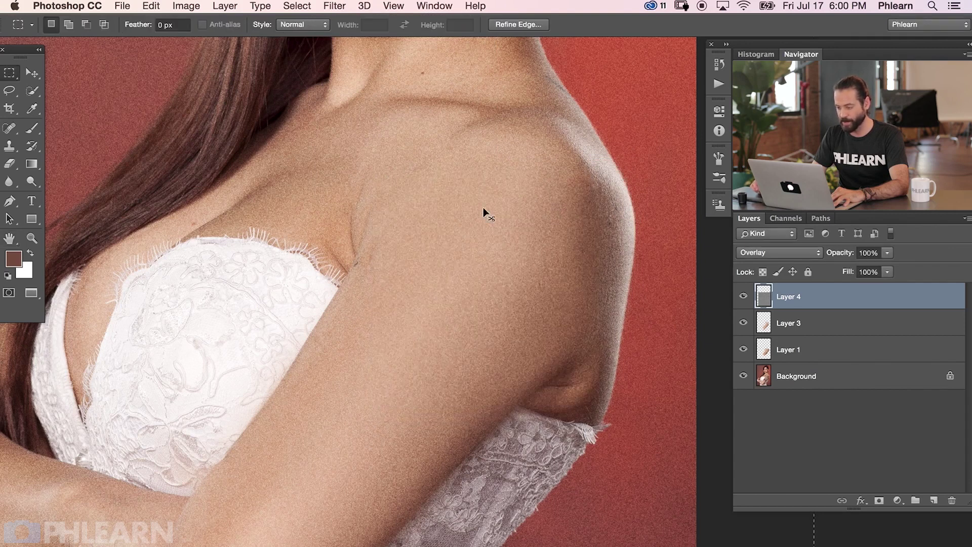
- Start an Emboss filter on Layer 4's noise at a 135° angle, compare weaker and stronger amounts, and set the amount to 76%
key("super+plus")
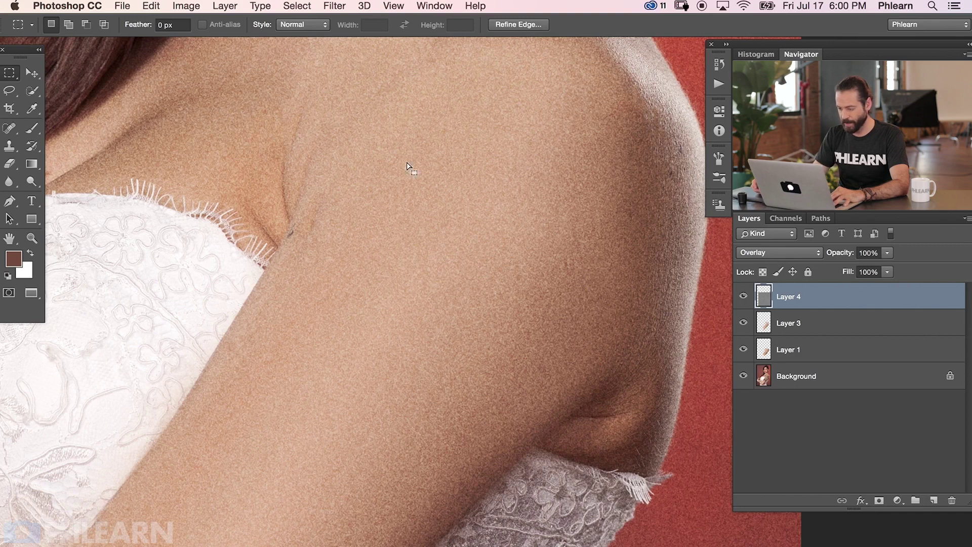
left_click(332, 9)
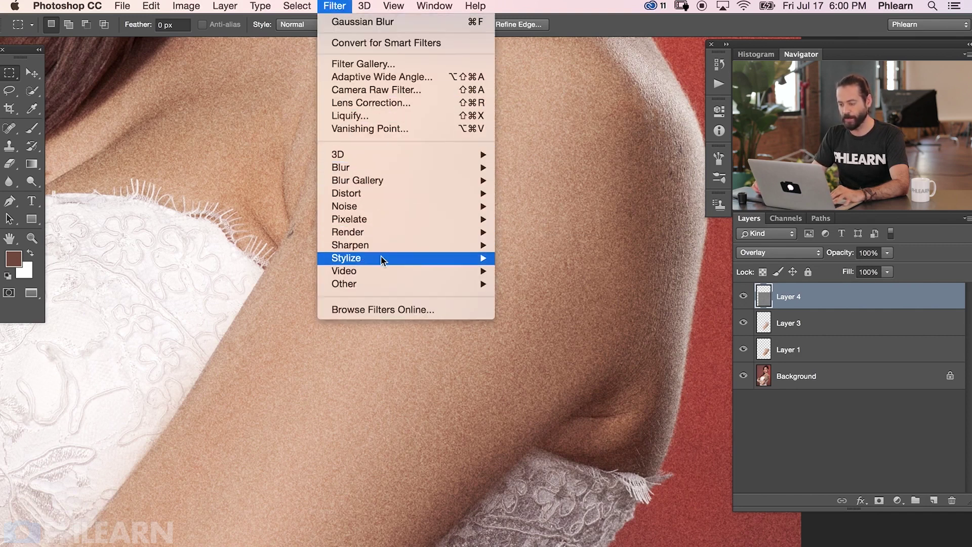
mouse_move(381, 257)
left_click(547, 275)
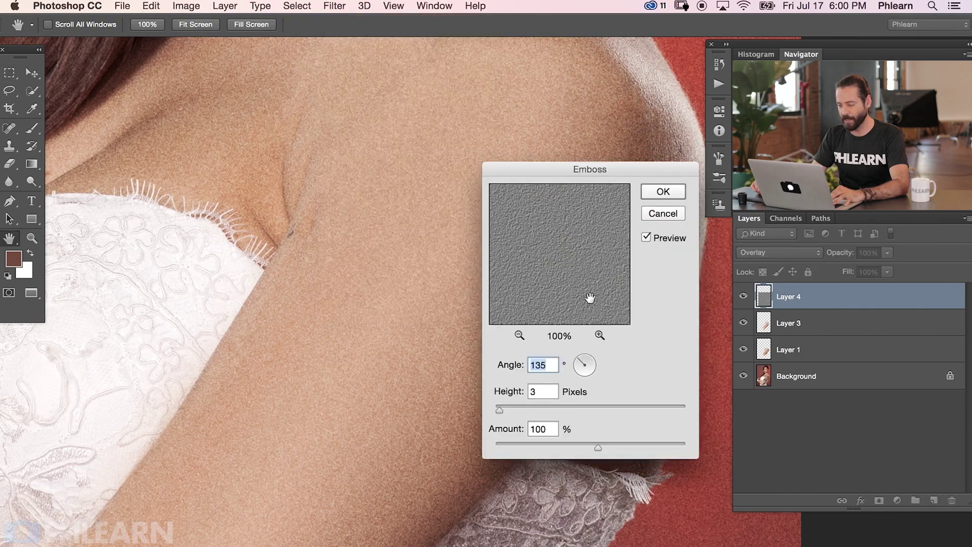
left_click_drag(523, 174, 565, 184)
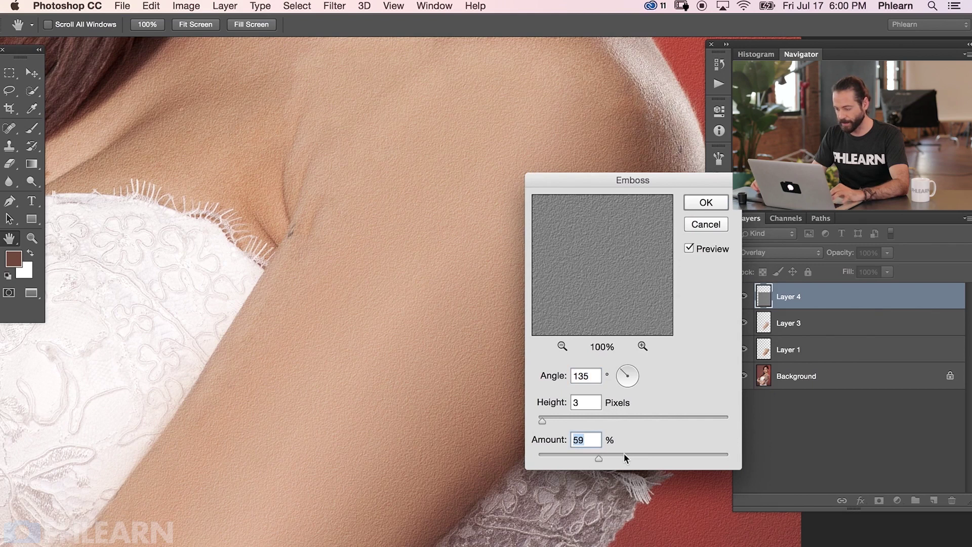
left_click_drag(630, 453, 679, 452)
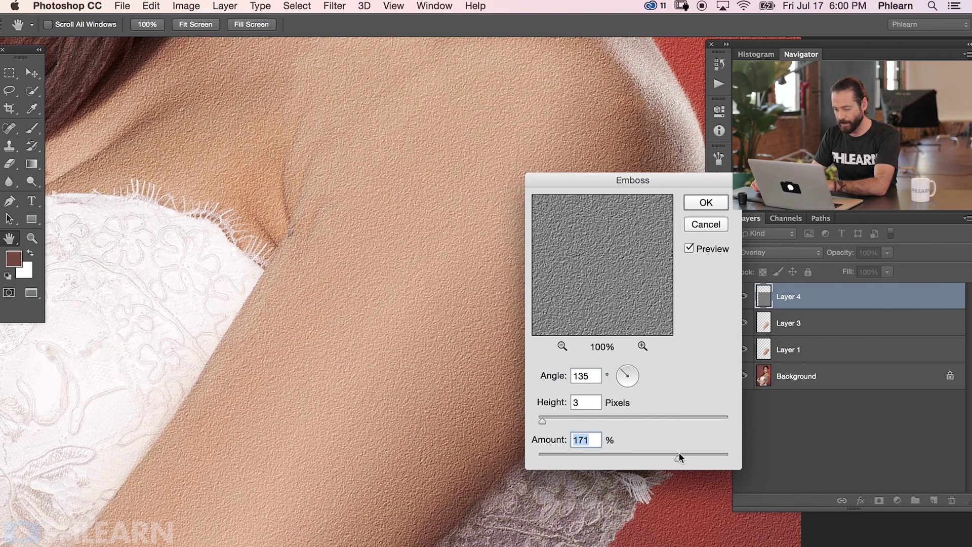
left_click_drag(606, 454, 616, 454)
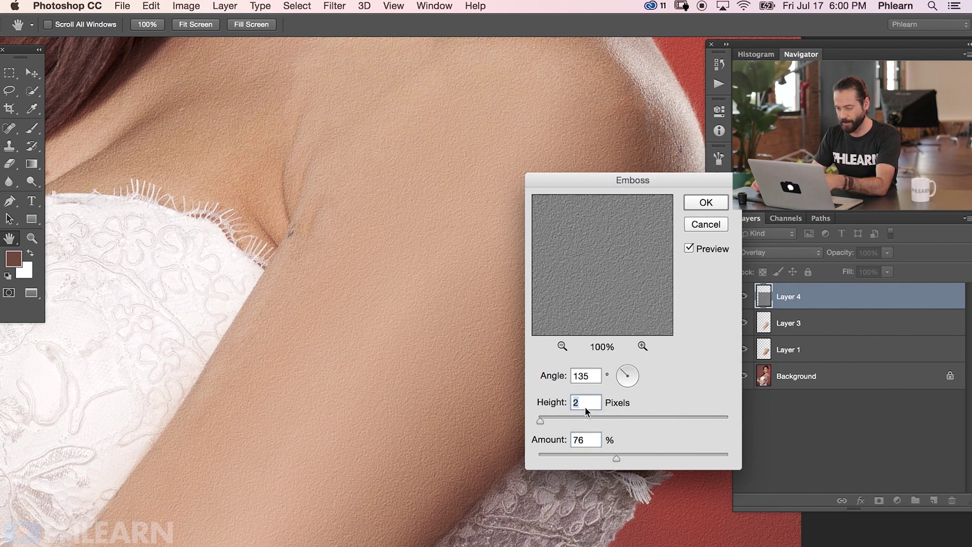
- Compare several Emboss heights and apply the filter to Layer 4 with a height of 5 pixels and an amount of 52%
key("Down")
key("Up")
key("Up")
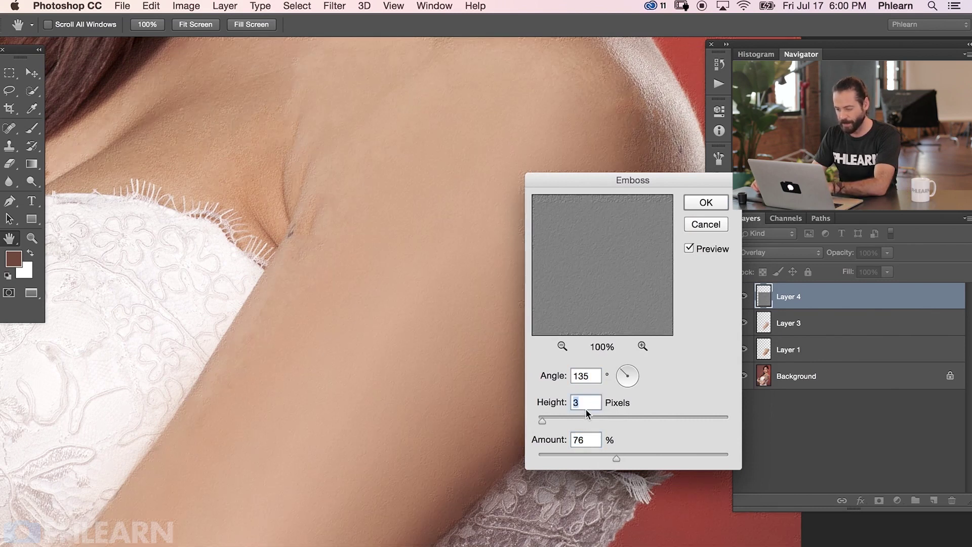
key("Up")
key("Up")
key("Up")
key("Down")
key("Down")
key("Down")
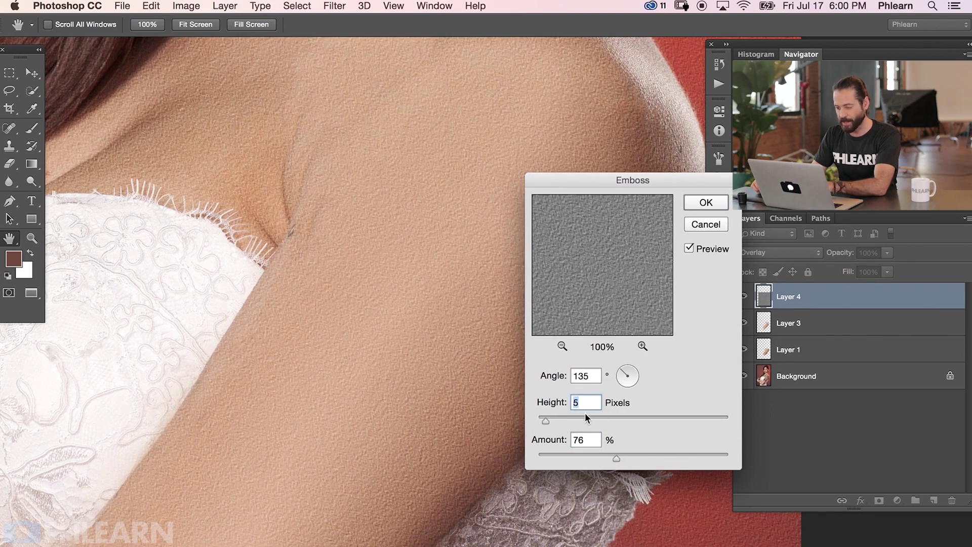
key("Down")
key("Up")
key("Up")
key("Up")
left_click(592, 456)
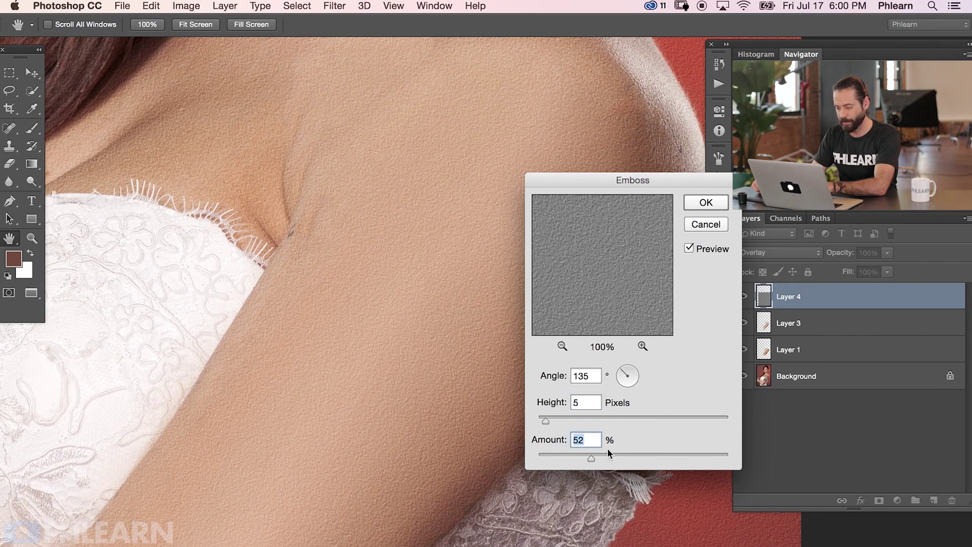
left_click(706, 203)
- Deselect the marquee area and hide the embossed texture on Layer 4 behind a black layer mask
key("m")
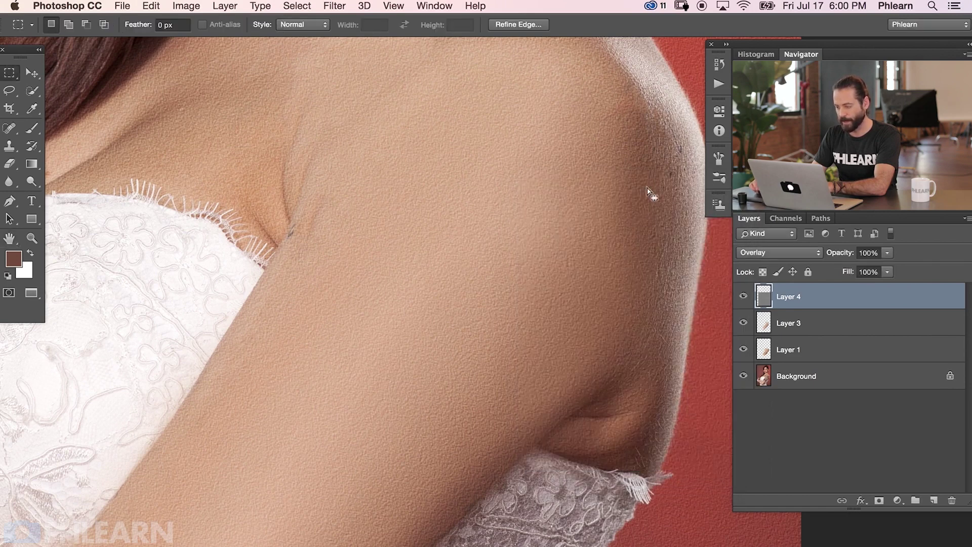
key("super+d")
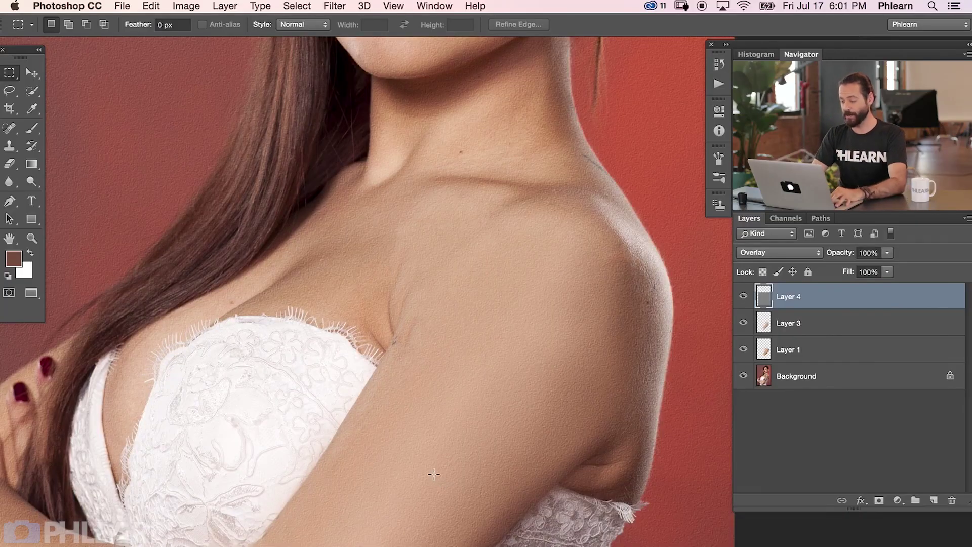
scroll(538, 371, "down", 5)
scroll(538, 372, "right", 2)
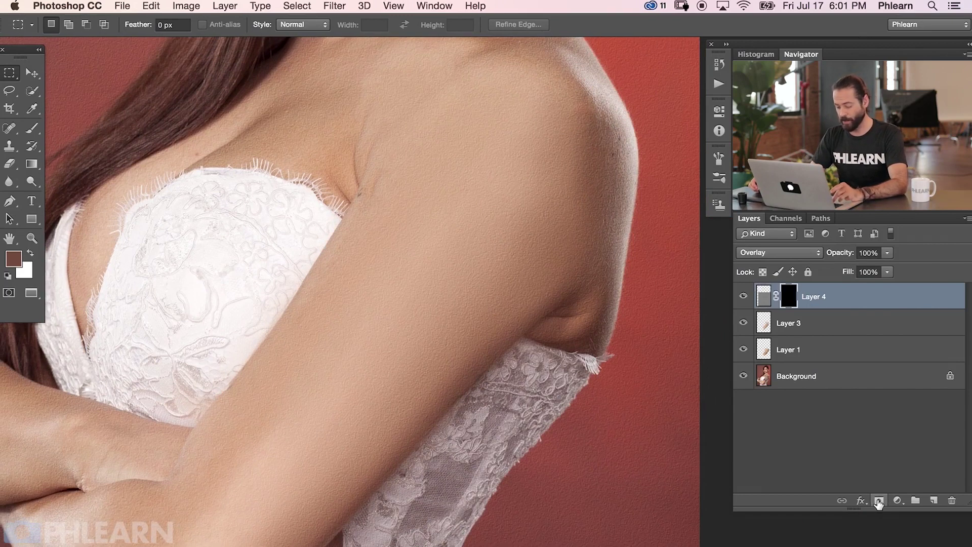
- Paint white on Layer 4's mask with a soft 419 px brush over the upper arm and lower the layer opacity to 60%
key("b")
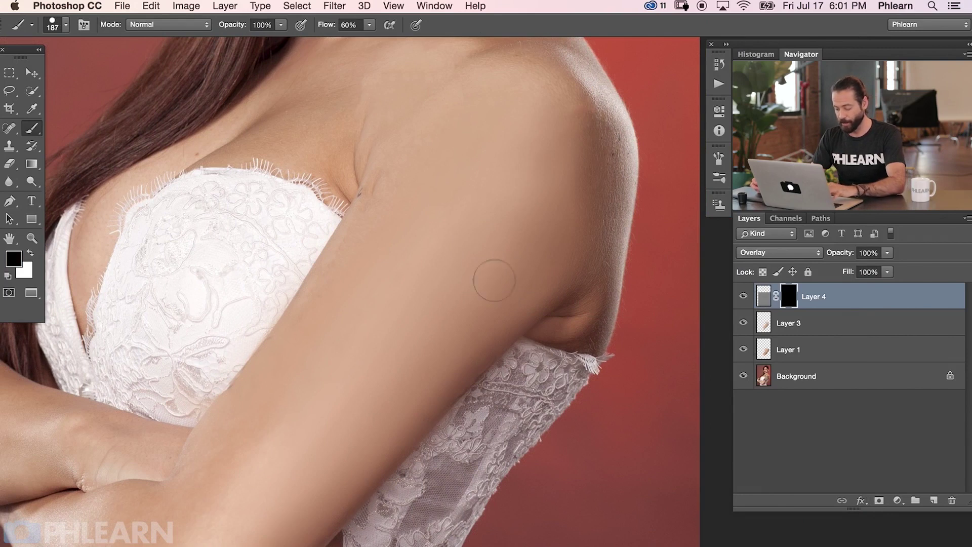
left_click_drag(446, 283, 496, 284)
left_click_drag(411, 355, 353, 62)
key("x")
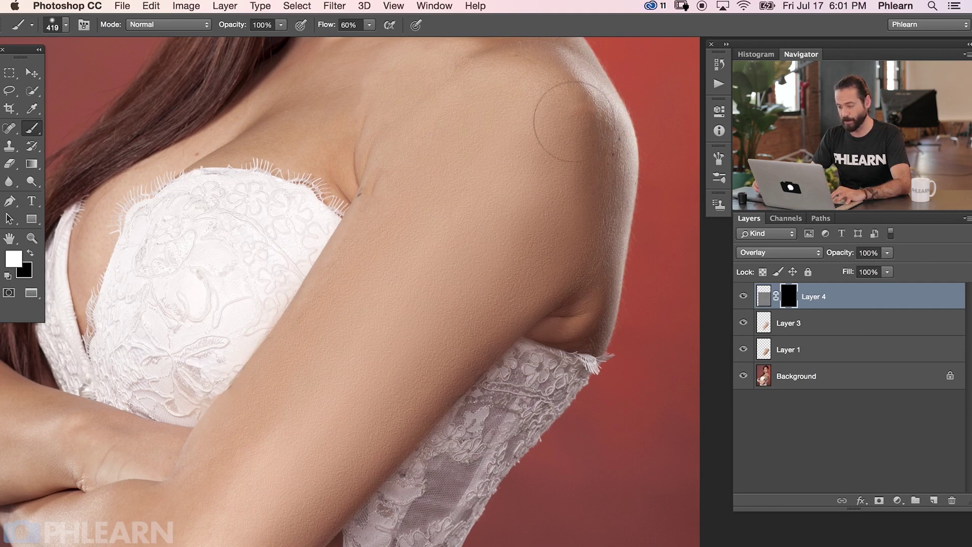
key("v")
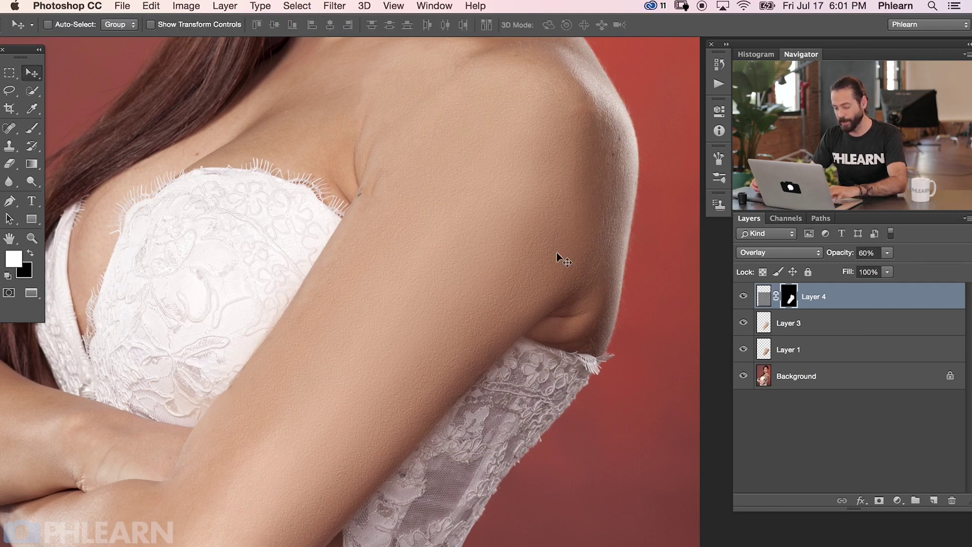
- Brush more white into Layer 4's mask to extend the skin texture over the shoulder and down the arm toward the elbow
key("super+plus")
key("super+minus")
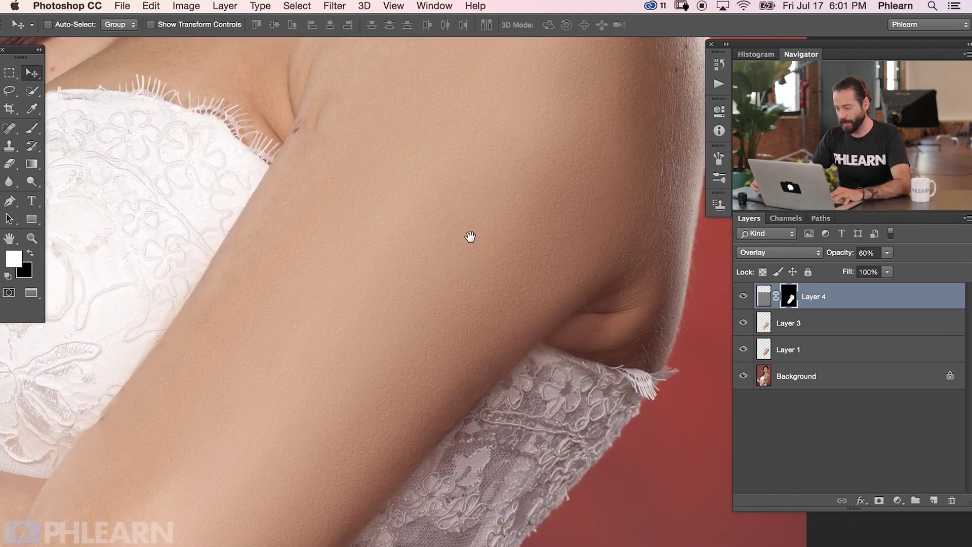
left_click_drag(471, 236, 416, 458)
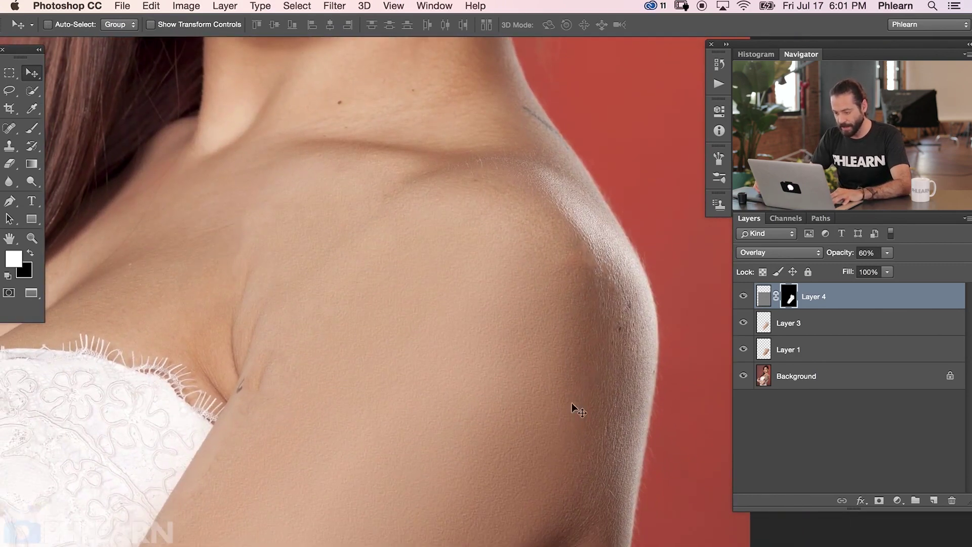
key("b")
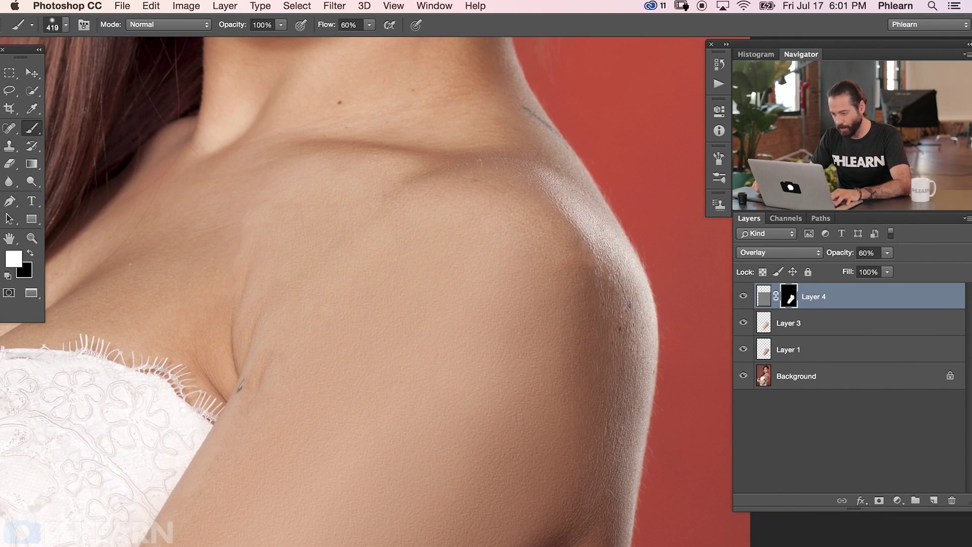
left_click_drag(398, 467, 509, 157)
mouse_move(364, 453)
left_mouse_down()
mouse_move(371, 330)
mouse_move(666, 213)
left_mouse_up()
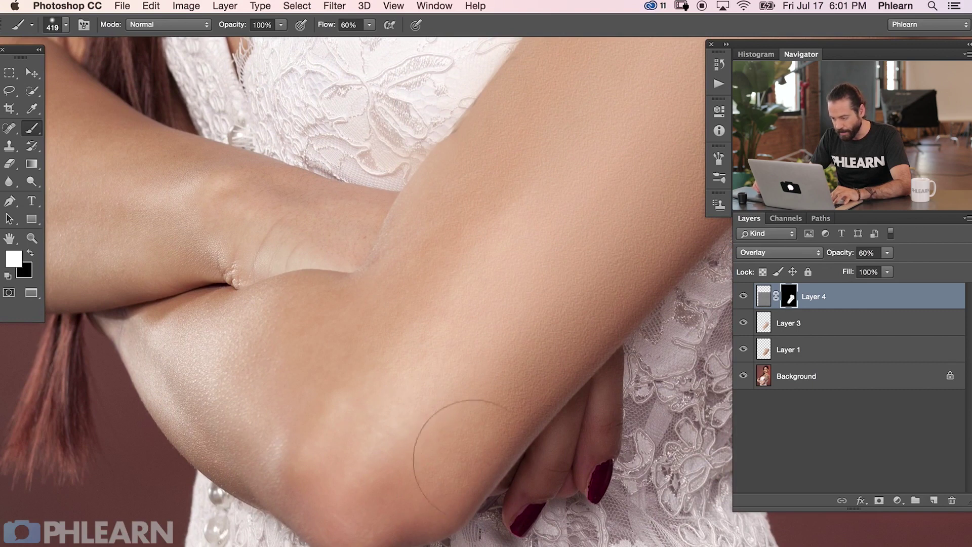
mouse_move(456, 195)
left_mouse_down()
mouse_move(490, 290)
mouse_move(395, 428)
mouse_move(479, 368)
left_mouse_up()
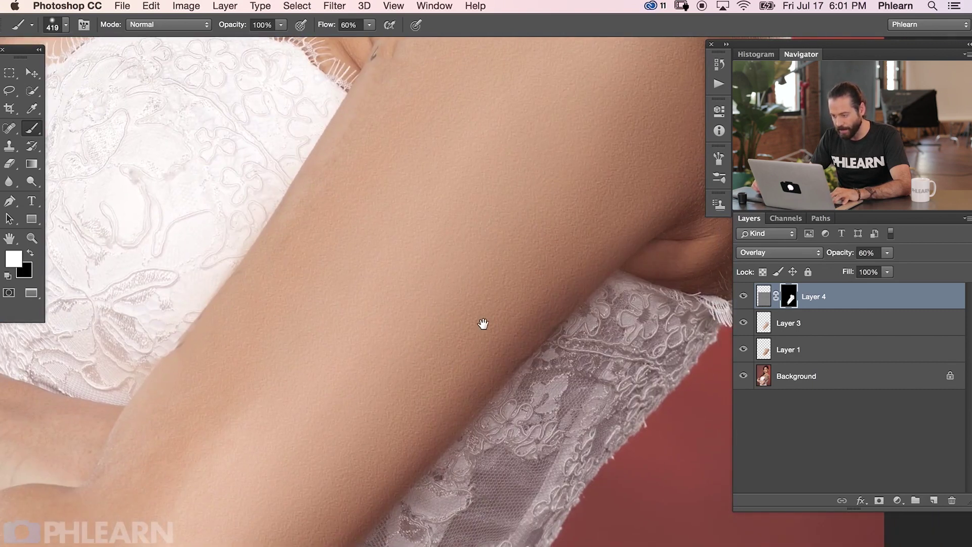
key("super+minus")
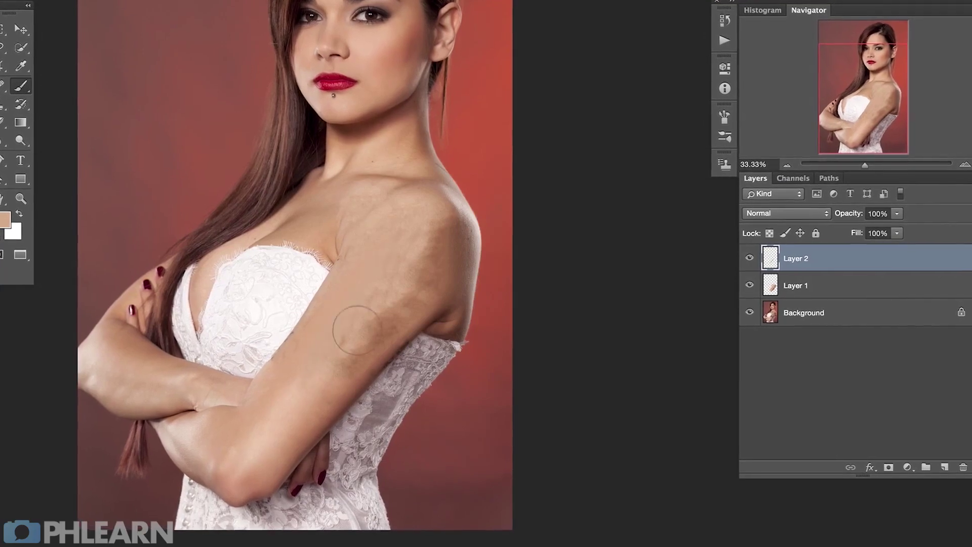
left_click(359, 306, "alt")
left_click_drag(359, 306, 354, 290)
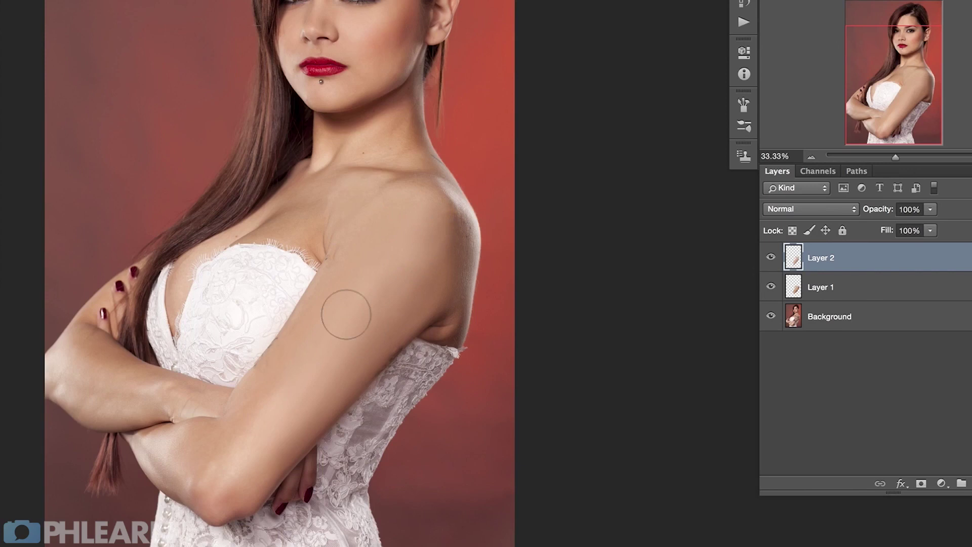
key("super+minus")
key("super+minus")
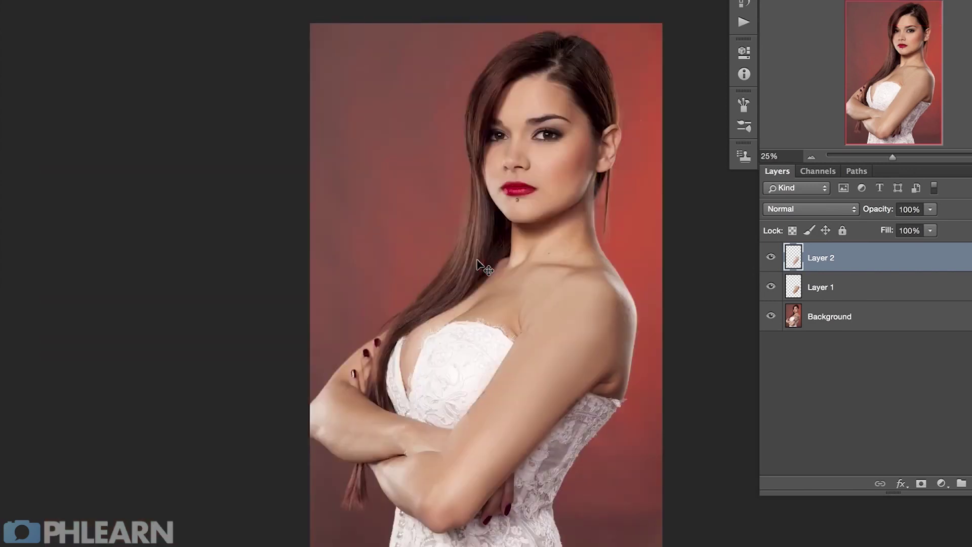
key("super+shift+alt+n")
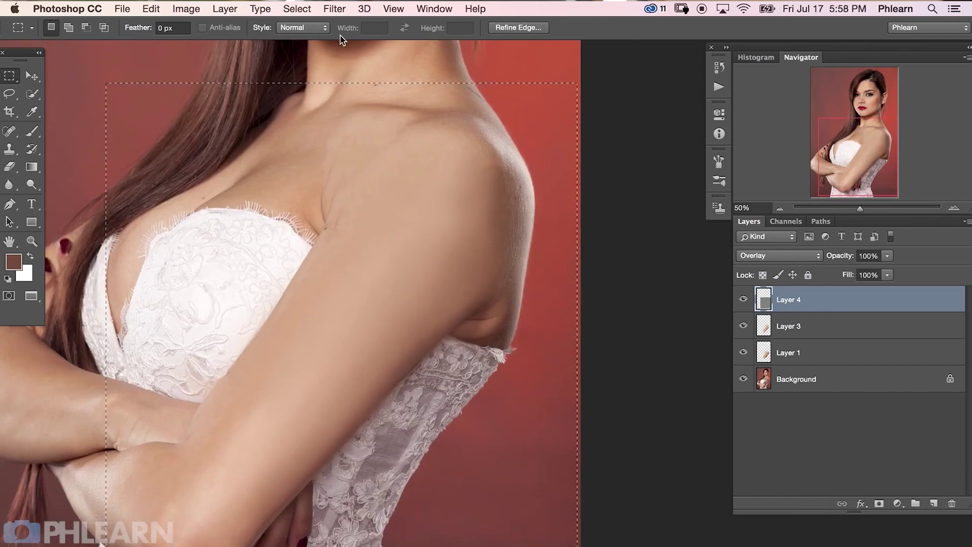
left_click(334, 8)
mouse_move(381, 209)
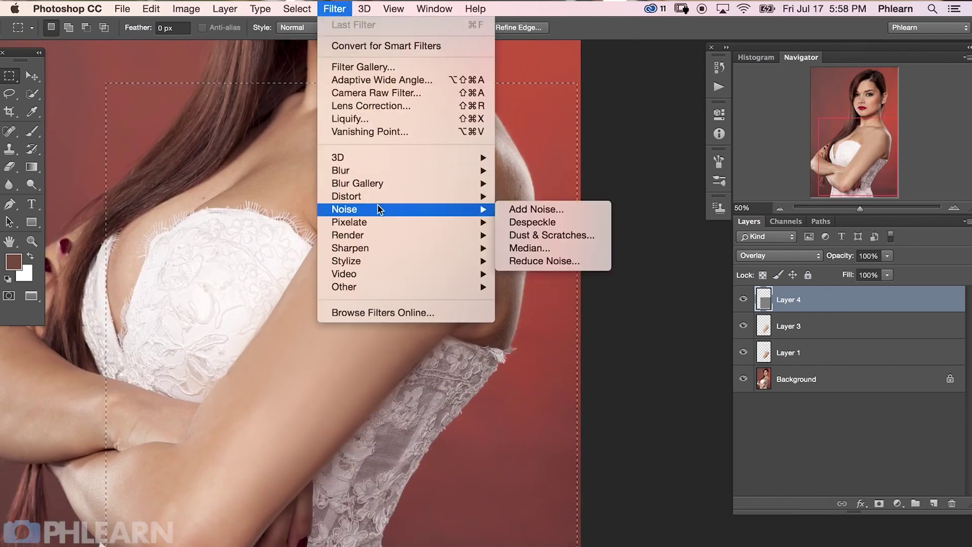
left_click(543, 215)
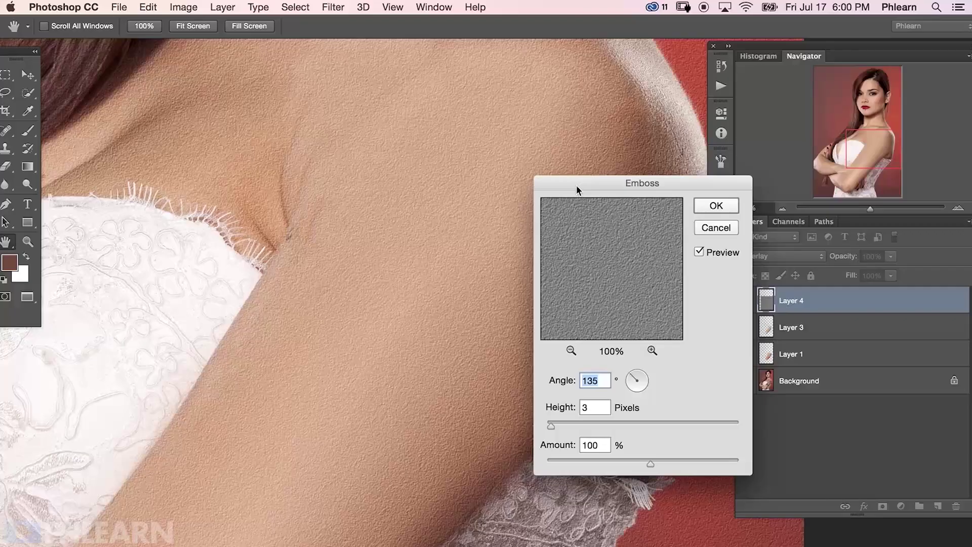
left_click_drag(576, 185, 567, 185)
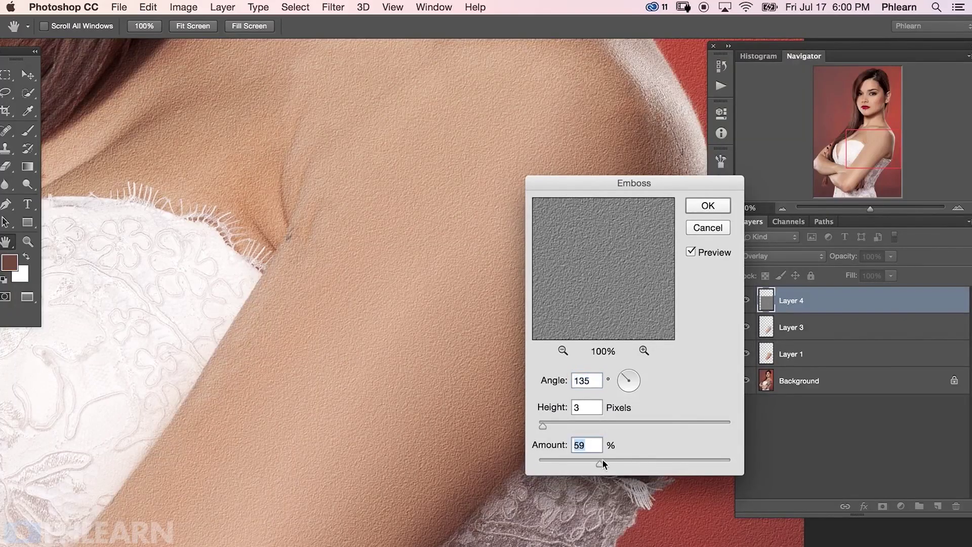